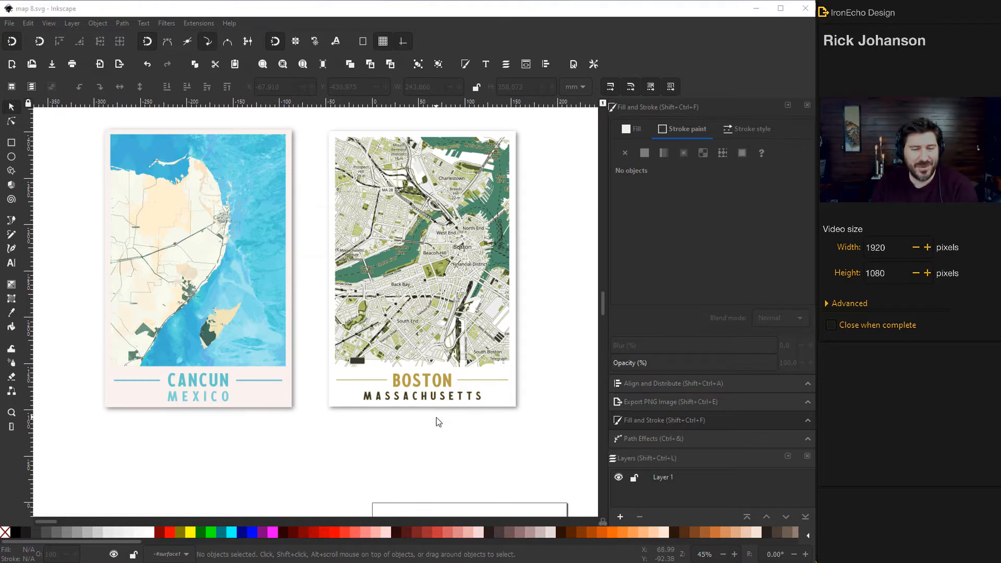
Add the text "SANTA MONICA" in Arial Bold at 250 pt below the Cancun and Boston posters.
scroll(438, 421, "up", 1)
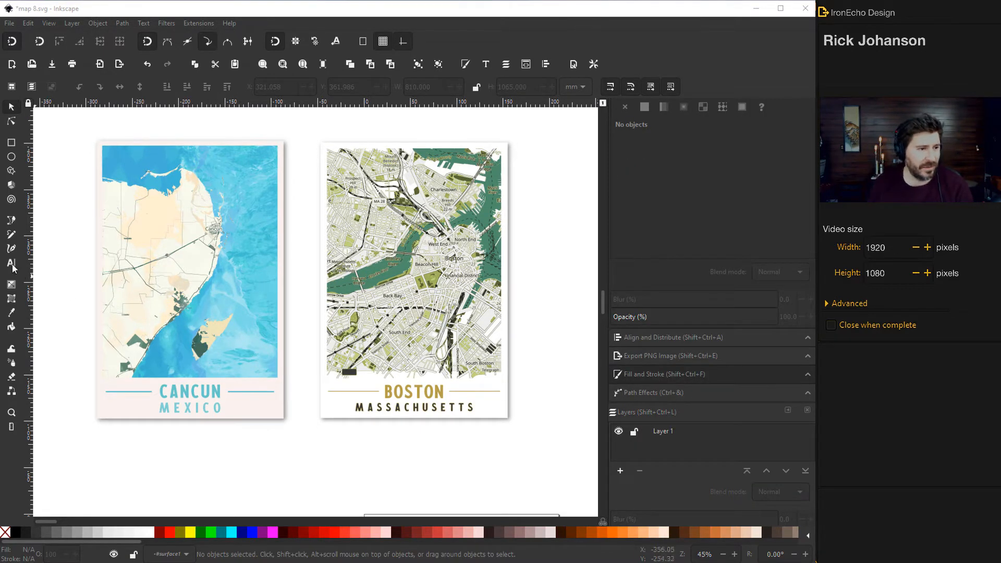
left_click(12, 264)
scroll(136, 324, "down", 4)
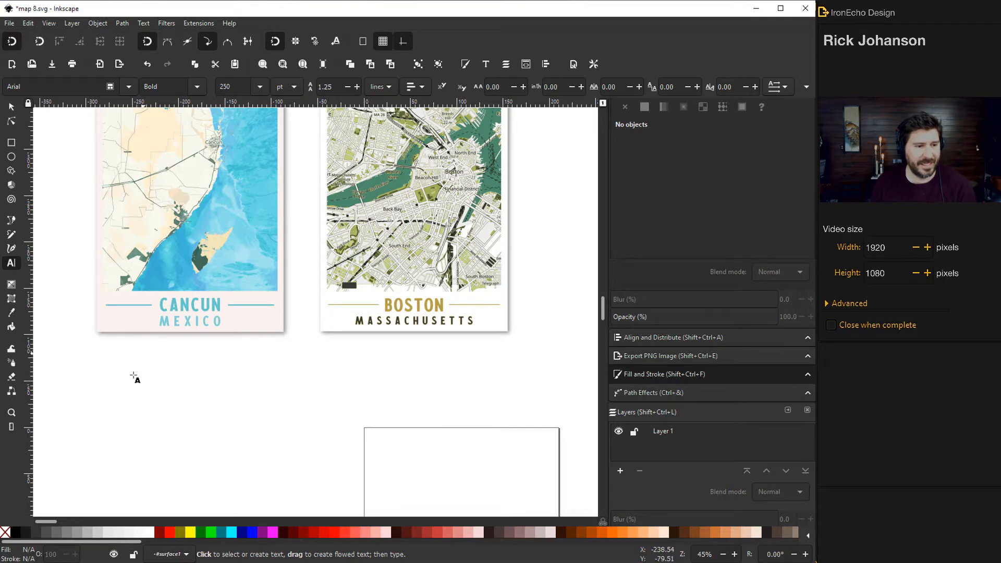
left_click(122, 402)
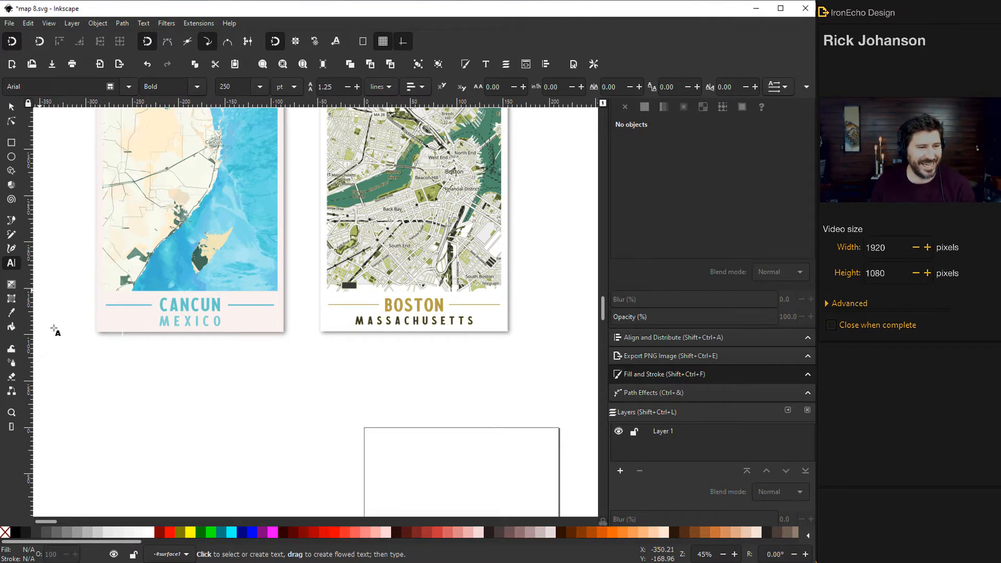
left_click(125, 438)
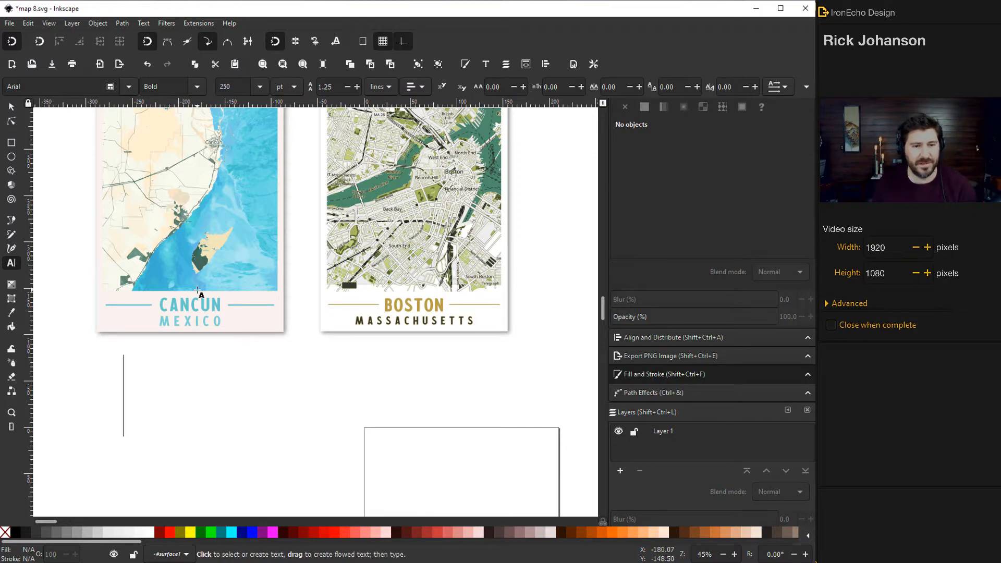
scroll(200, 331, "down", 2)
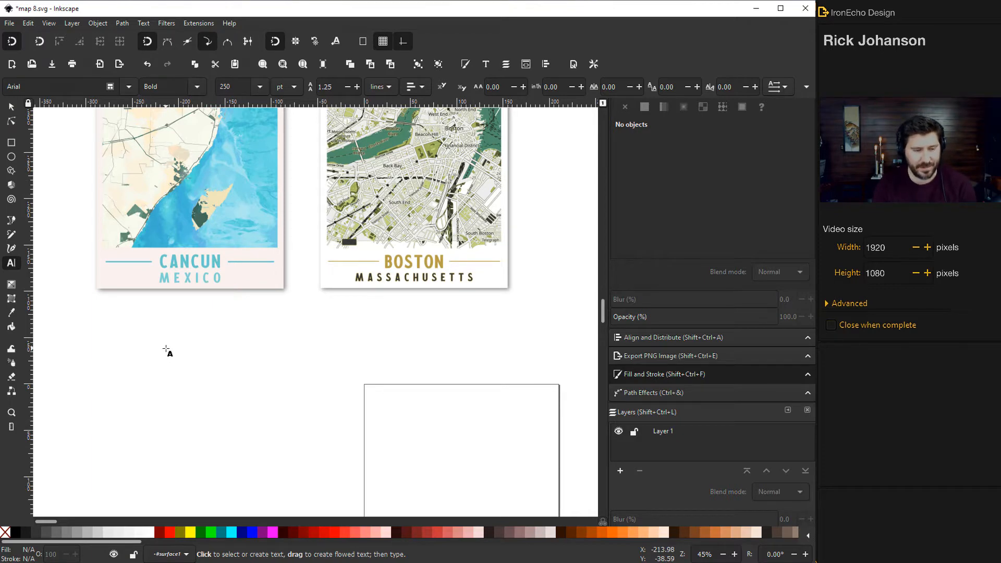
type("SANTA M")
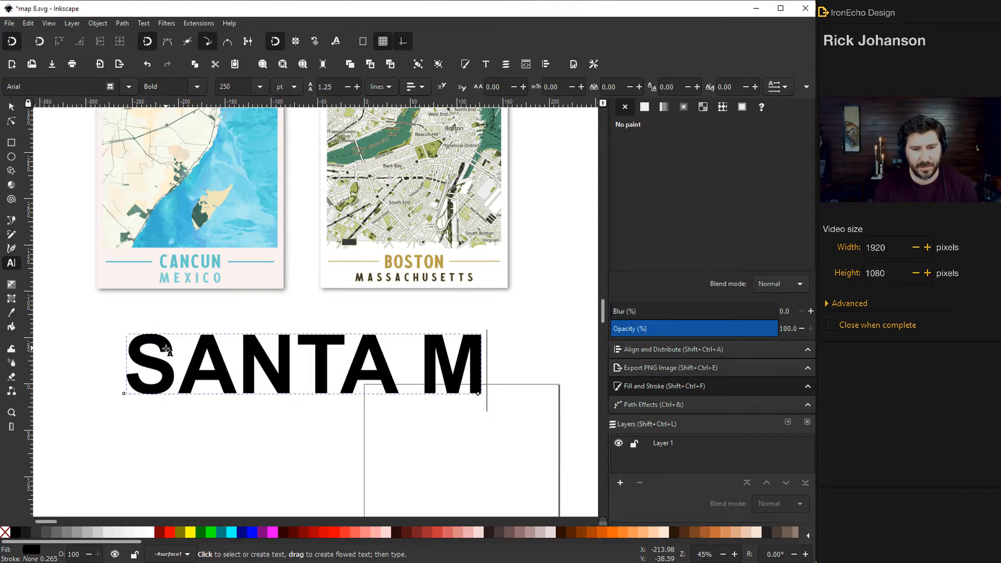
type("ONICA")
left_click(11, 106)
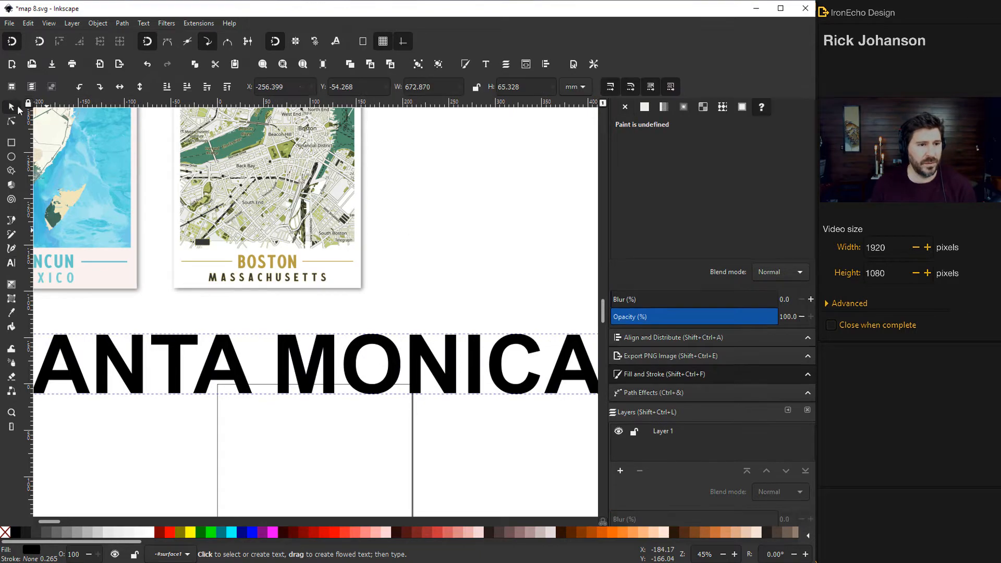
Add a separate text object reading "CALIFORNIA U.S.A" directly beneath the SANTA MONICA line.
scroll(204, 303, "up", 4)
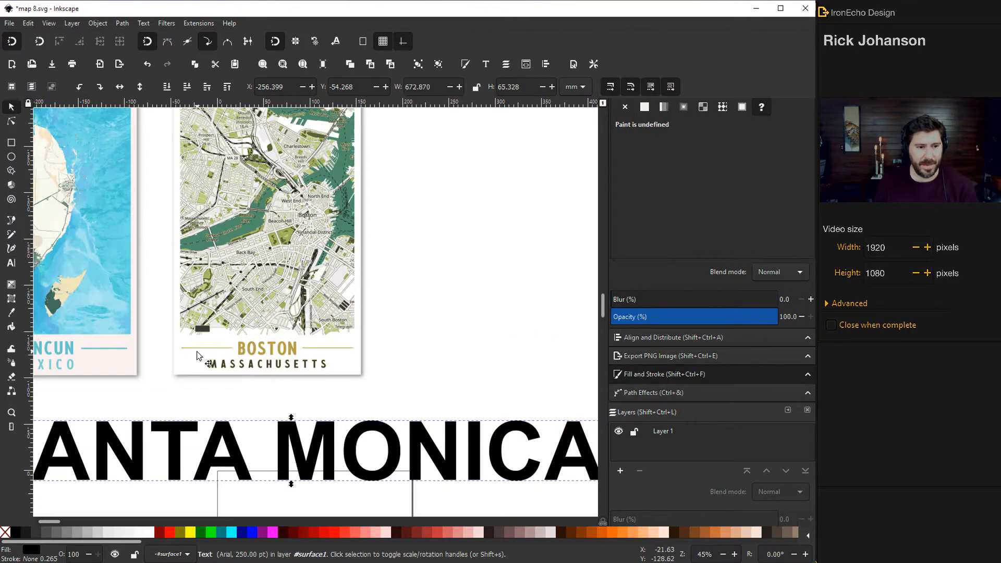
scroll(254, 355, "up", 4)
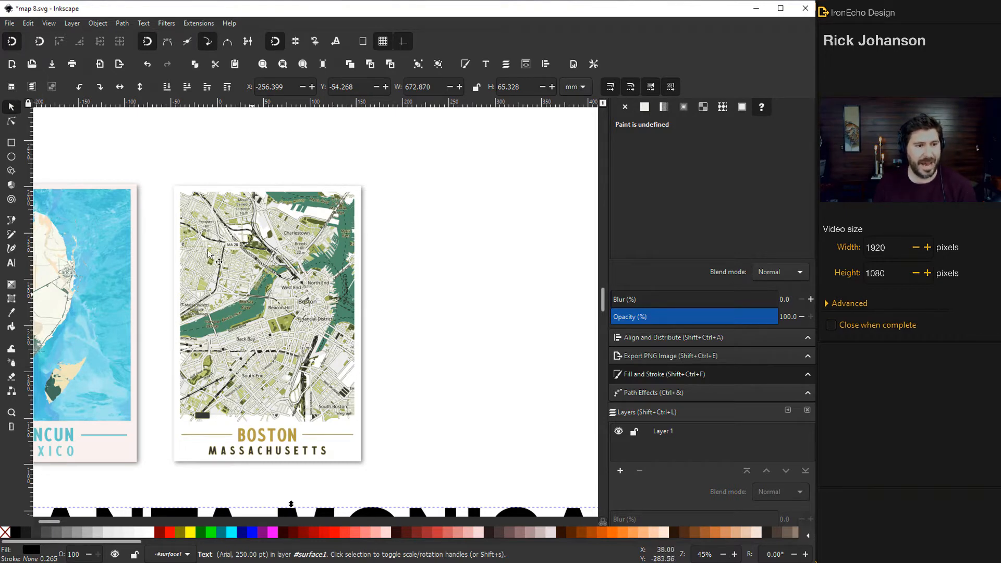
scroll(338, 386, "down", 10)
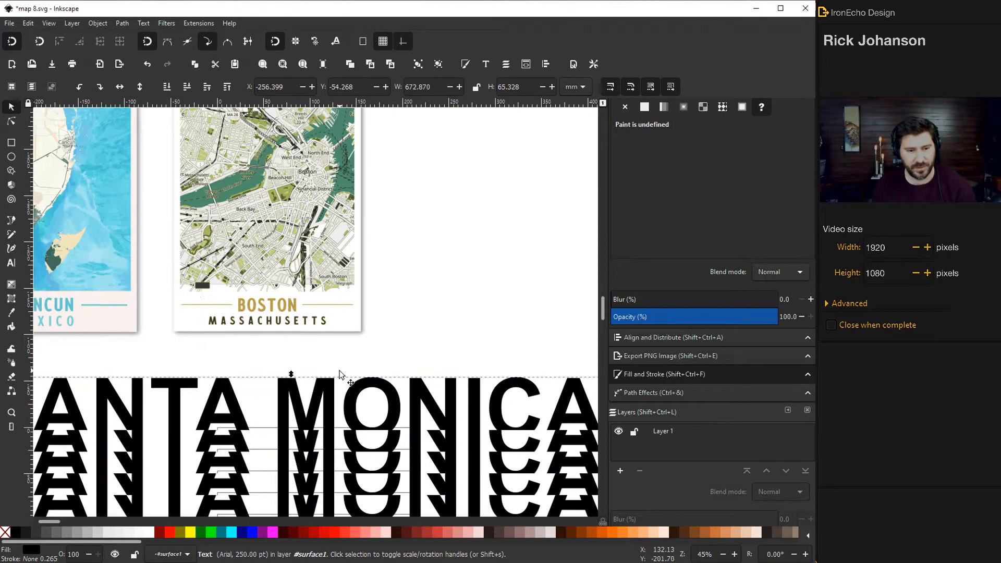
scroll(300, 369, "down", 2, "ctrl")
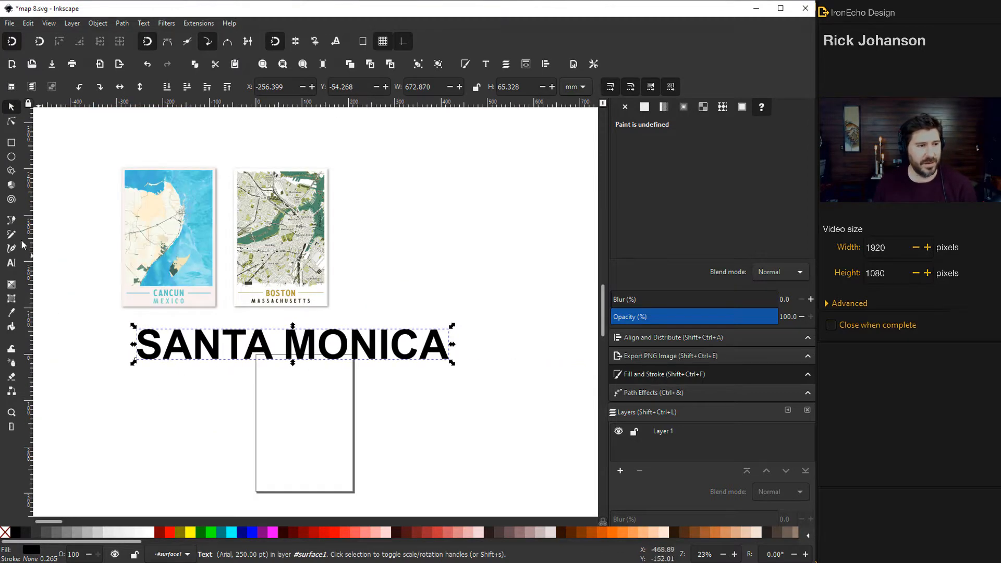
left_click(12, 263)
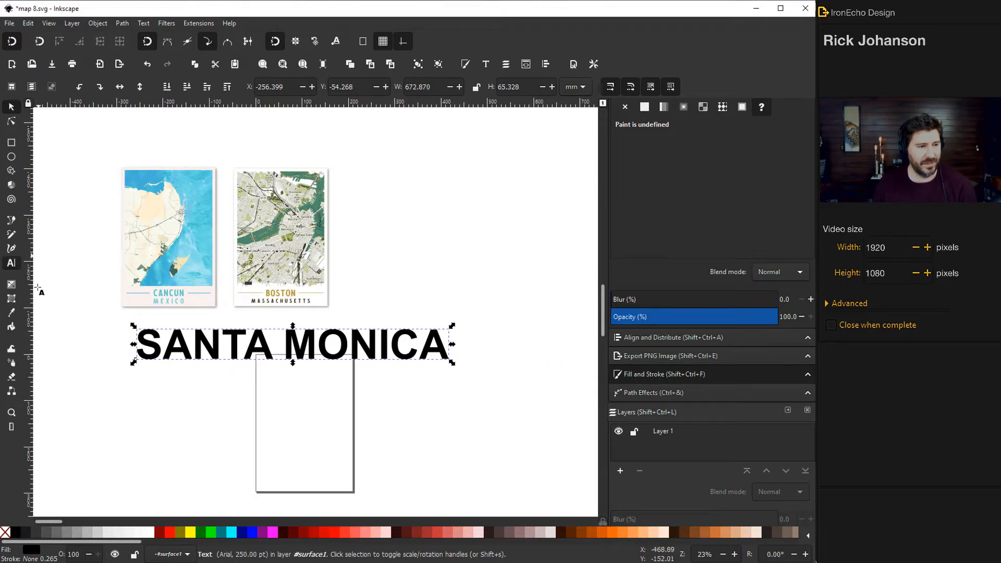
left_click(139, 399)
type("CALI")
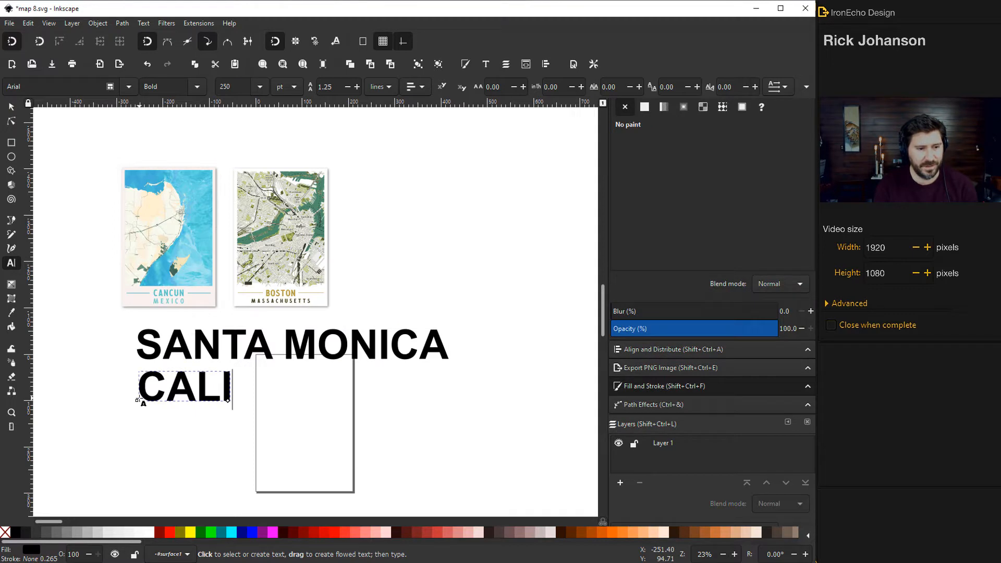
type("FORNIA")
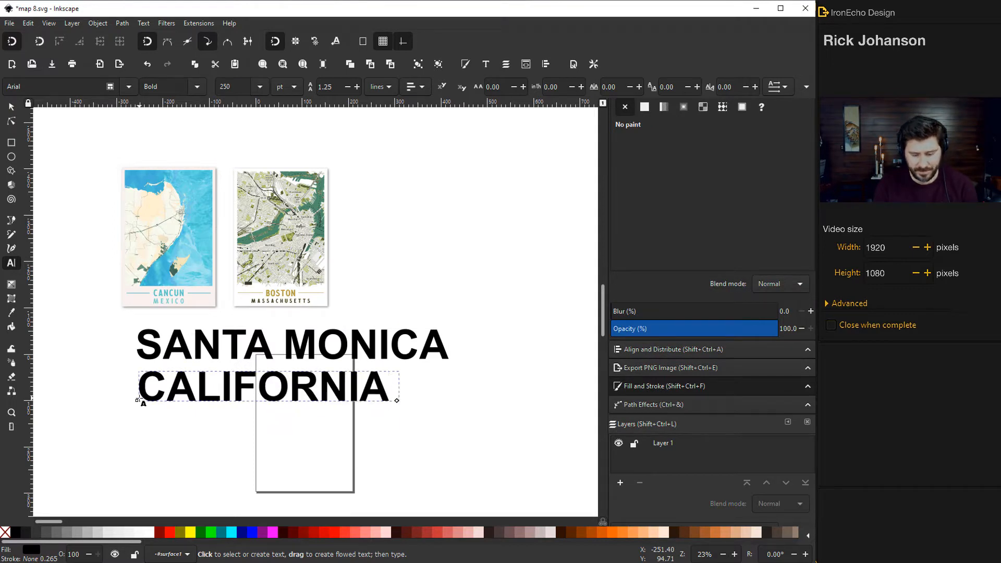
type("  U.S.A")
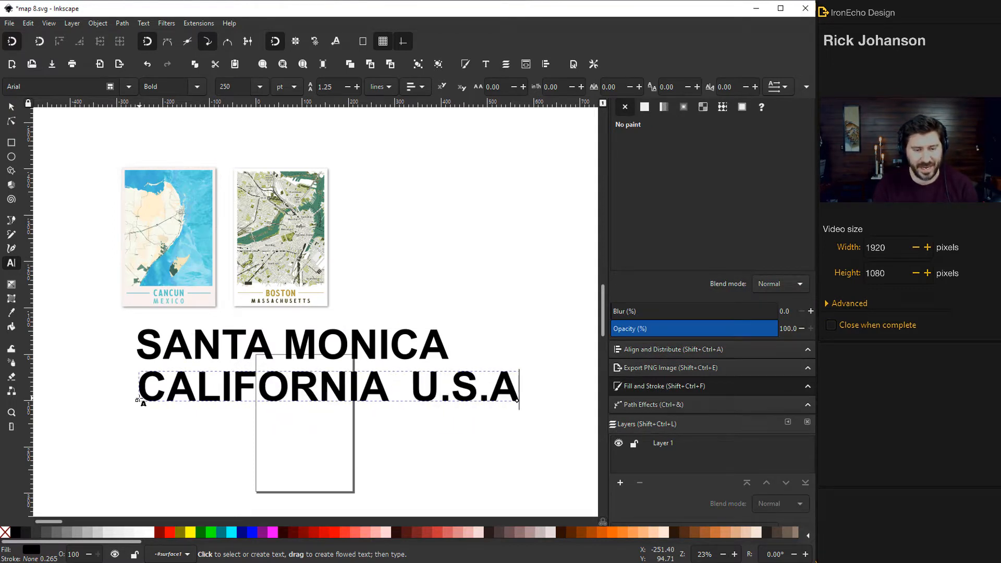
key("Escape")
key("s")
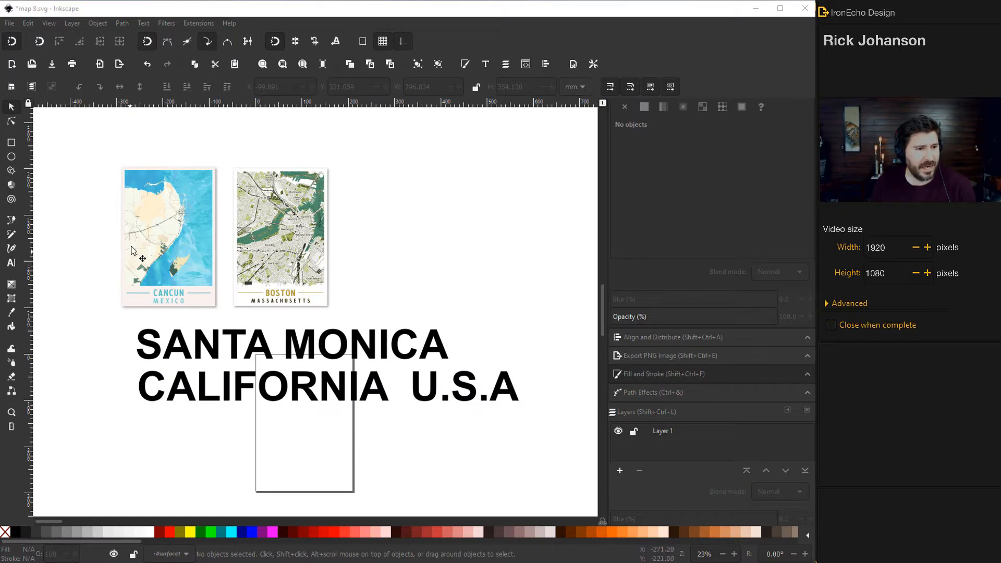
Draw an unfilled, black-outlined rectangle about 230 mm wide and 282 mm high in the empty area below the page.
left_click(12, 146)
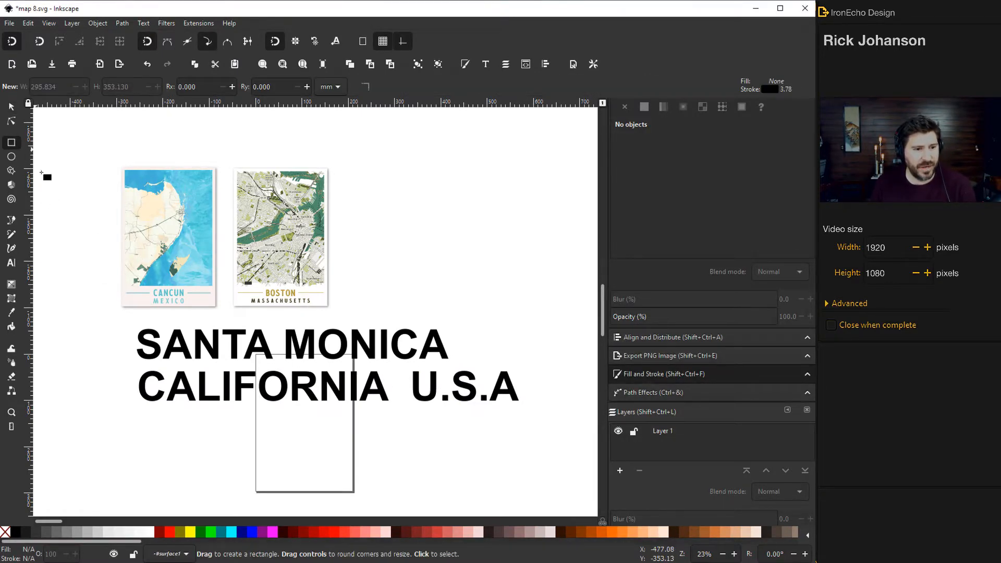
scroll(136, 268, "down", 9)
left_click_drag(194, 339, 301, 469)
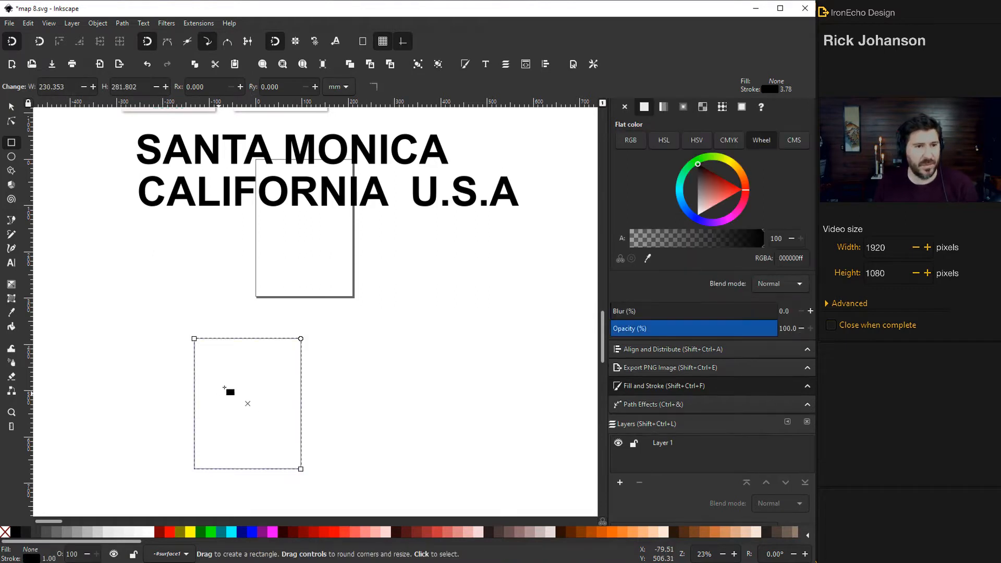
Resize the new rectangle to 810 mm wide by 1065 mm high.
left_click(12, 109)
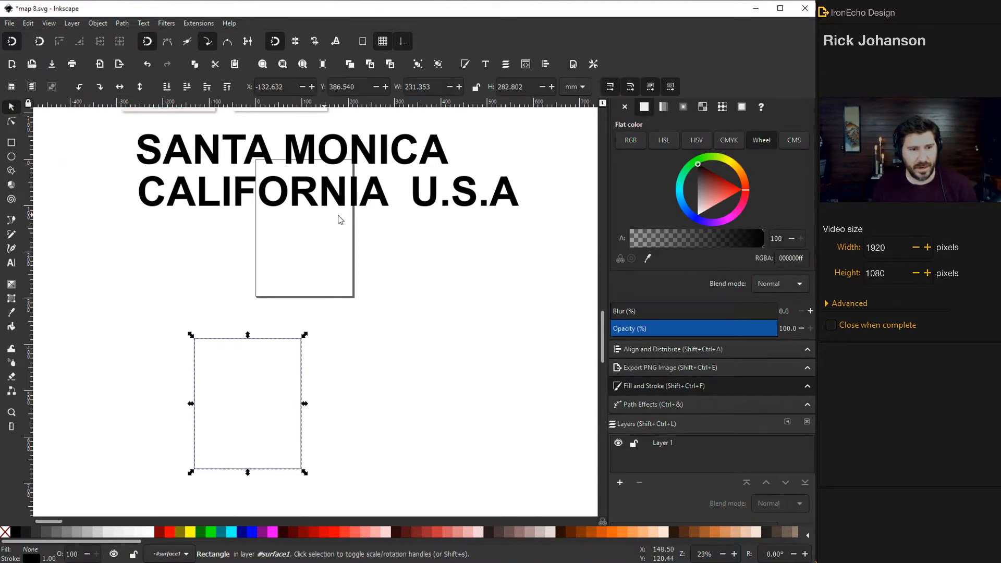
left_click_drag(412, 87, 430, 87)
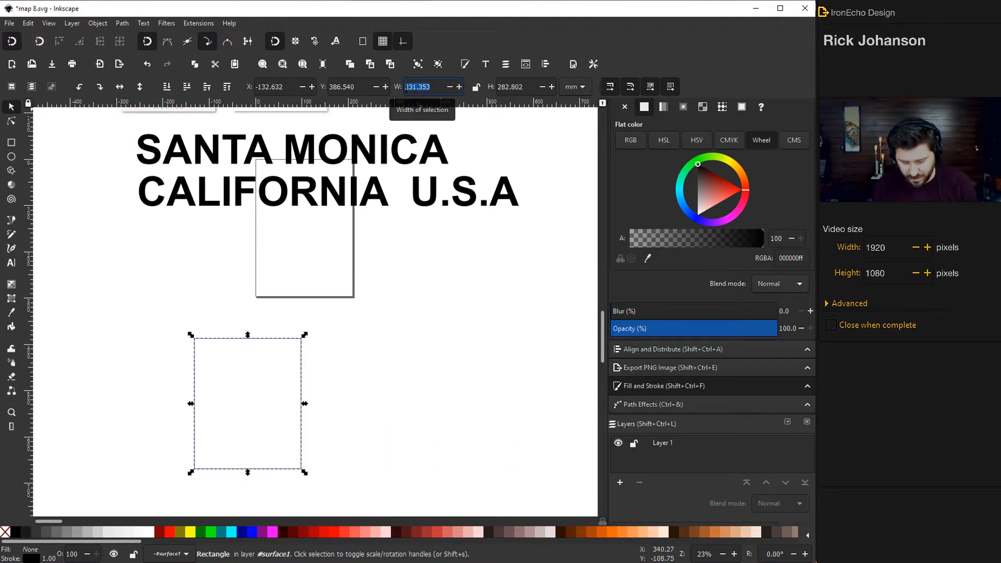
type("810")
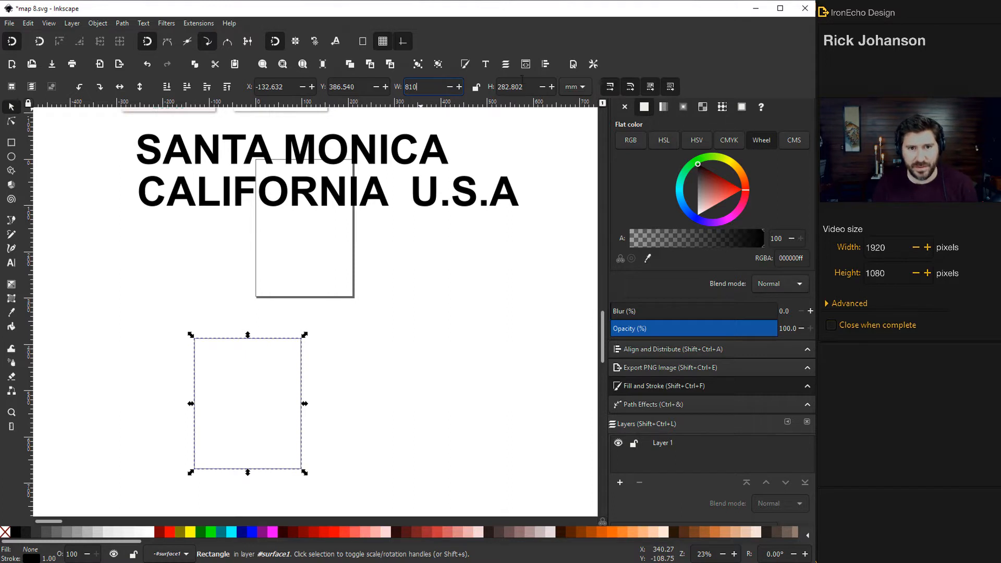
key("Tab")
type("1065")
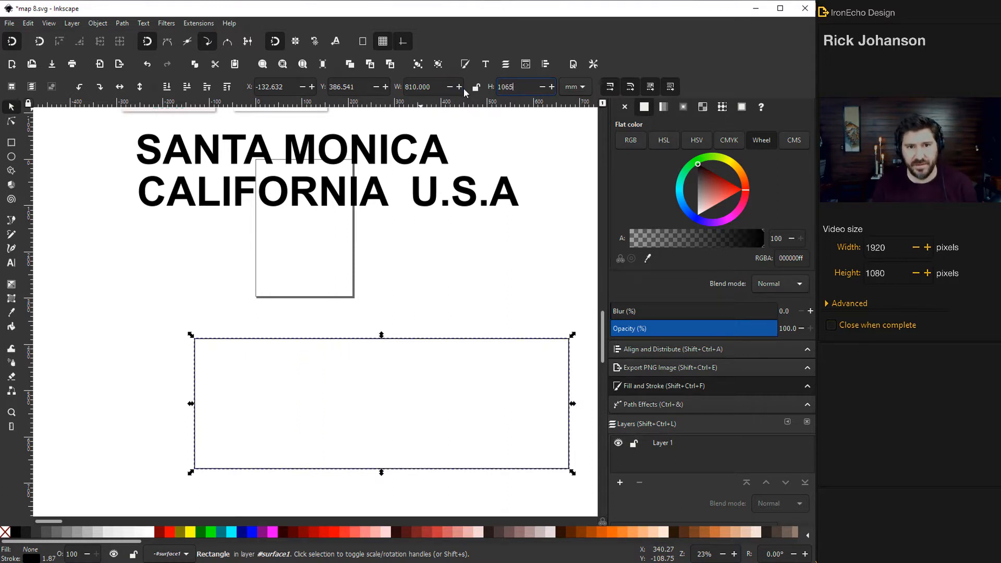
key("Return")
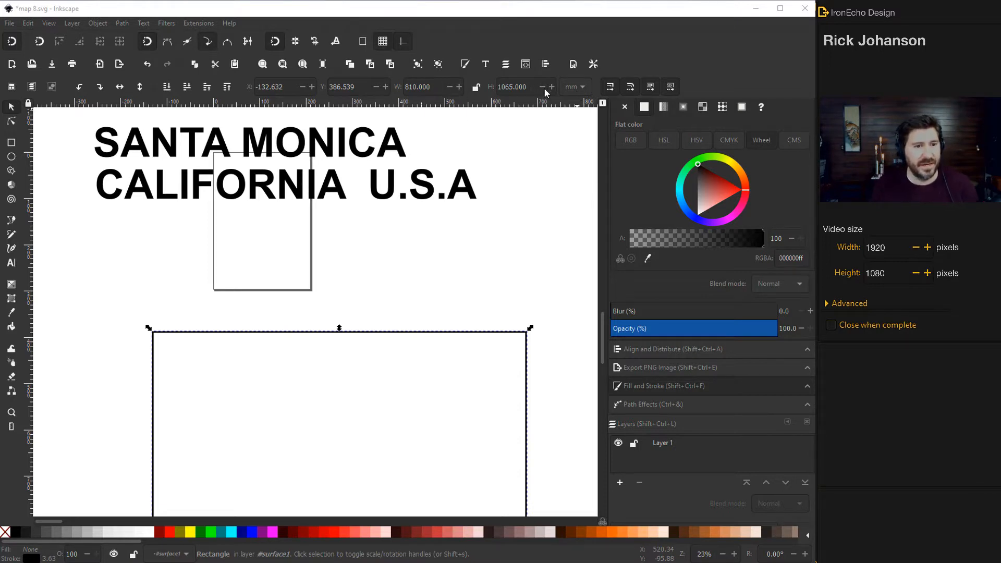
Draw a second rectangle about 979 mm wide and 1247 mm high in the empty space below the first one.
scroll(341, 266, "up", 10)
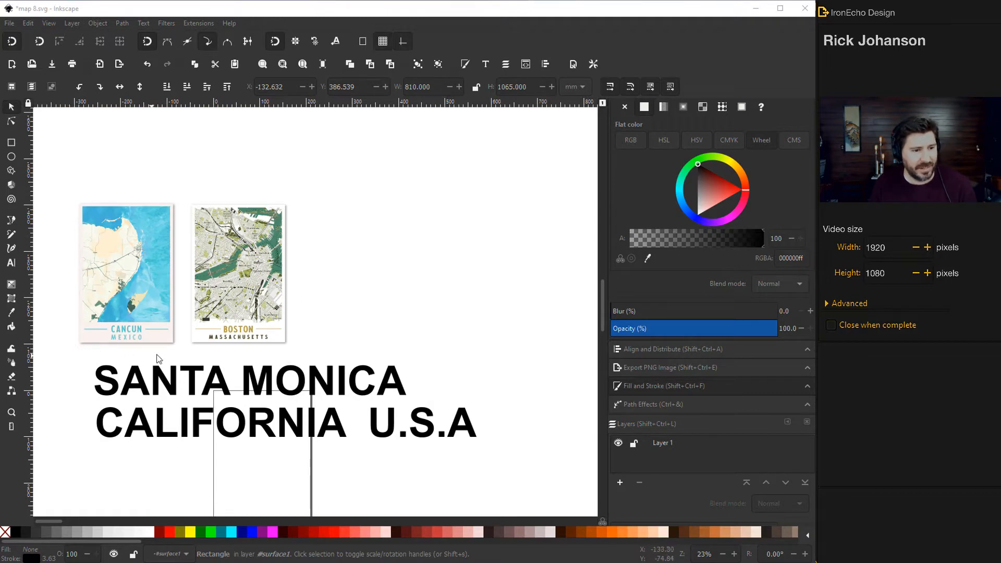
left_click(12, 142)
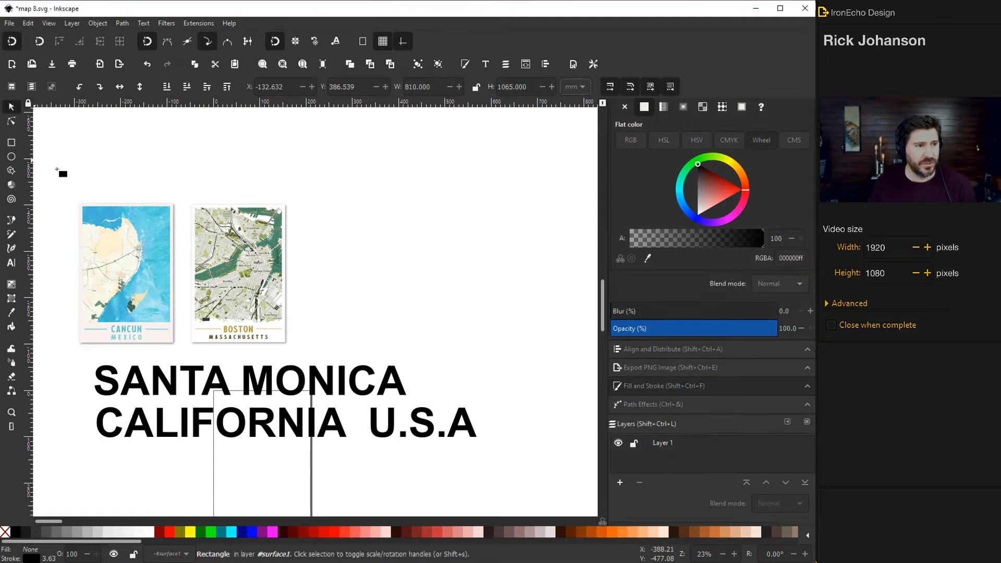
scroll(349, 229, "down", 18)
scroll(405, 323, "down", 6)
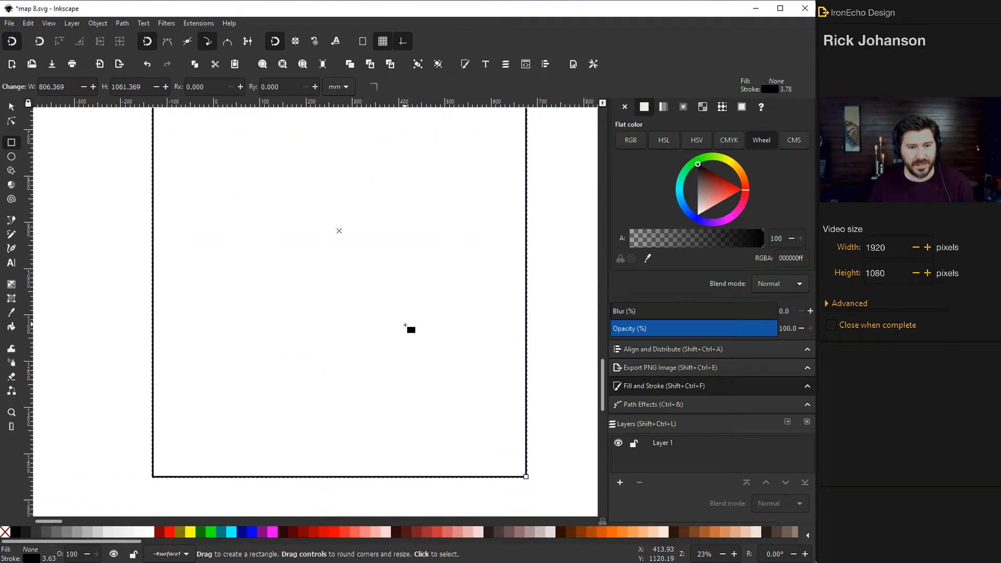
scroll(405, 326, "down", 3, "ctrl")
scroll(393, 327, "down", 11)
left_click_drag(261, 272, 422, 476)
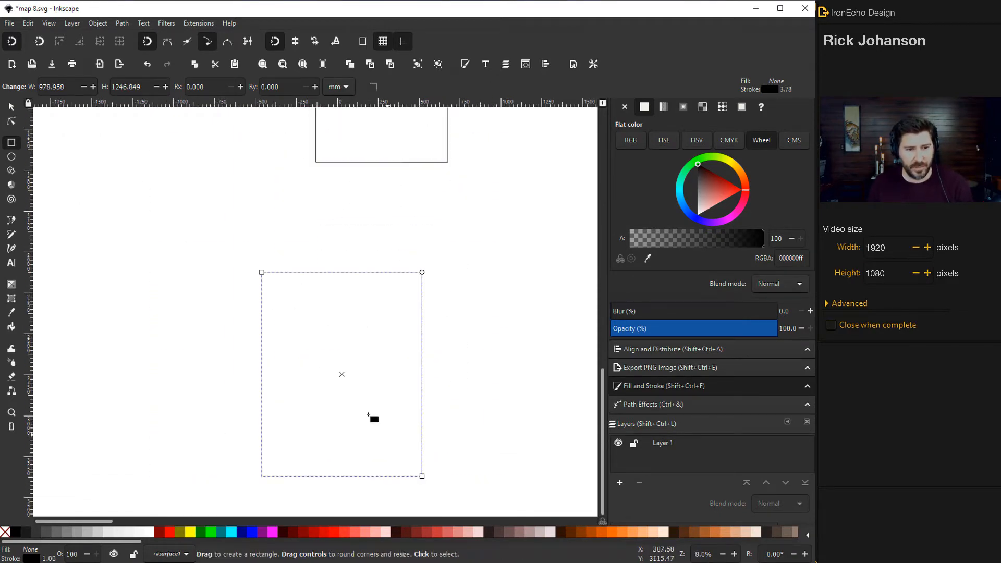
Set the second rectangle's width to 860 mm and its height to 1315 mm.
left_click(11, 107)
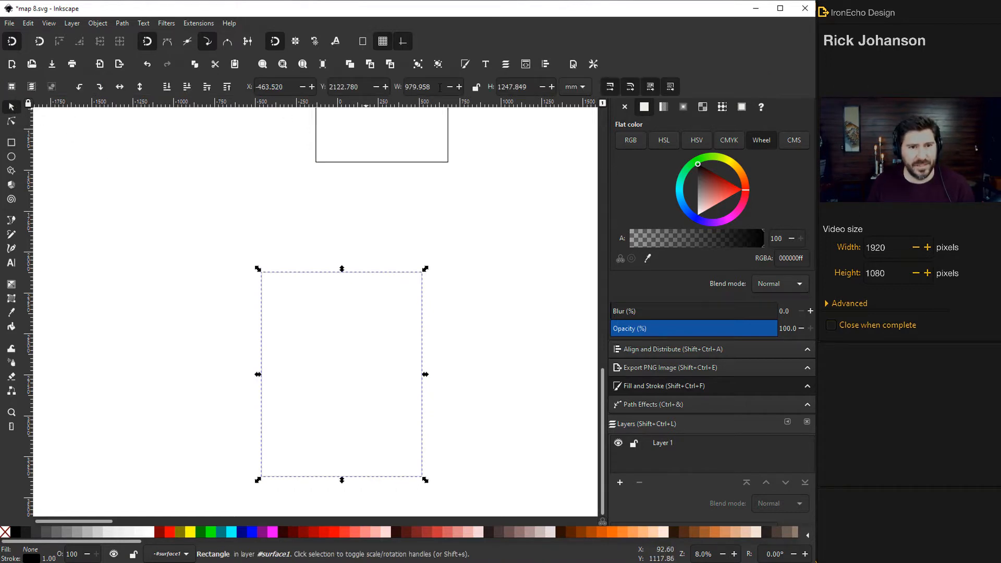
left_click(419, 86)
type("860")
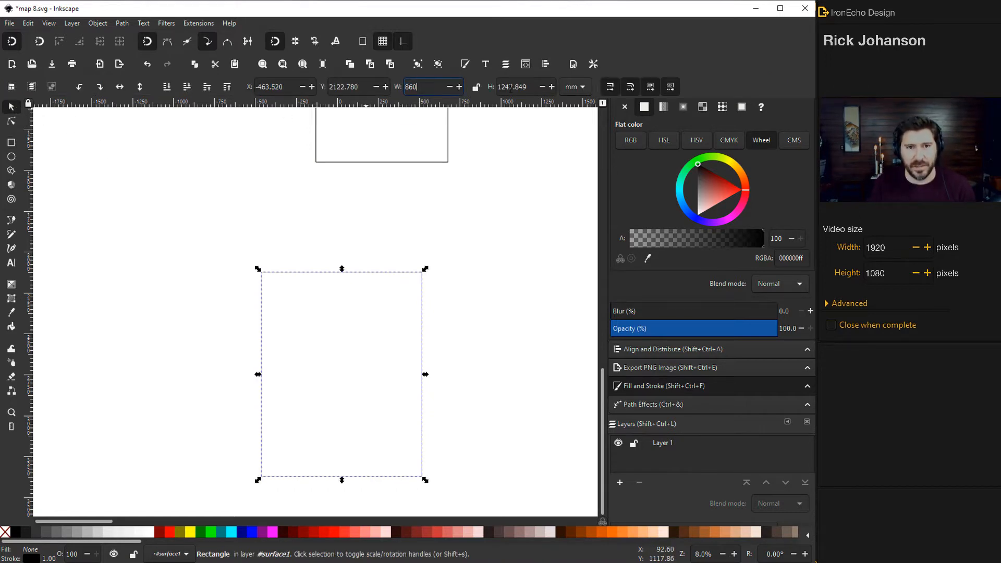
left_click_drag(528, 87, 493, 89)
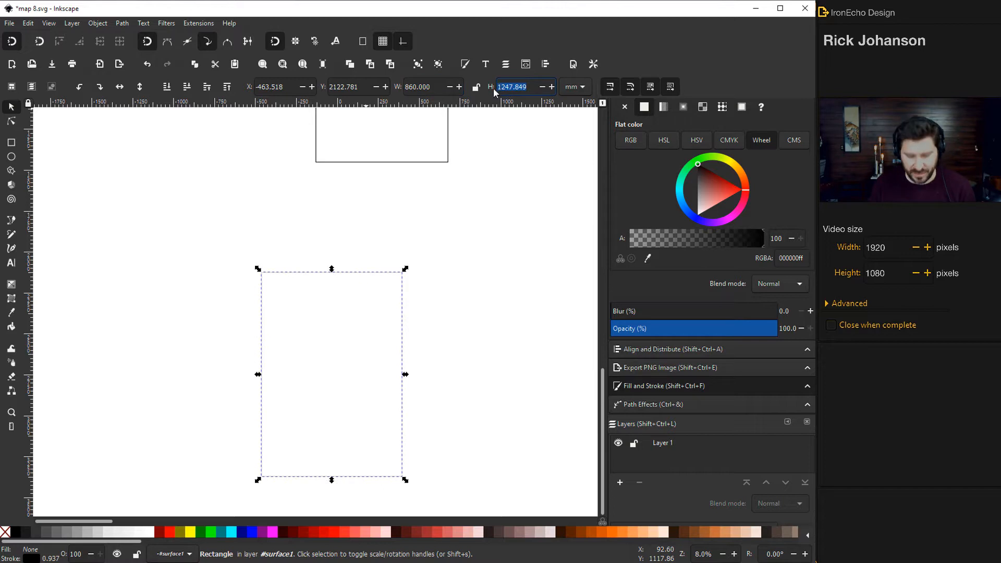
type("1315")
key("Return")
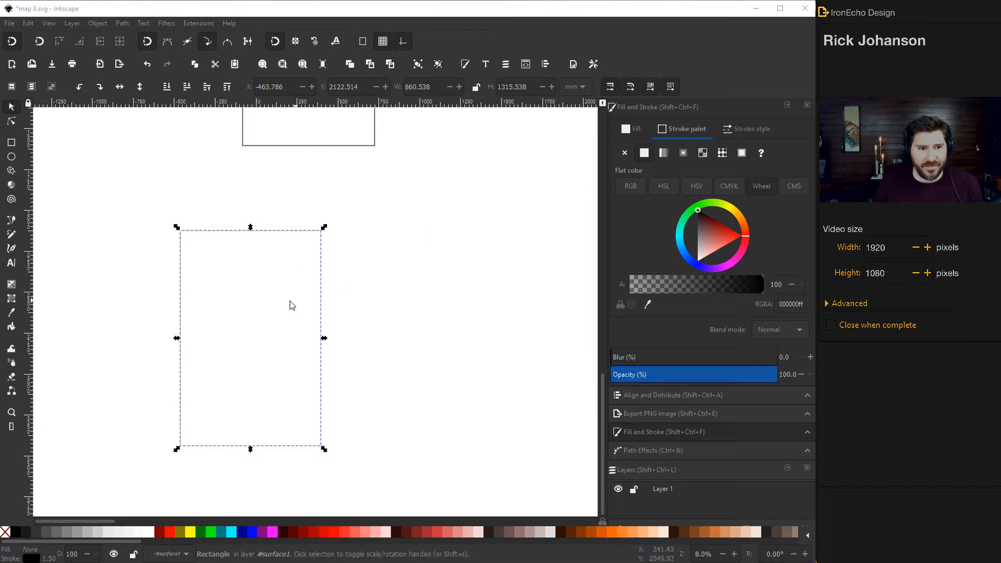
Fill the second rectangle with a pale cream flat color.
left_click(633, 130)
left_click(644, 152)
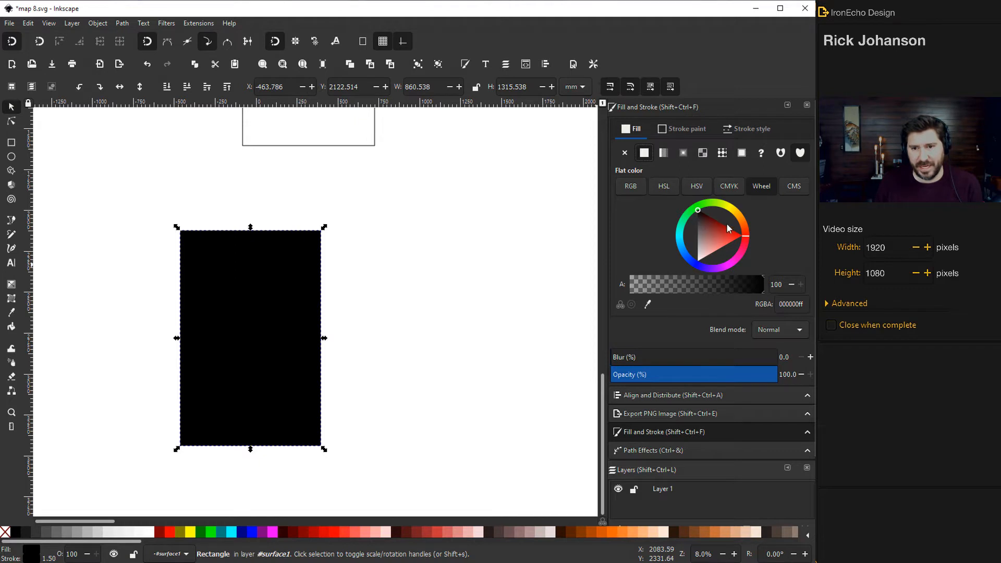
left_click_drag(744, 238, 727, 260)
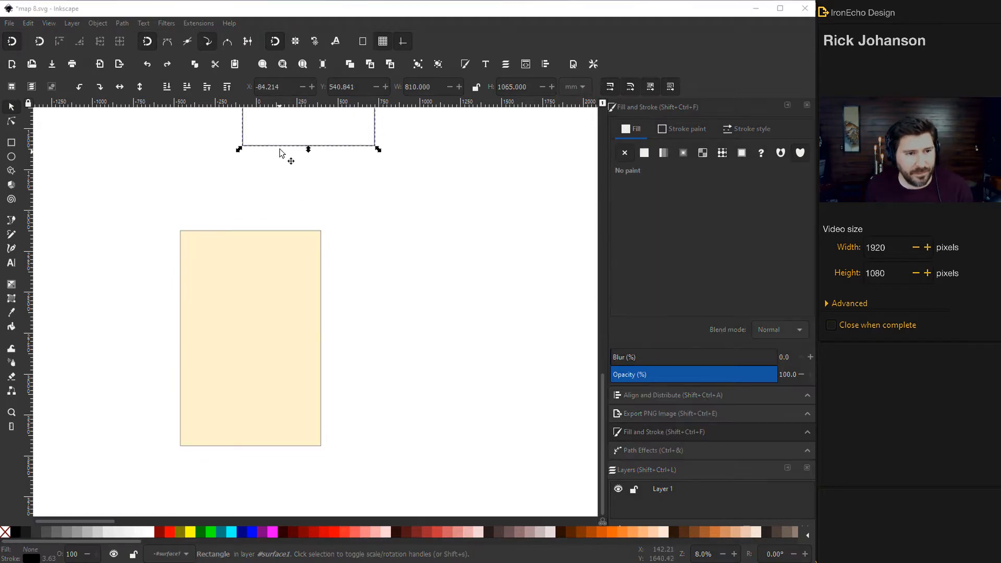
Move the 810 × 1065 mm rectangle so it overlaps the cream rectangle and raise it above it in the stacking order.
left_click(281, 145)
left_click_drag(272, 193, 241, 402)
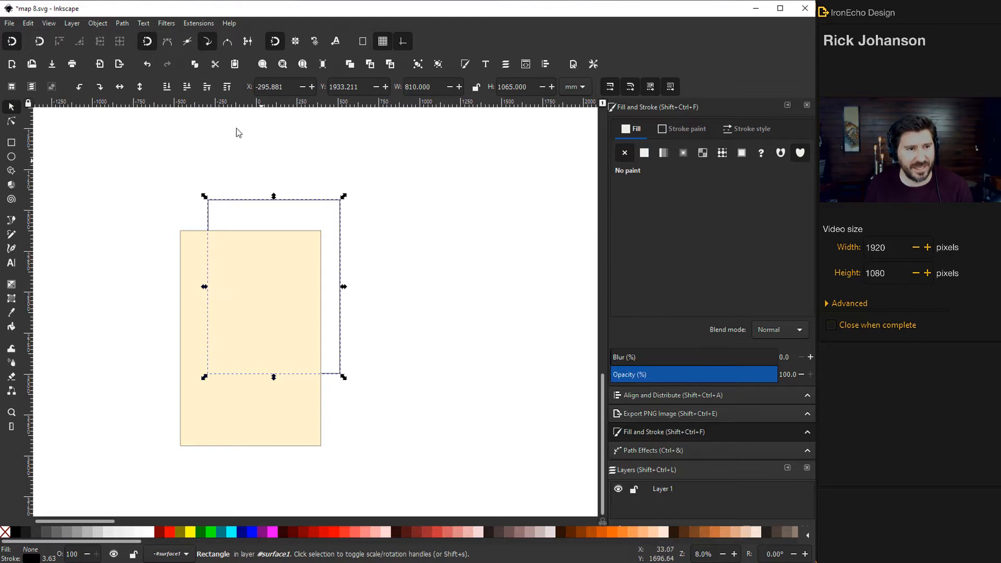
left_click(208, 88)
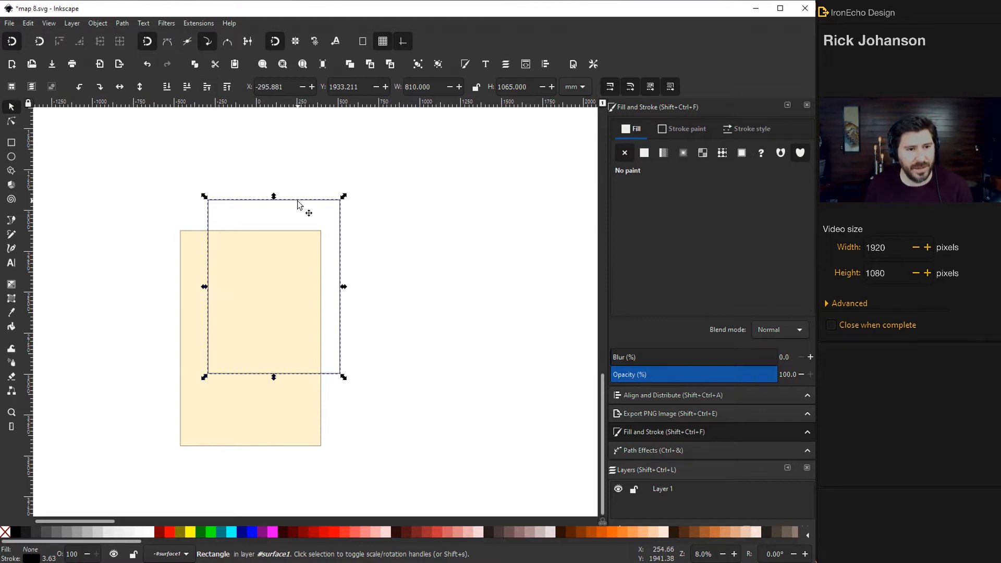
Move the 810 × 1065 mm rectangle inside the cream rectangle and fill it with flat white, RGBA ffffffff.
left_click_drag(294, 205, 275, 248)
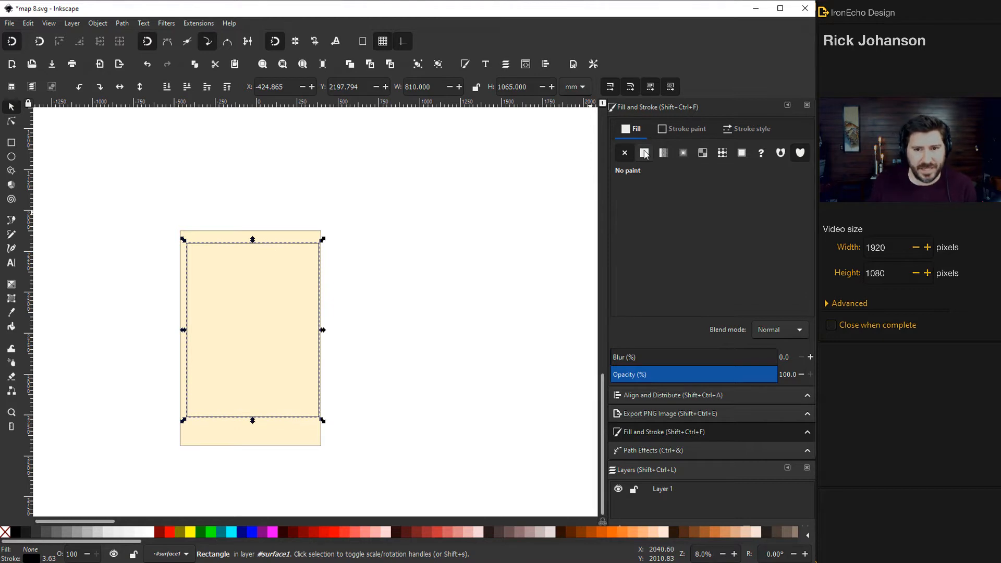
left_click(645, 153)
left_click_drag(717, 247, 720, 264)
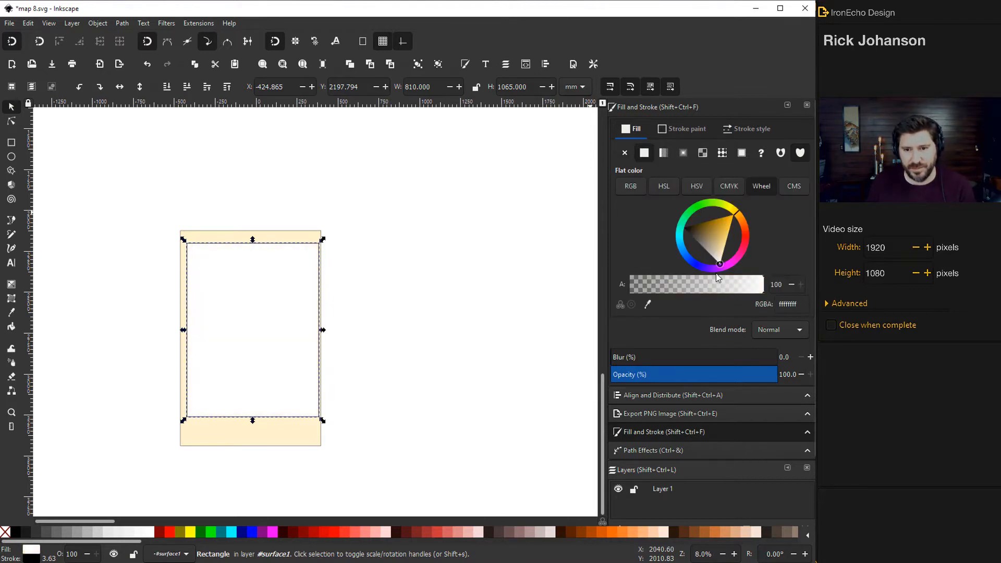
Reposition the white rectangle near the cream rectangle's top edge with even narrow side margins and a wide band below, and deselect it.
left_click(285, 279)
scroll(217, 300, "up", 3)
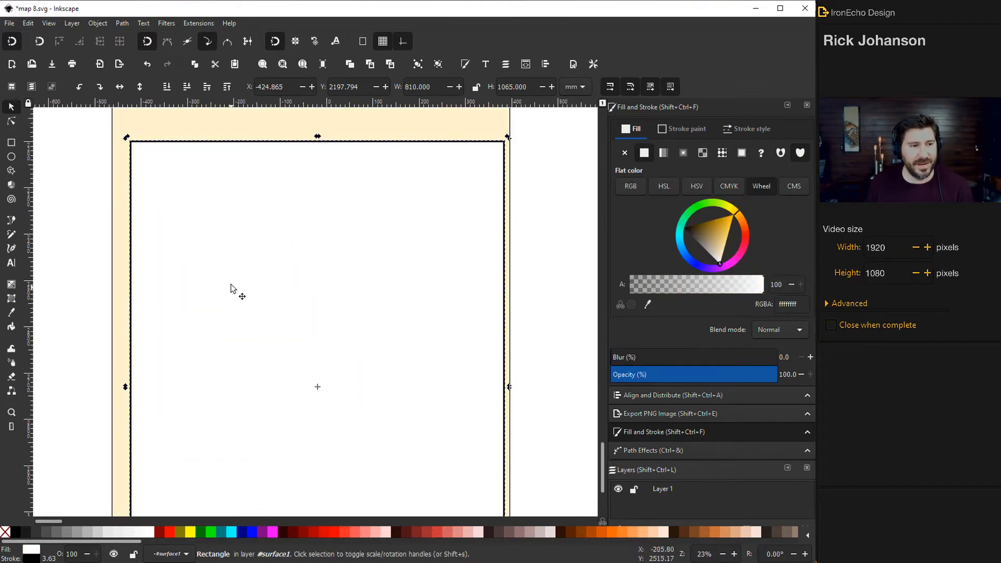
left_click_drag(296, 271, 291, 246)
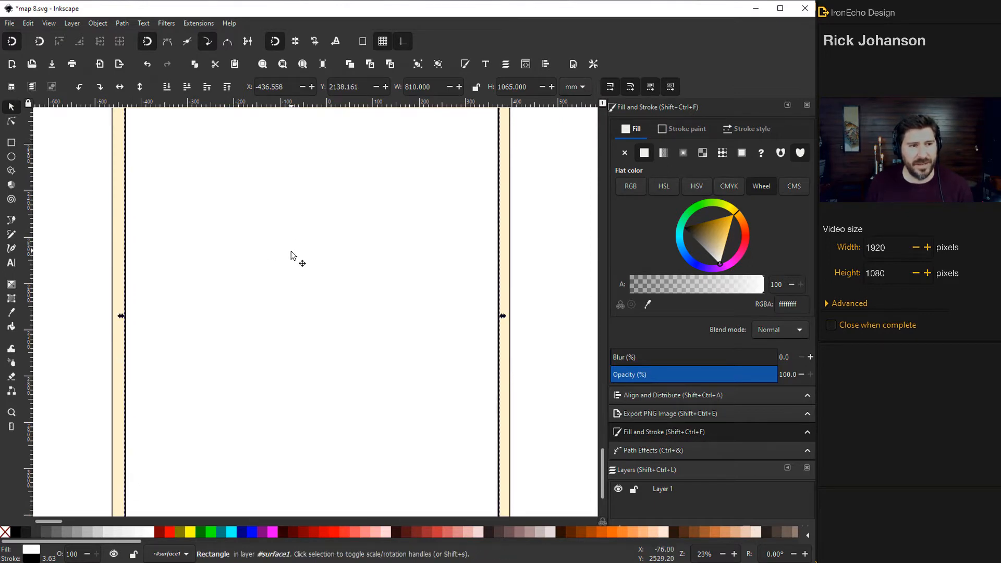
scroll(292, 261, "down", 3)
left_click(417, 326)
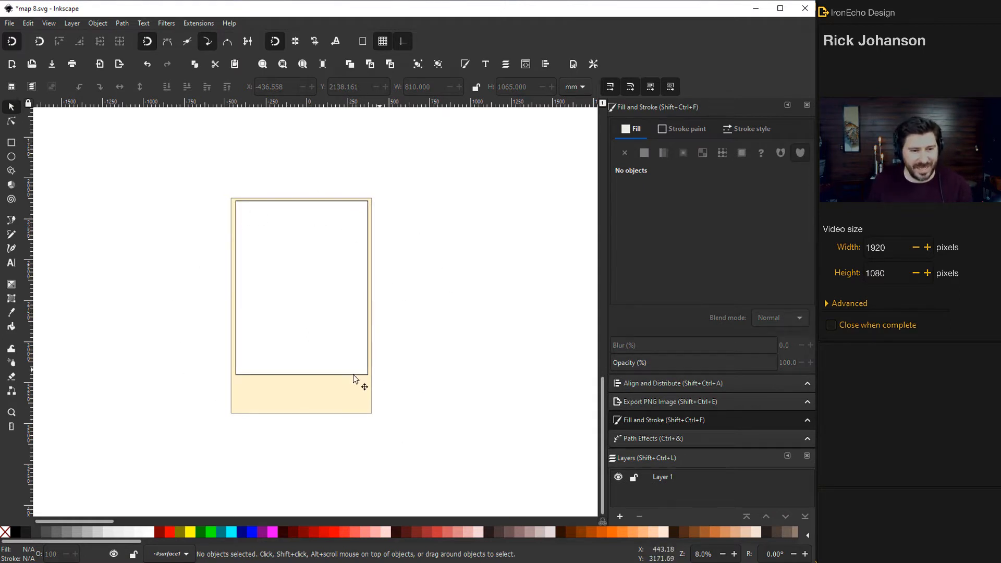
scroll(232, 205, "up", 3)
scroll(270, 280, "down", 8)
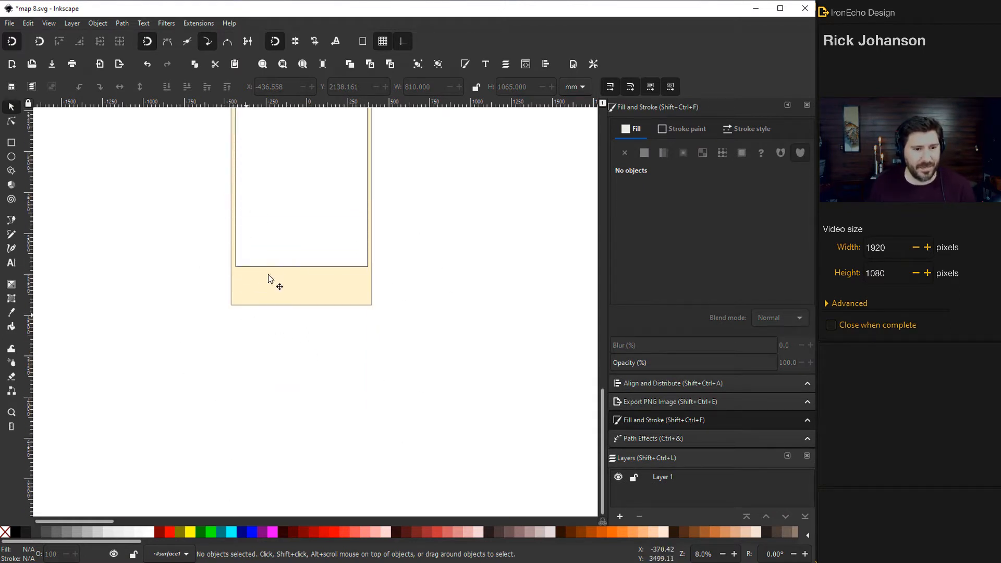
scroll(340, 286, "up", 4)
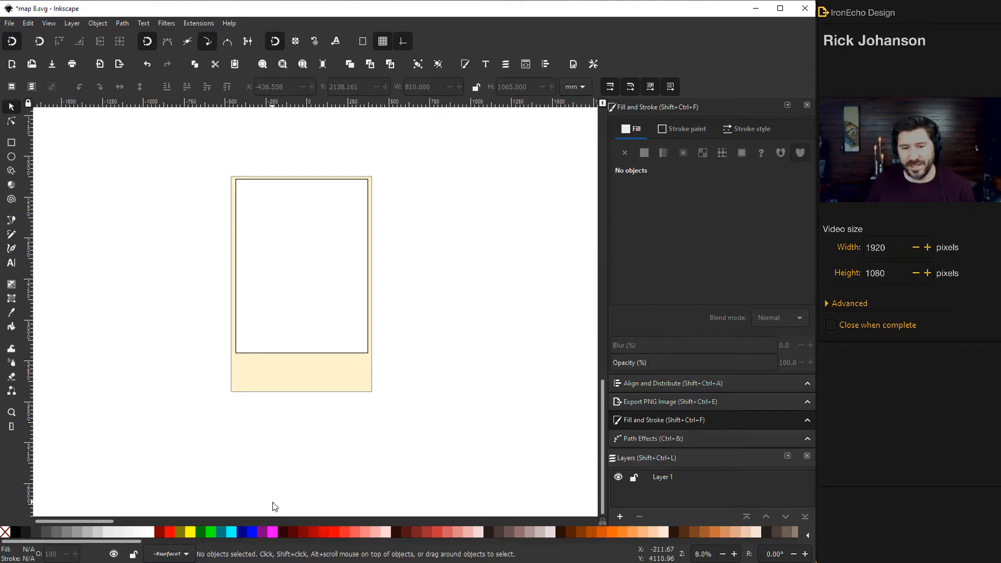
Switch to OpenStreetMap in the browser, search for "santa monica ca", and display the Standard map layer.
left_click(130, 562)
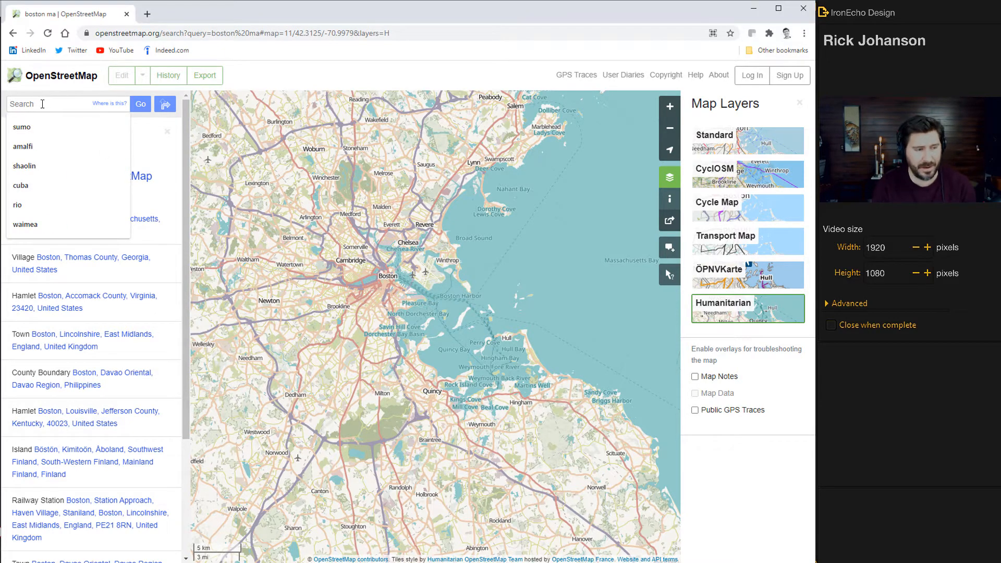
type("Santa M")
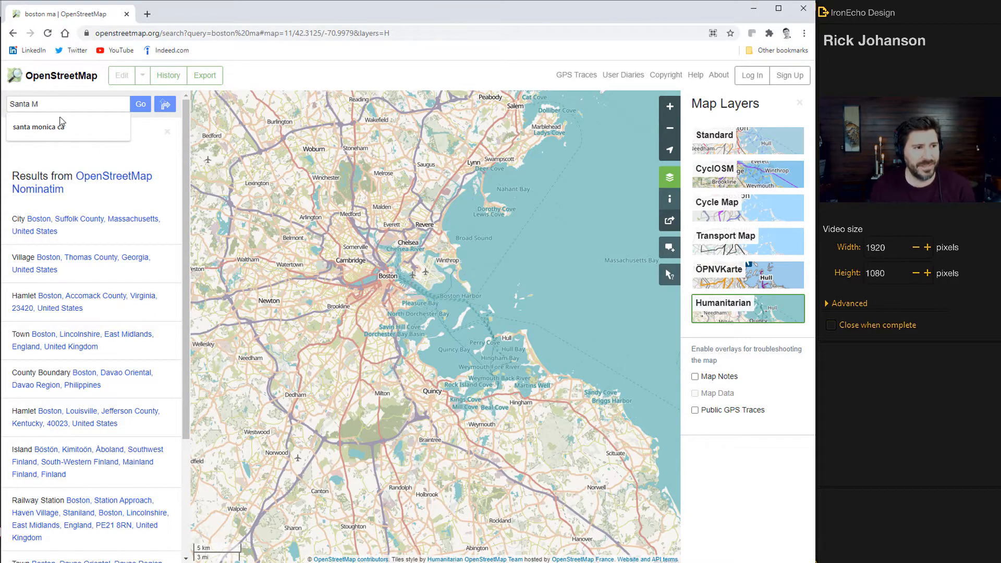
left_click(61, 127)
left_click(140, 104)
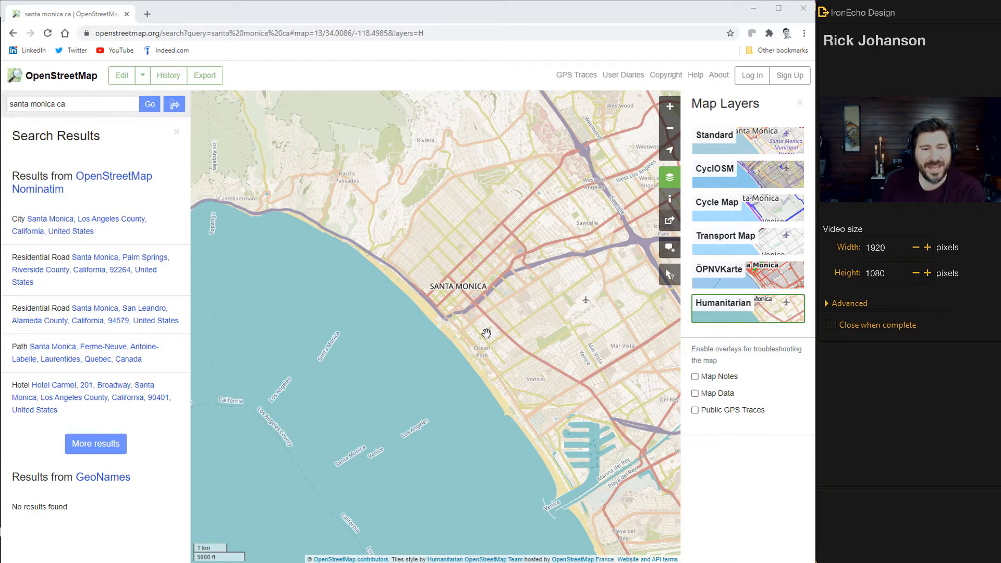
left_click(722, 146)
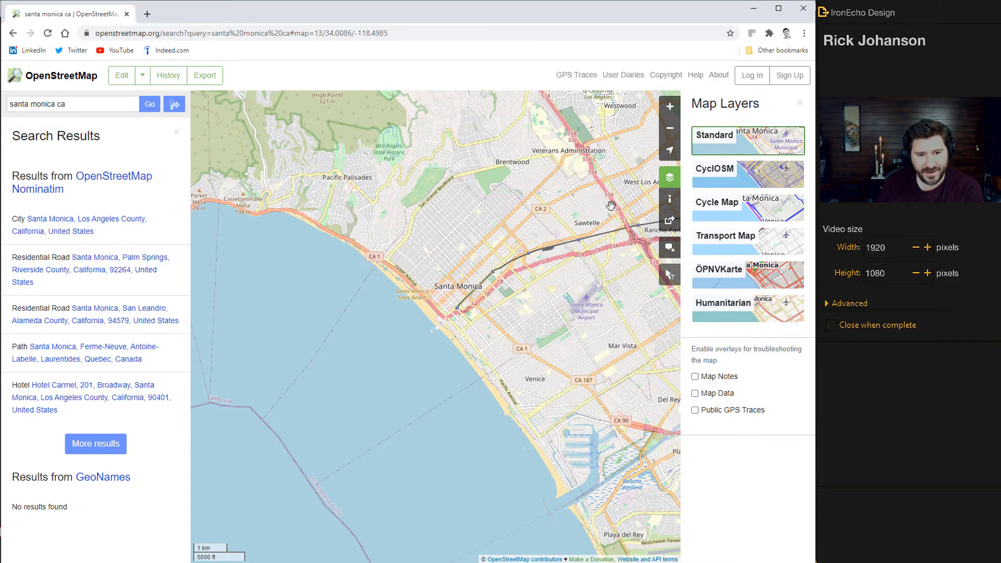
Examine Santa Monica's downtown, pier and coastline at several scales, and frame the coast around downtown for the map image.
scroll(467, 309, "up", 2)
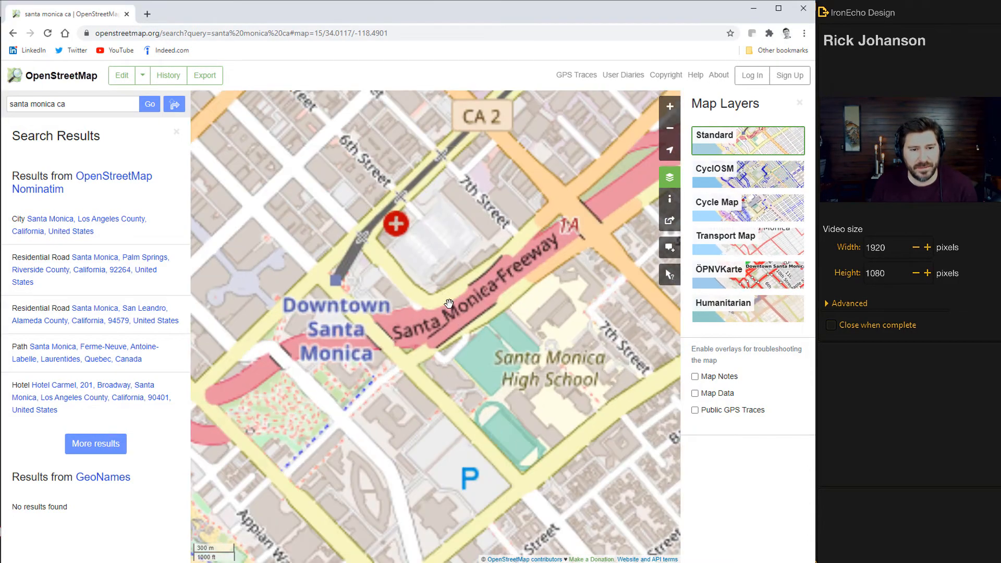
scroll(449, 303, "up", 2)
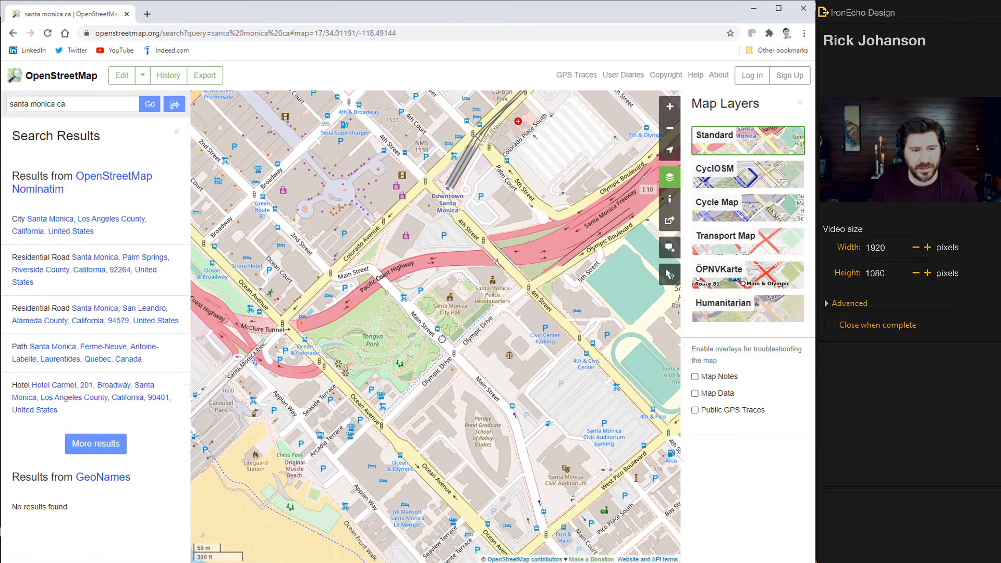
left_click_drag(442, 339, 382, 272)
left_click_drag(420, 372, 505, 309)
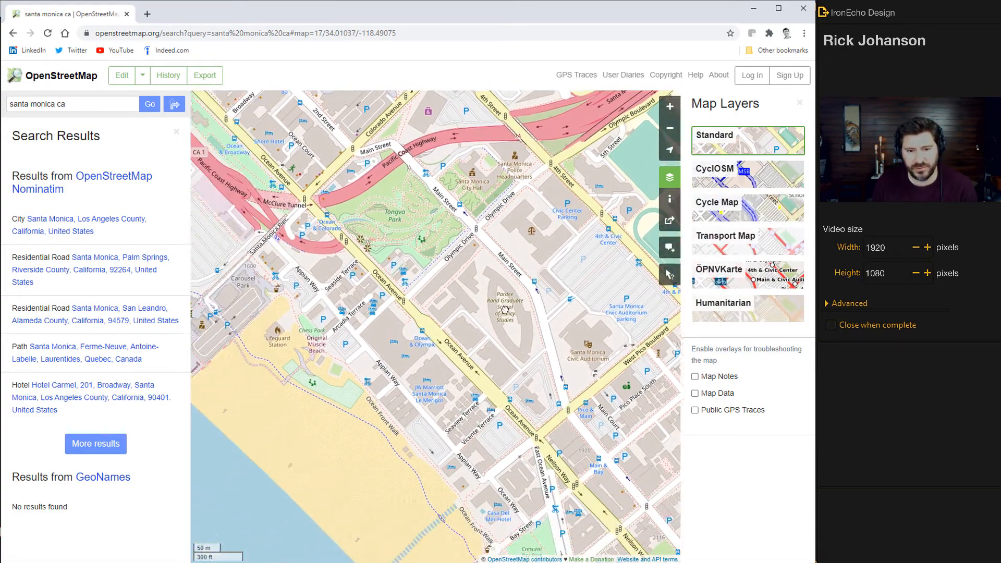
scroll(505, 309, "down", 1)
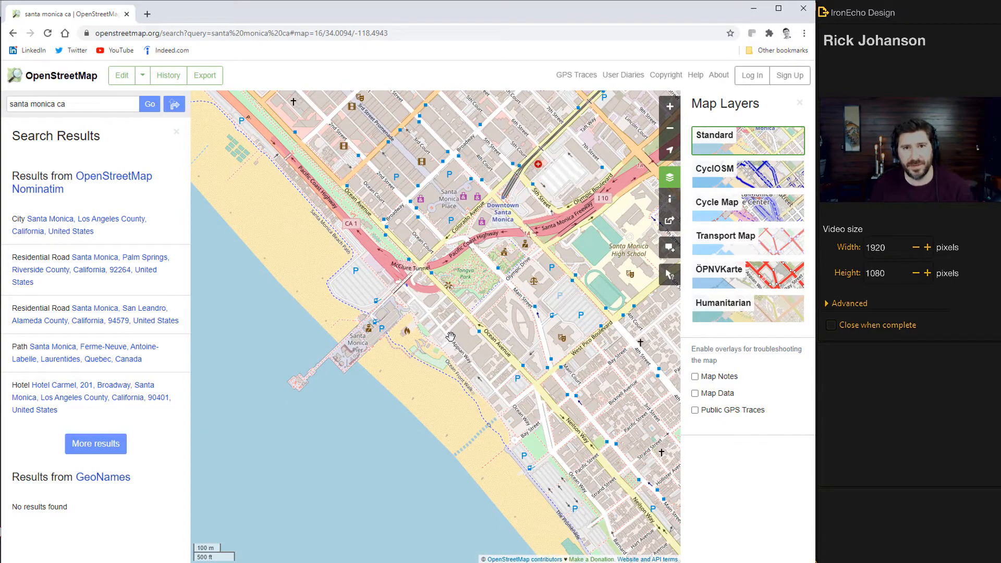
scroll(461, 334, "down", 1)
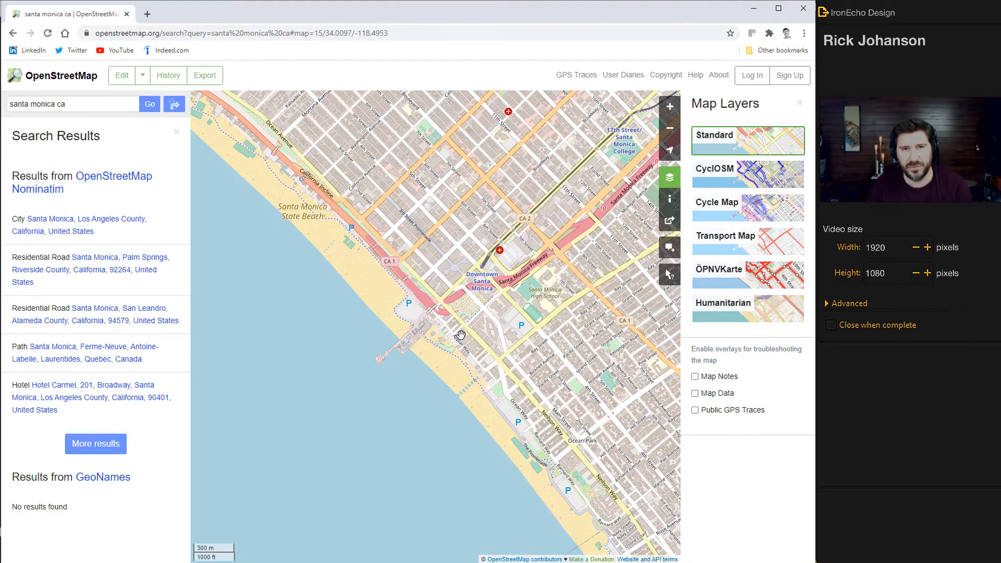
scroll(412, 368, "up", 1)
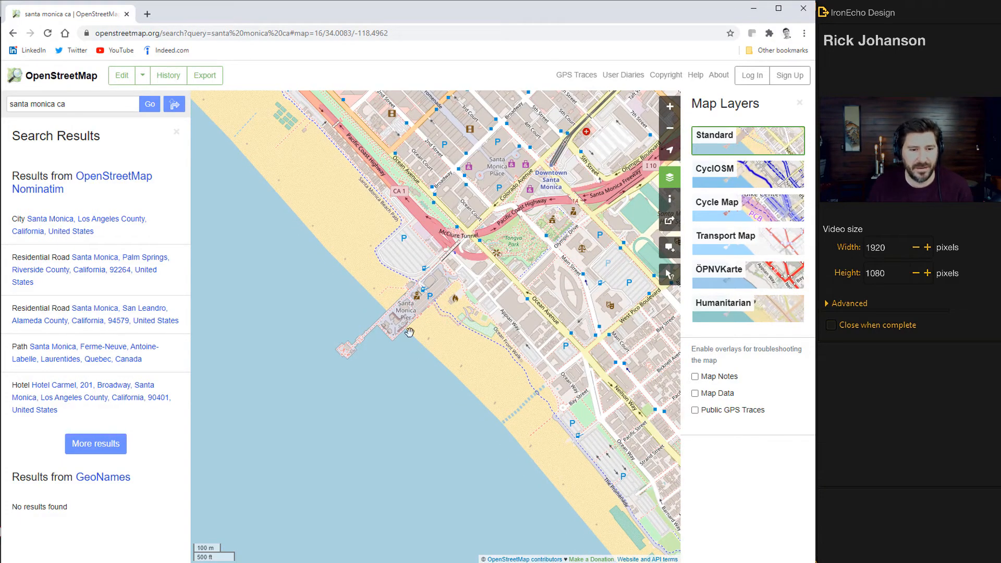
scroll(466, 323, "down", 2)
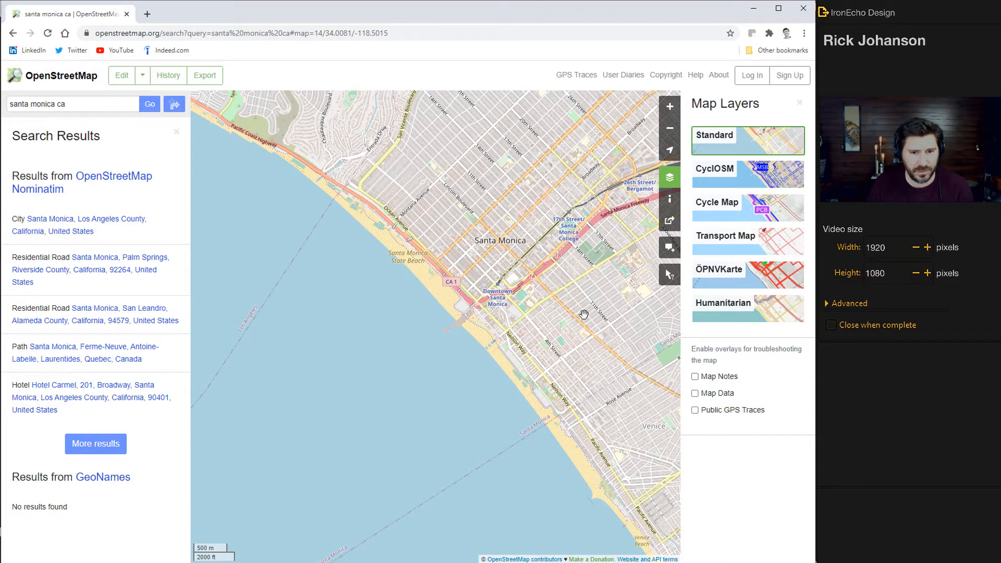
left_click_drag(565, 320, 521, 325)
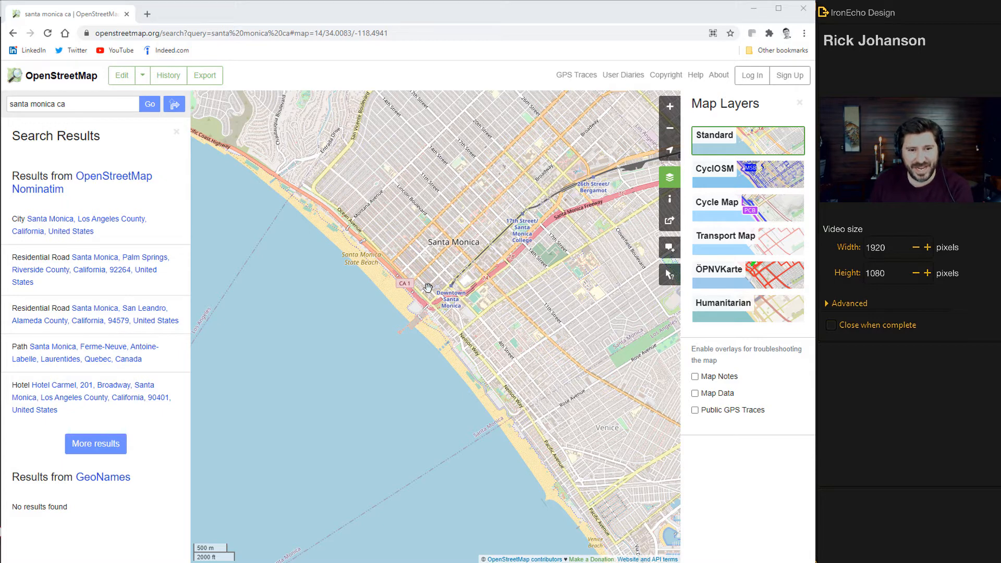
Open the map's sharing options, enable custom dimensions for the image, and set its format to SVG.
left_click(670, 221)
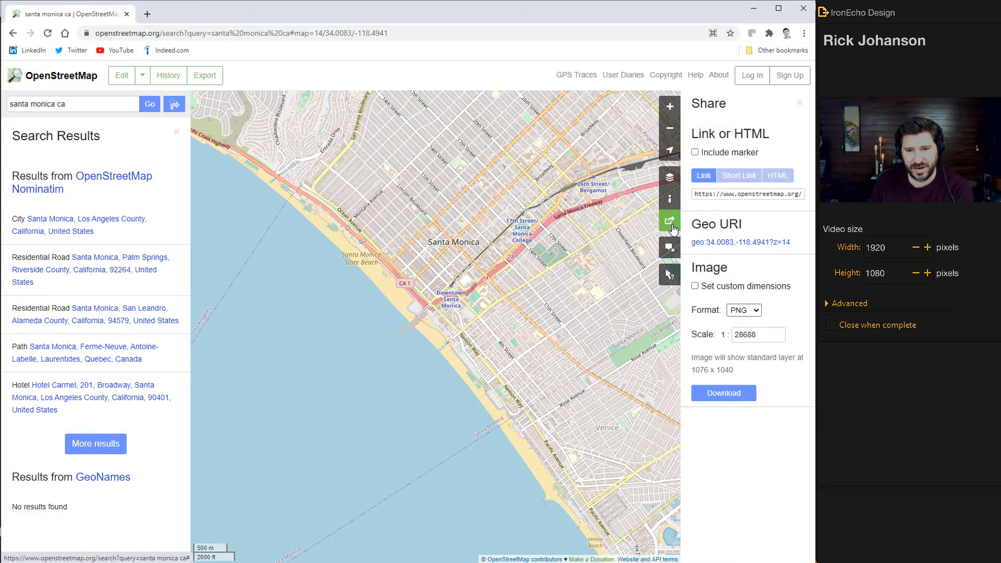
left_click(695, 287)
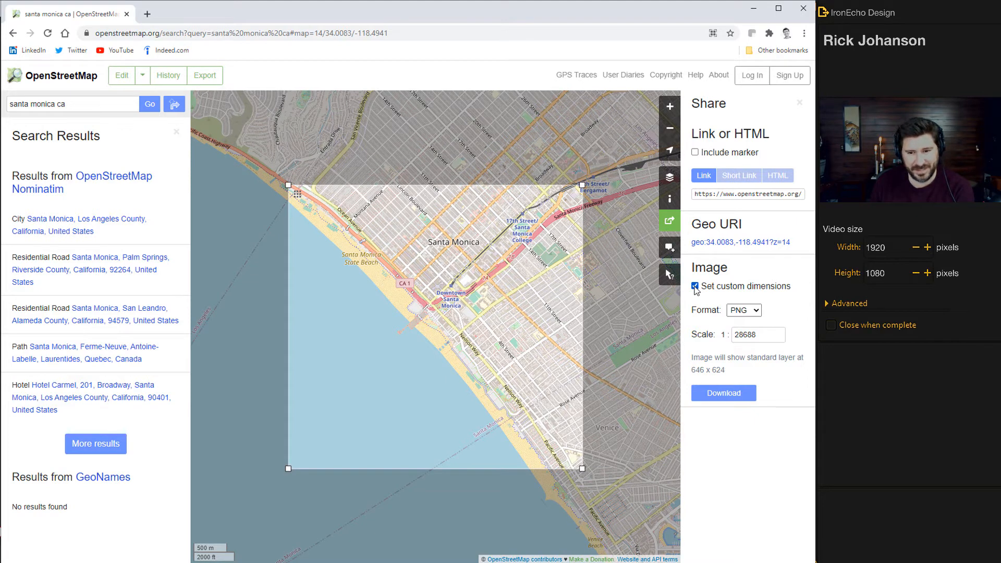
left_click(744, 311)
left_click(746, 332)
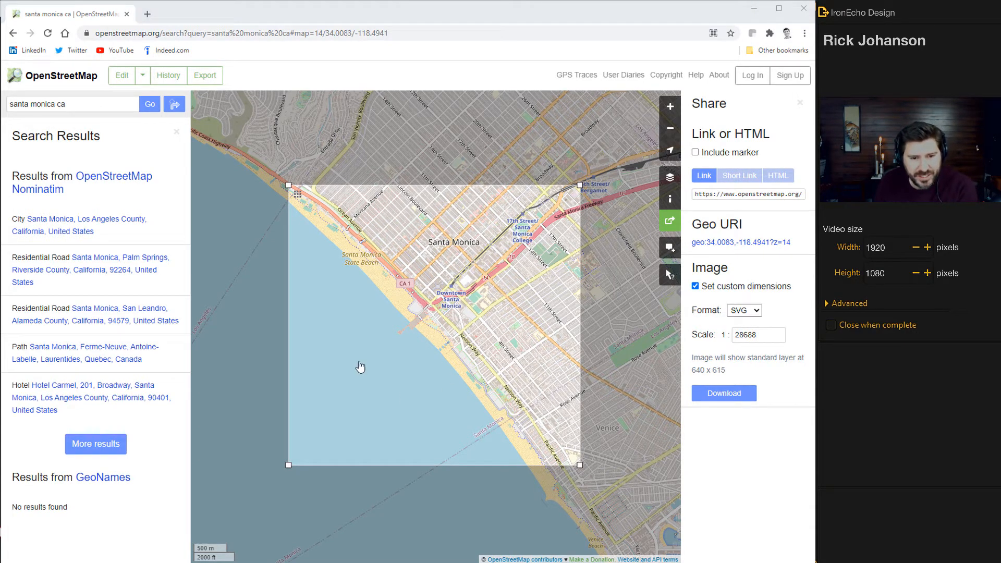
Shrink and reposition the export area to about 476 × 414 around downtown Santa Monica, the pier and the adjoining coast.
left_click_drag(580, 465, 565, 421)
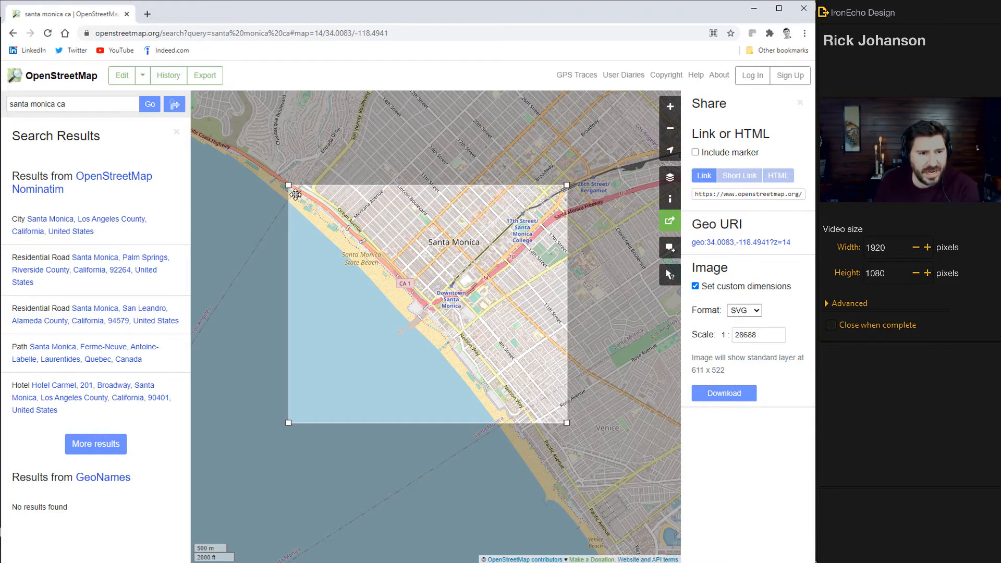
left_click_drag(305, 195, 322, 182)
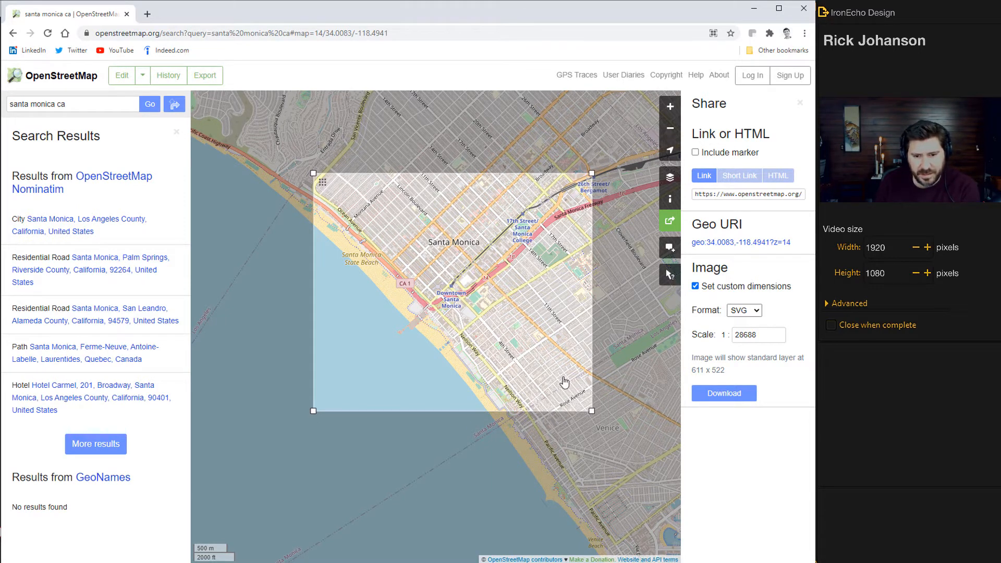
left_click_drag(591, 410, 529, 360)
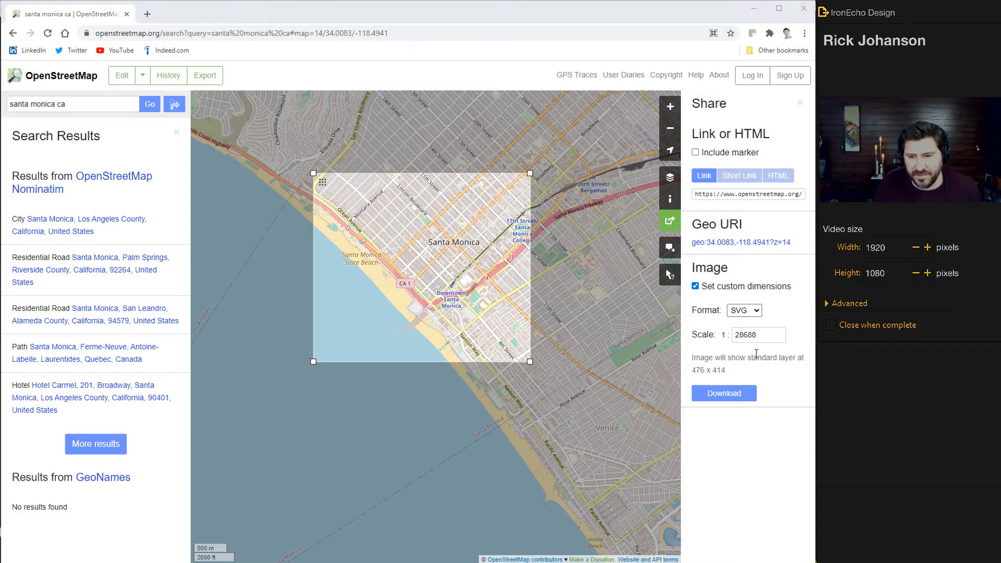
Set the image scale to 1:6400 and download the selected map area.
left_click_drag(766, 336, 730, 335)
type("6400")
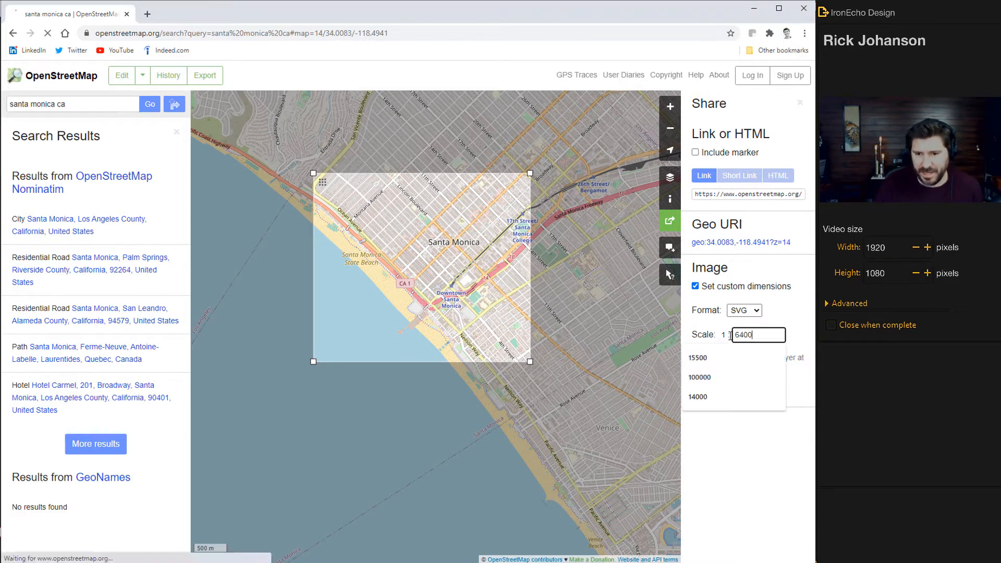
left_click(790, 321)
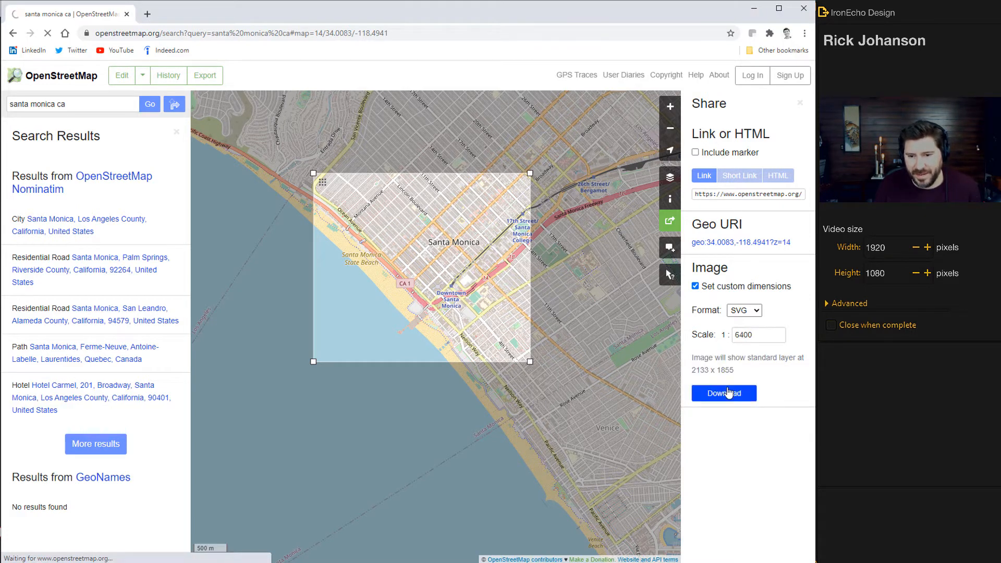
left_click(728, 390)
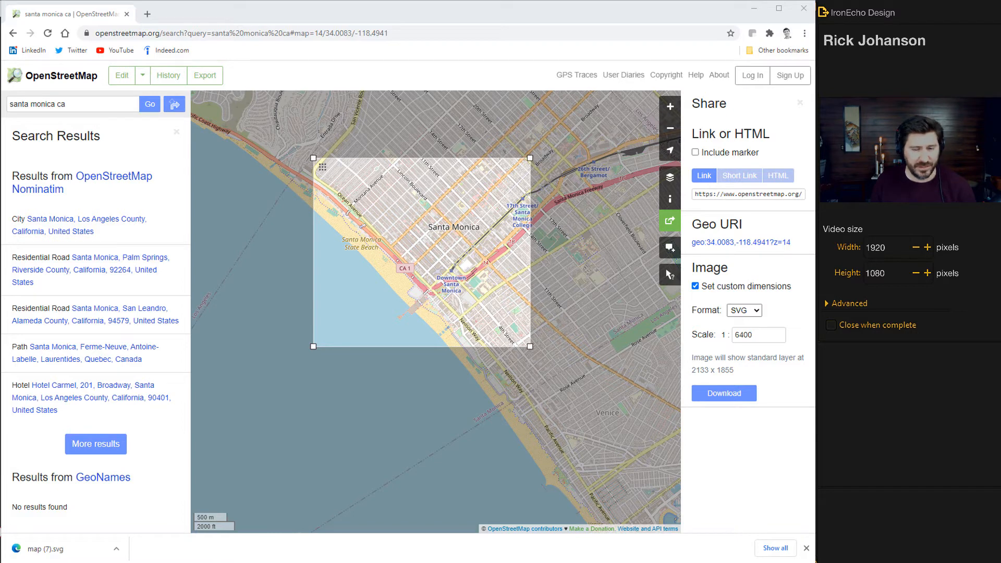
Switch to Inkscape and import the downloaded map (7).svg as editable objects, with image rendering mode Blocky (optimizeSpeed).
mouse_move(173, 562)
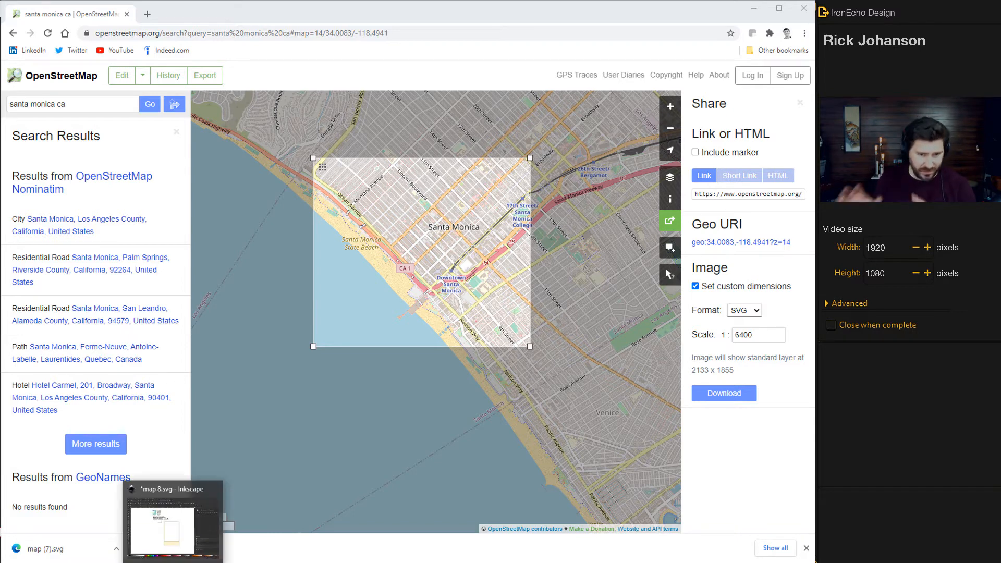
left_click(173, 562)
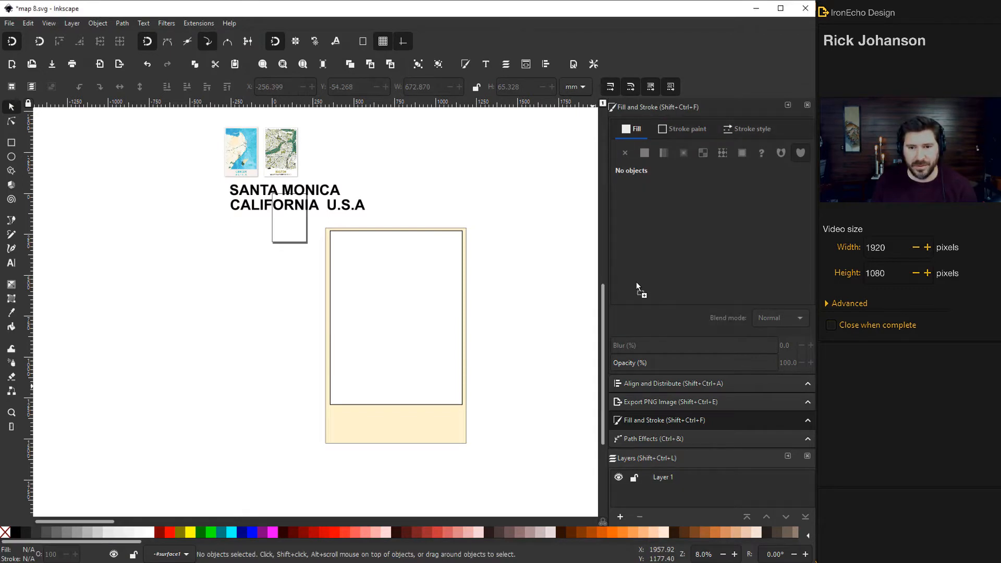
left_click_drag(447, 164, 447, 170)
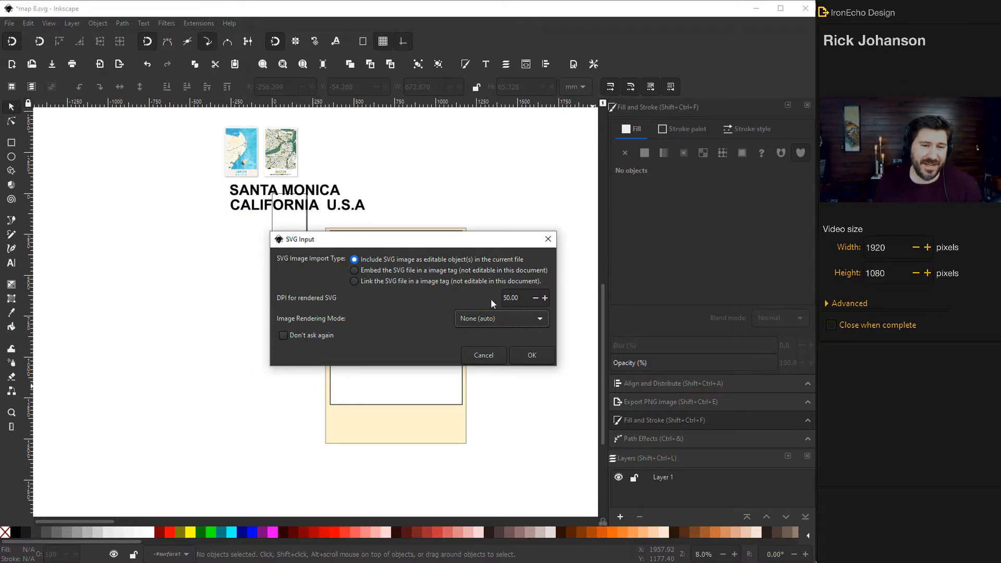
left_click(476, 319)
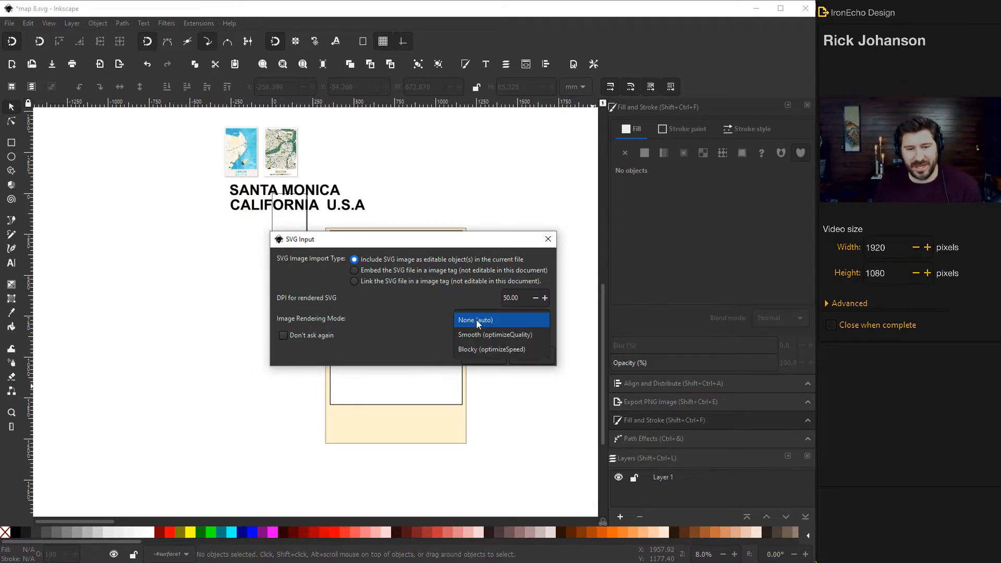
left_click(473, 349)
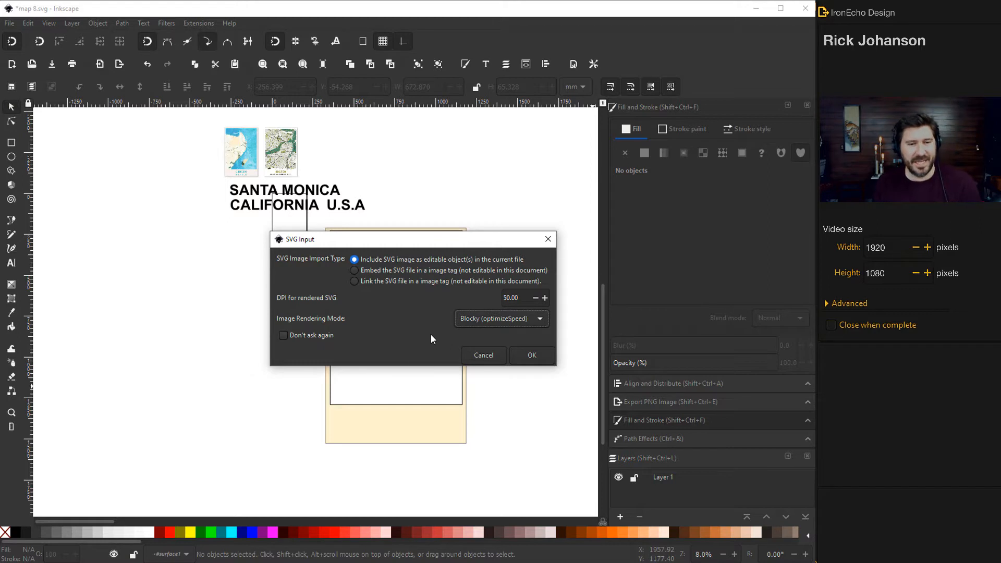
left_click(530, 355)
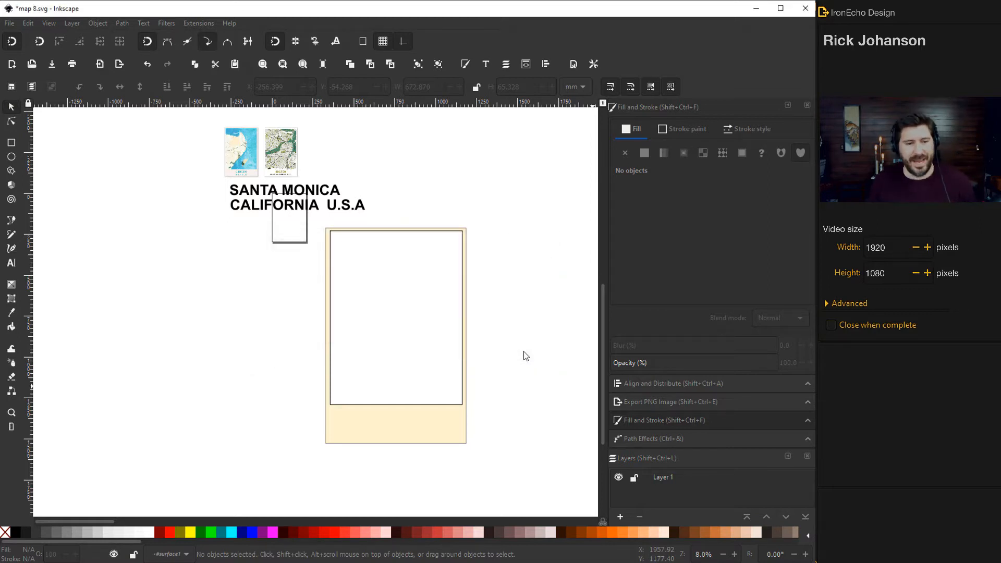
scroll(382, 315, "up", 5)
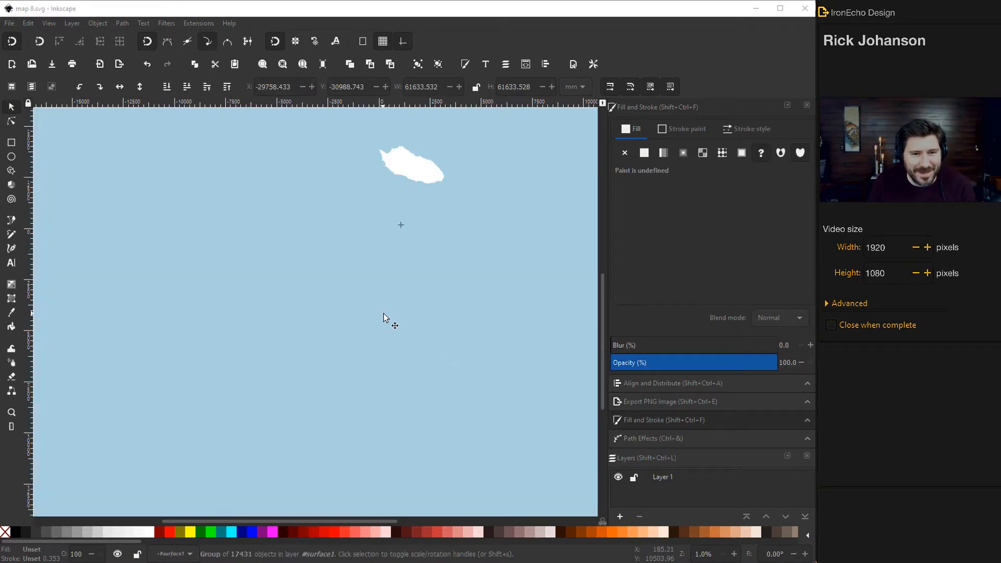
Locate the detailed Santa Monica street area within the imported map and examine the pier and downtown up close.
scroll(420, 283, "up", 2)
scroll(424, 314, "up", 1, "ctrl")
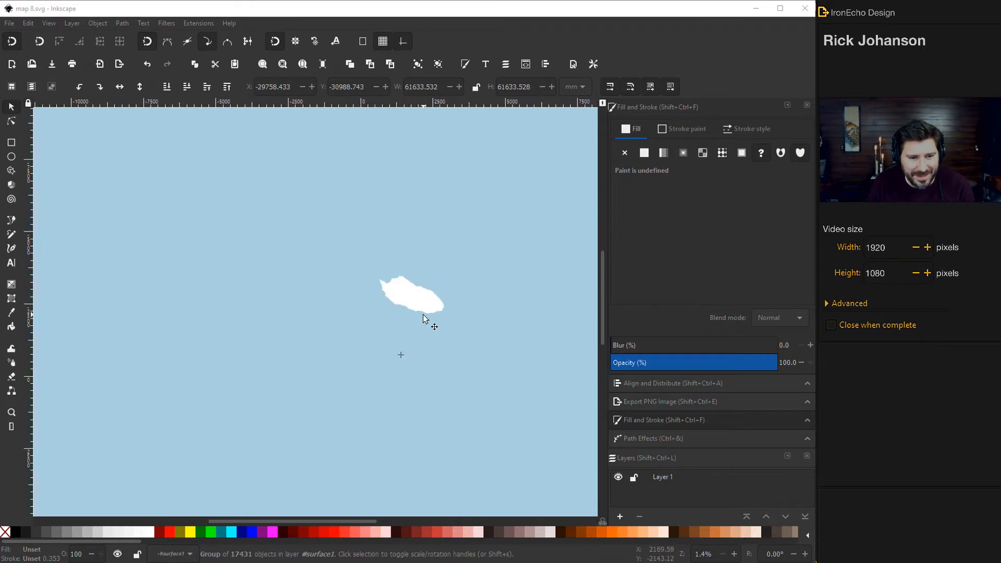
scroll(433, 337, "down", 1)
scroll(466, 322, "down", 1, "ctrl")
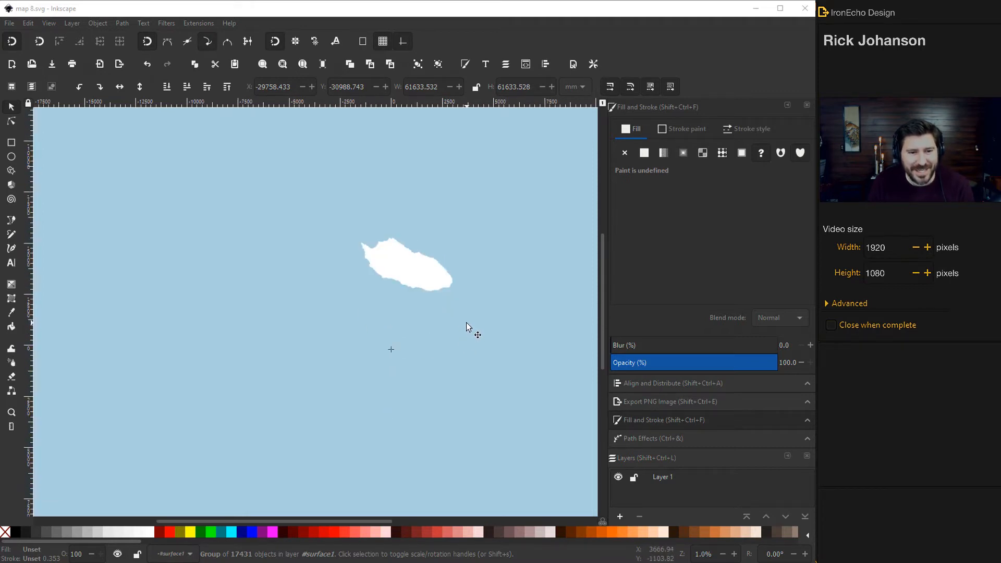
left_click_drag(184, 522, 271, 507)
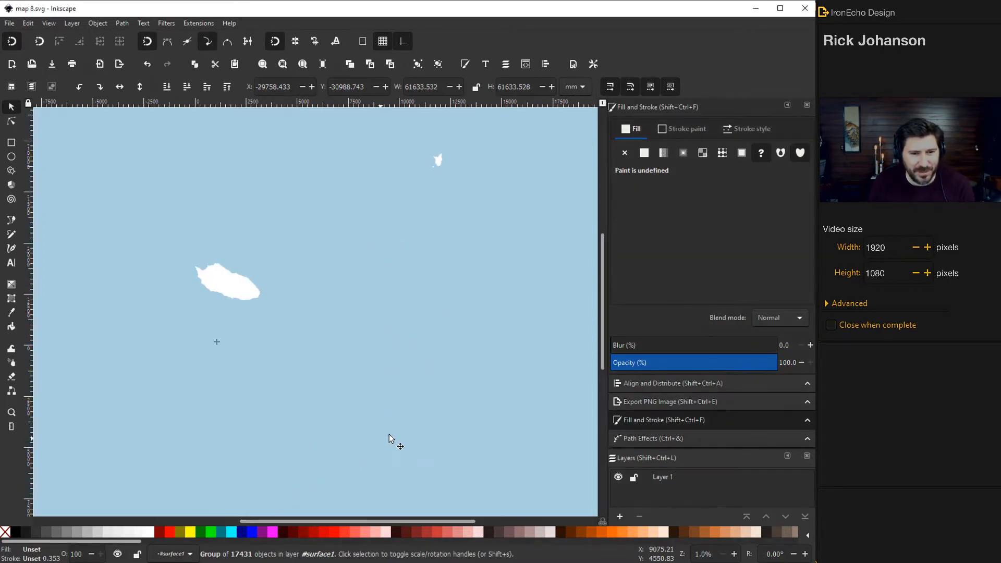
left_click_drag(332, 522, 393, 521)
scroll(432, 462, "up", 5)
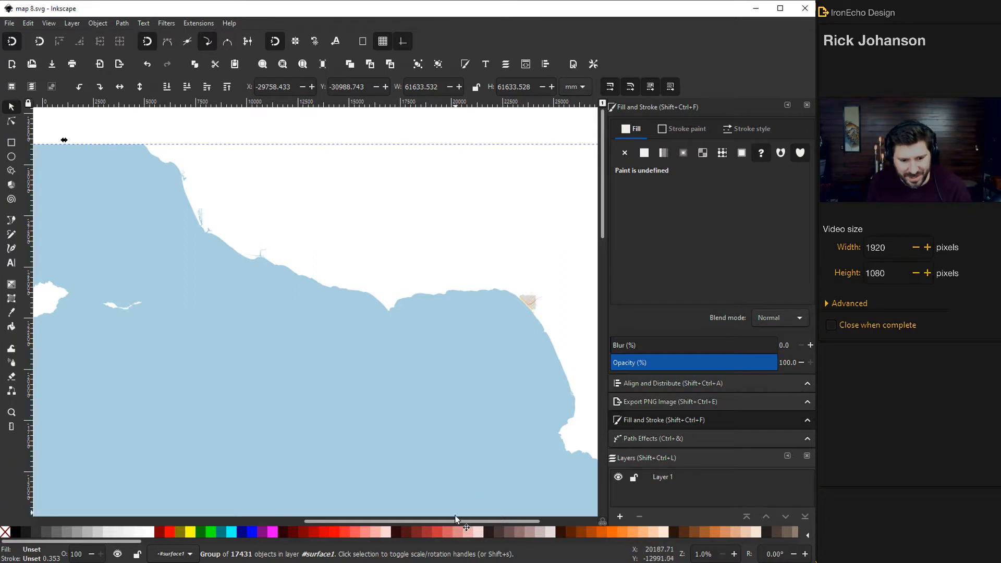
left_click_drag(464, 521, 464, 521)
scroll(458, 313, "up", 4)
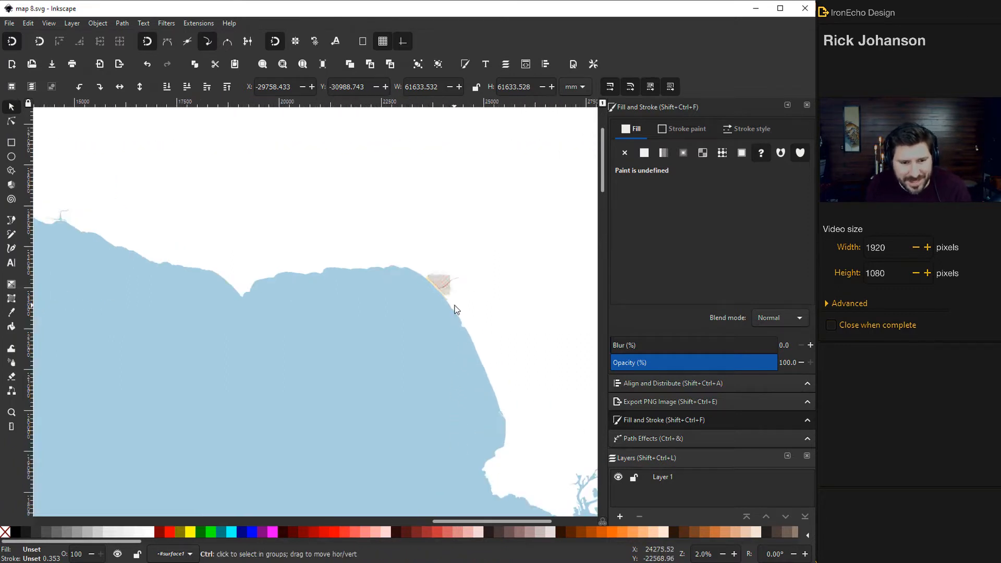
scroll(433, 264, "up", 4)
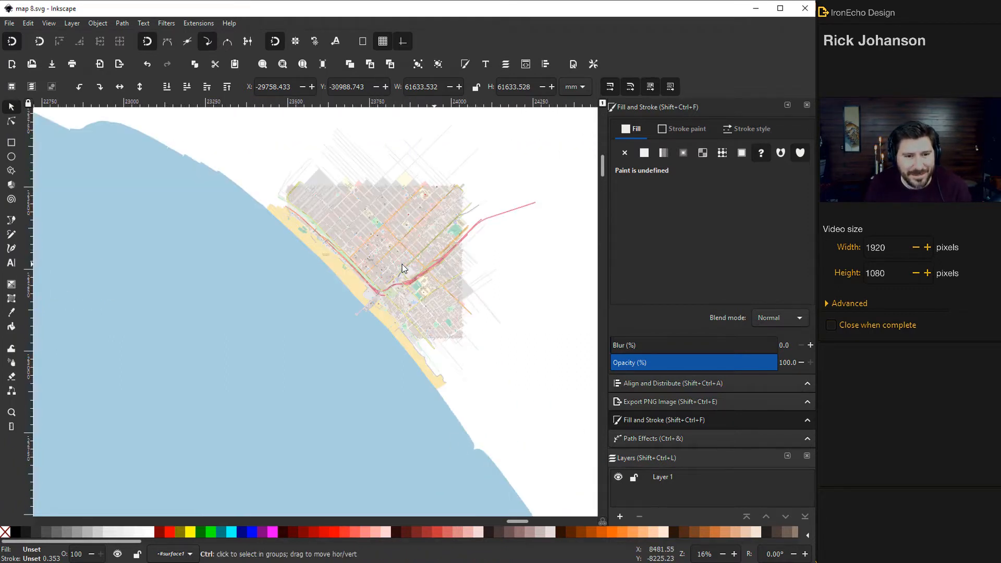
scroll(355, 290, "up", 2)
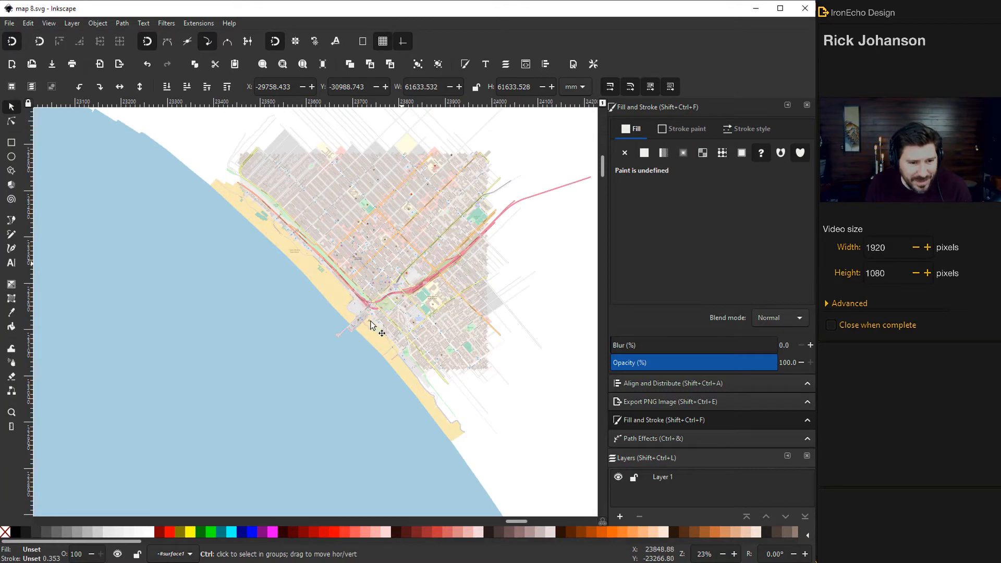
scroll(375, 332, "up", 2)
scroll(386, 343, "up", 1)
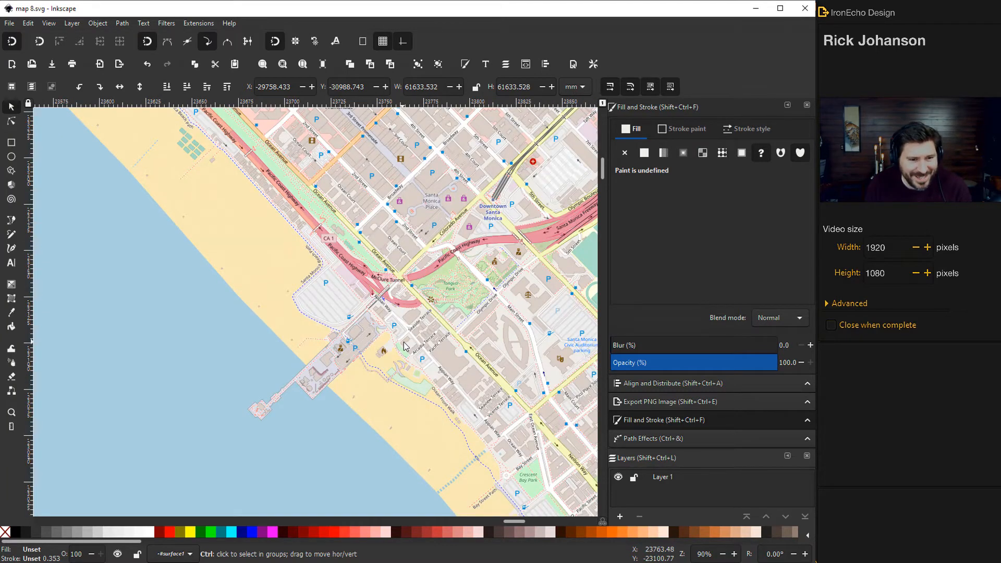
scroll(404, 346, "up", 1)
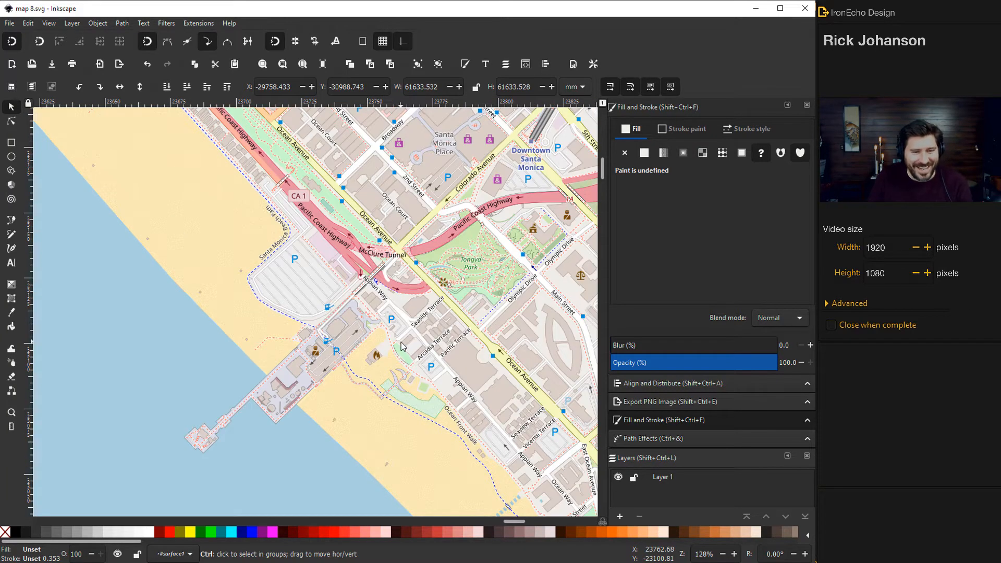
Ungroup the imported map and delete the large blue ocean shape off the coast.
scroll(401, 343, "up", 1)
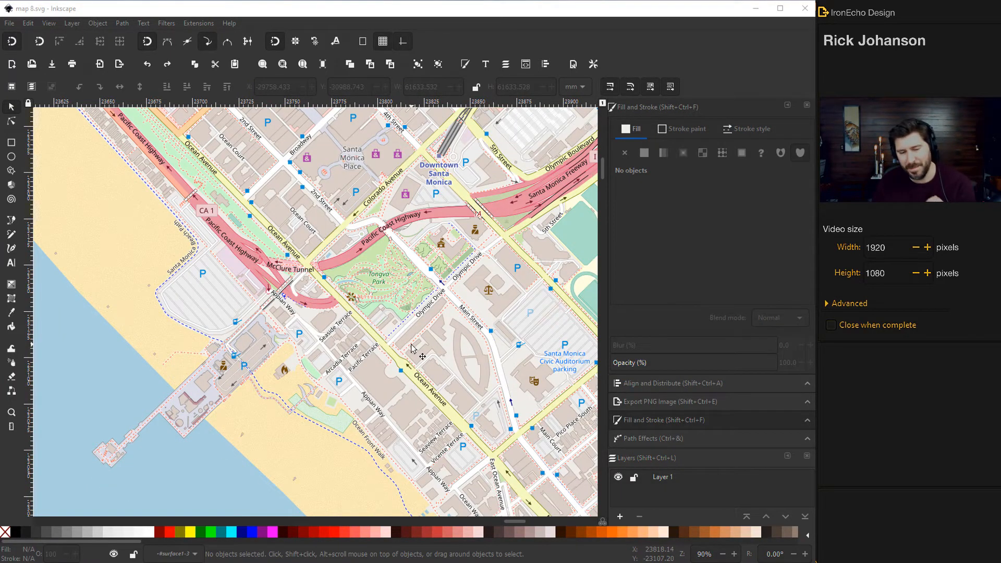
scroll(253, 364, "down", 1)
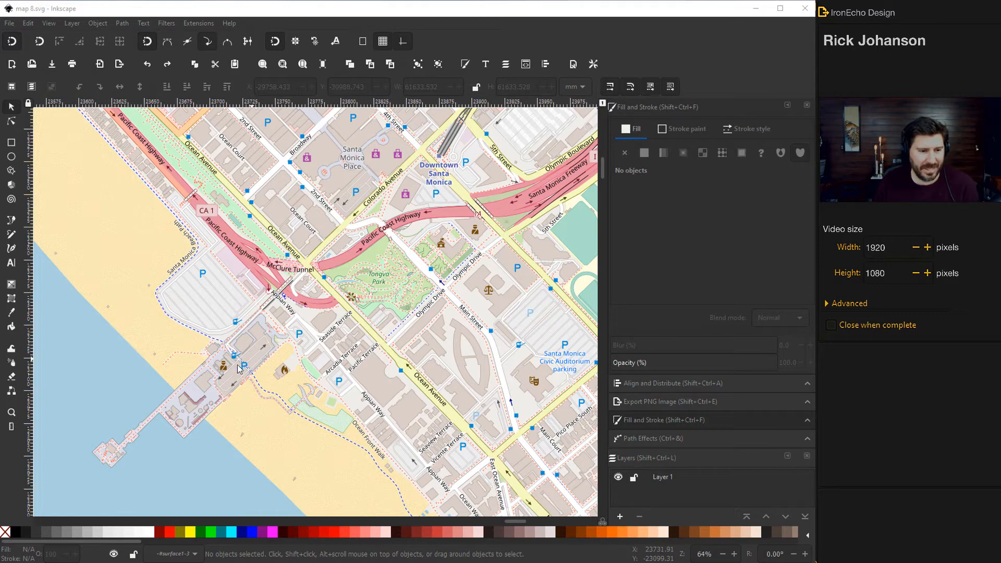
scroll(233, 368, "down", 1)
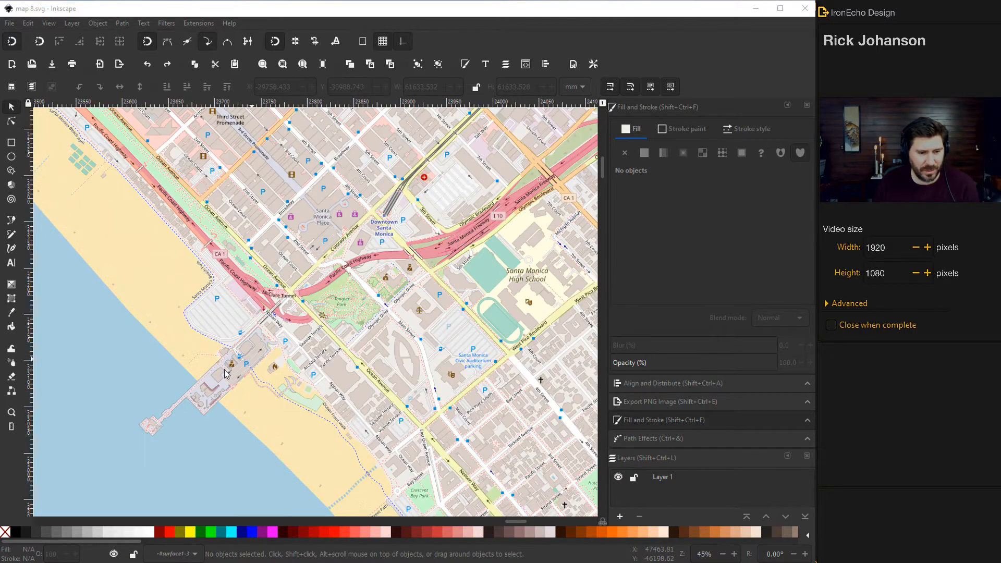
scroll(227, 369, "down", 1)
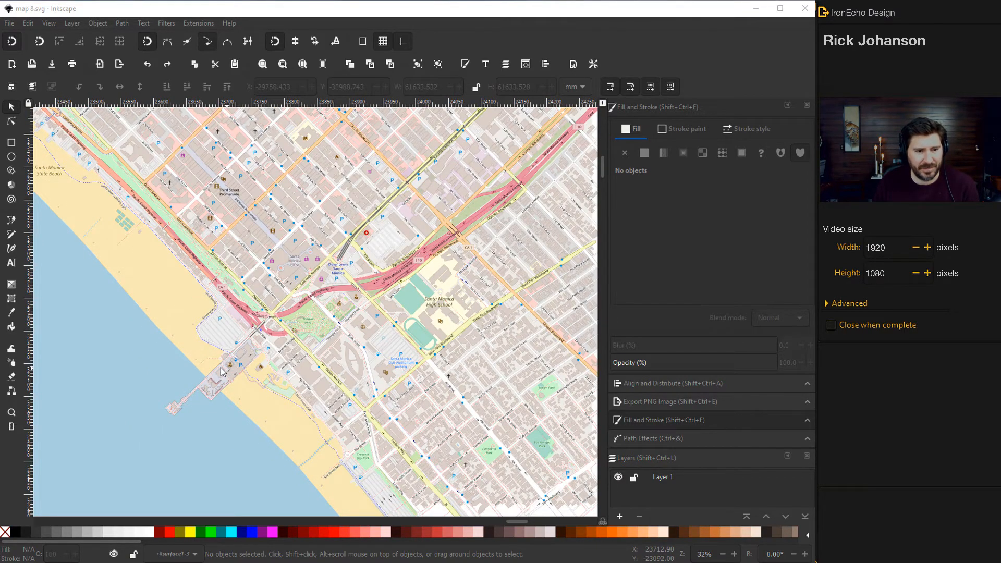
scroll(222, 372, "down", 1)
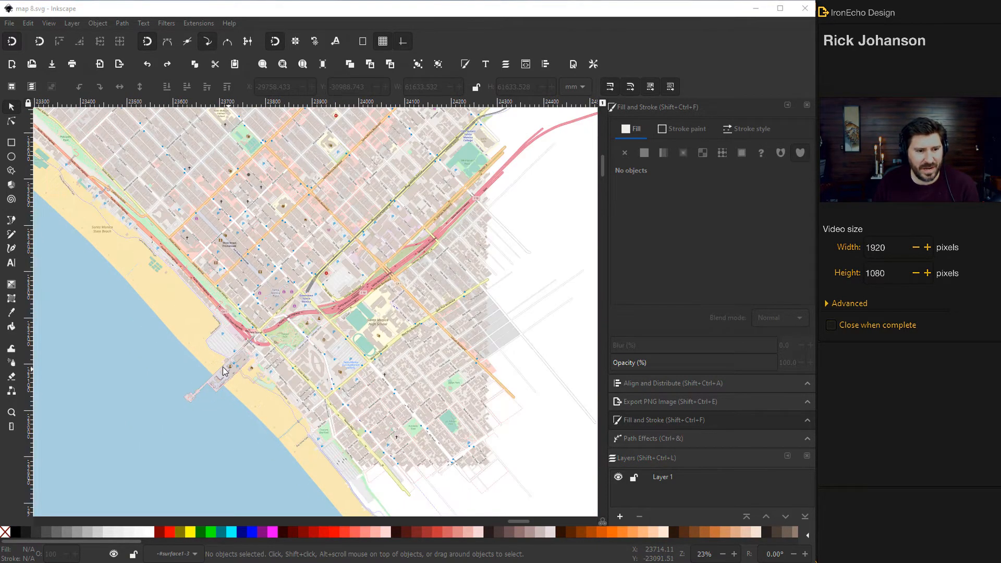
left_click(165, 450)
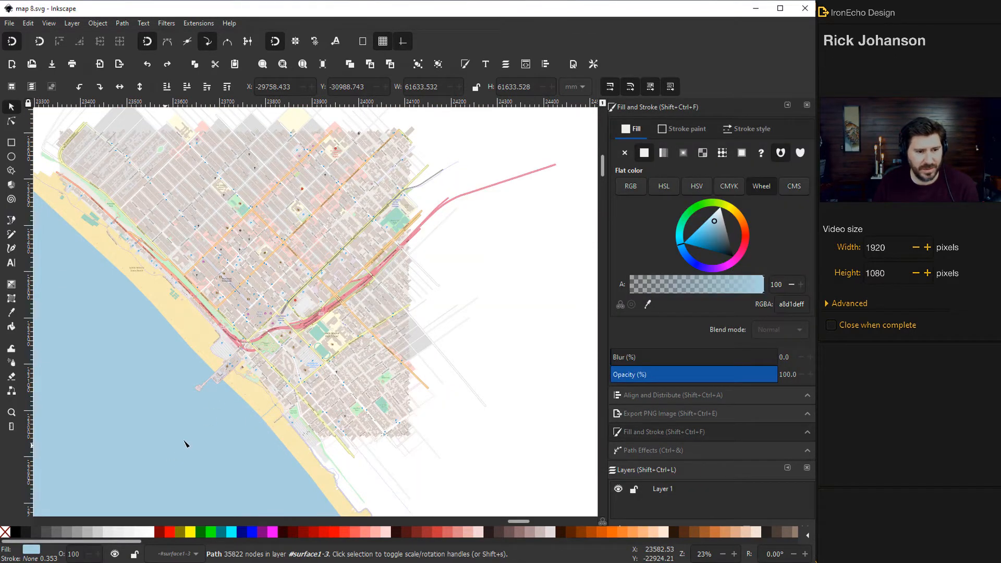
key("n")
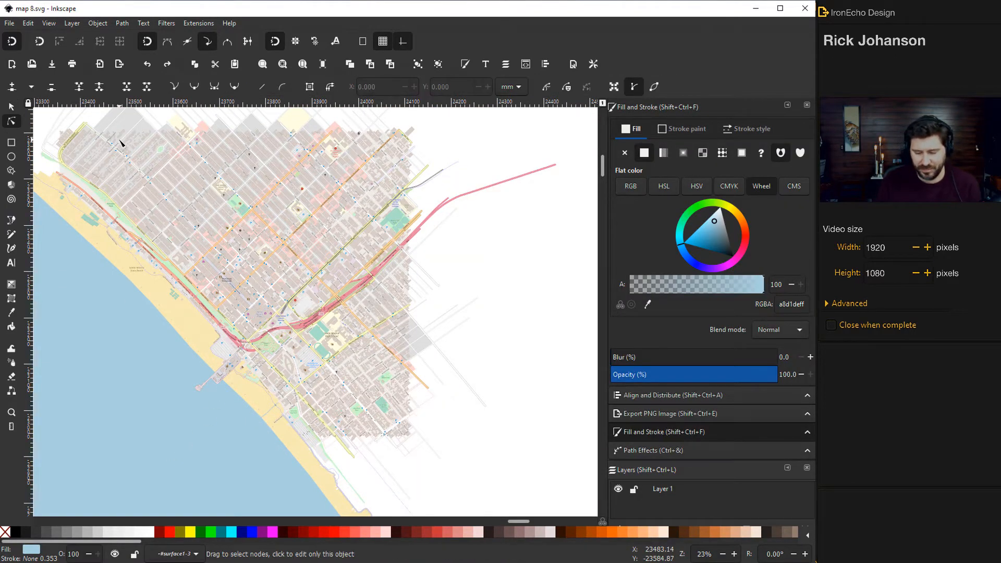
key("Delete")
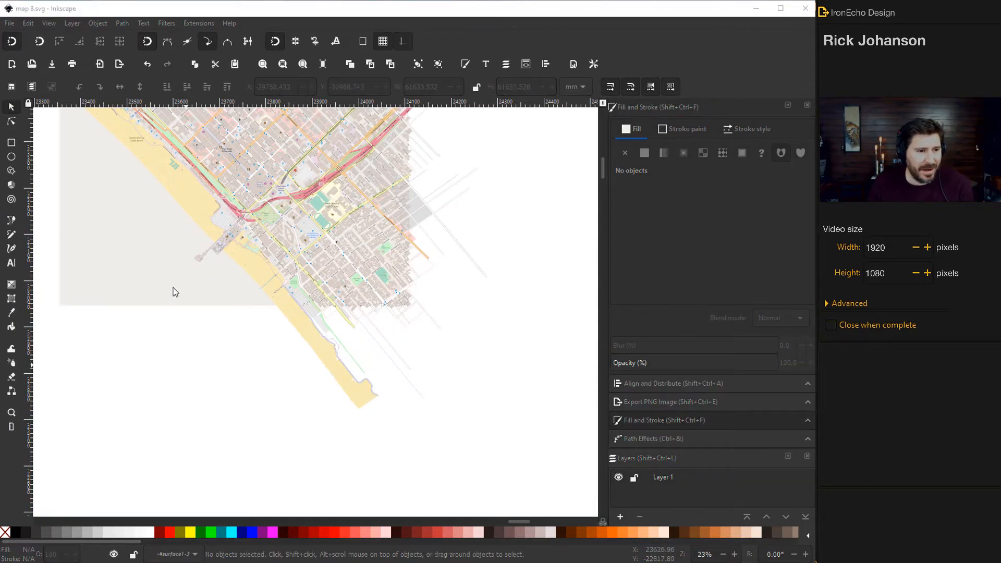
Delete the light gray background rectangle behind the street map.
left_click(137, 257)
left_click_drag(138, 257, 137, 281)
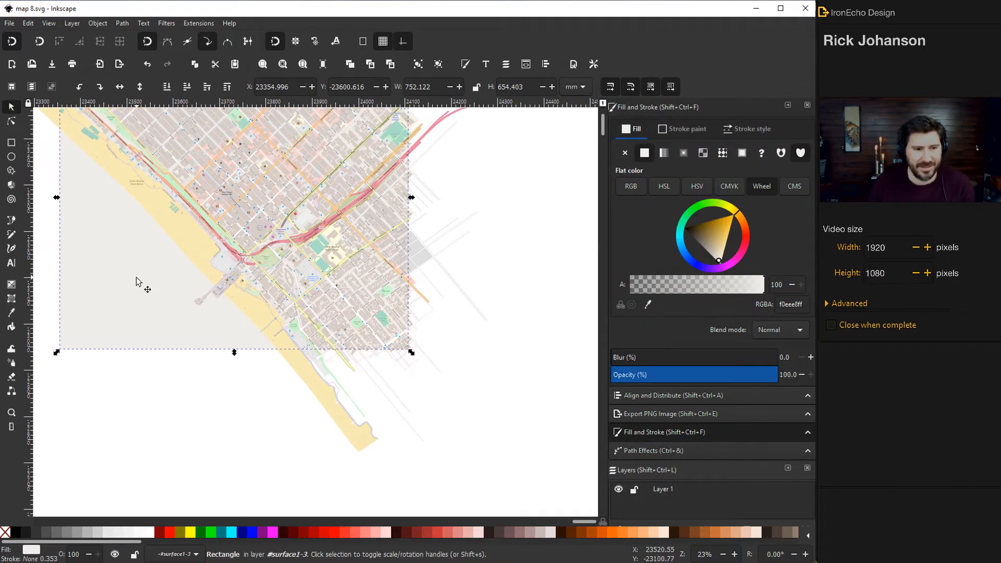
key("Delete")
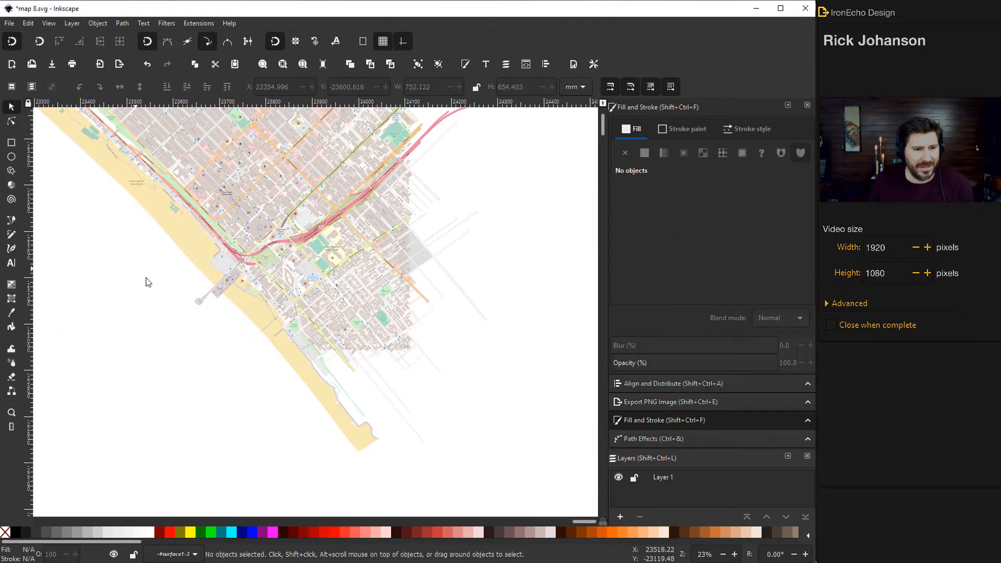
Check a single small symbol in the street grid as a separate object, and clear the selection.
scroll(162, 293, "up", 1)
scroll(166, 293, "down", 2)
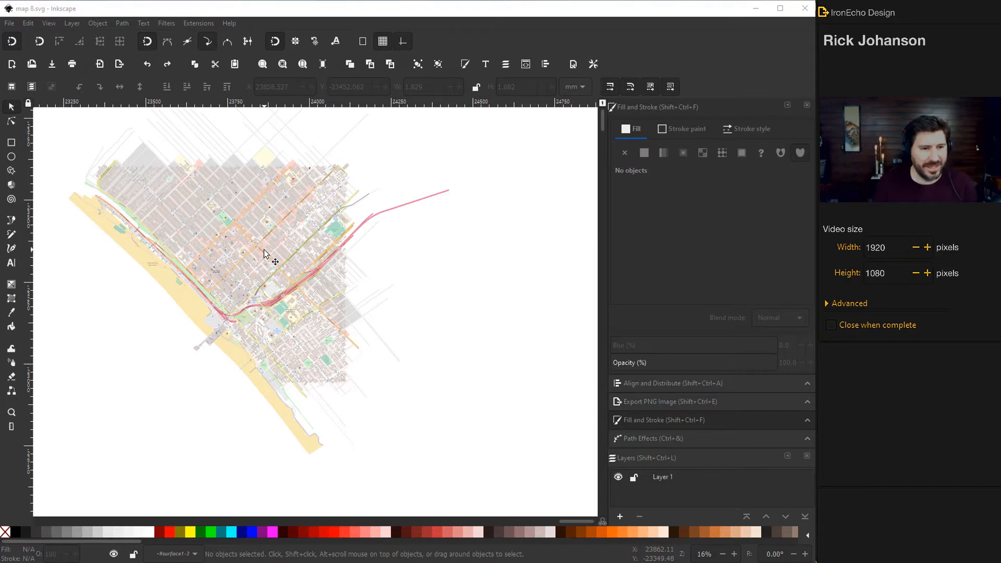
left_click(261, 219)
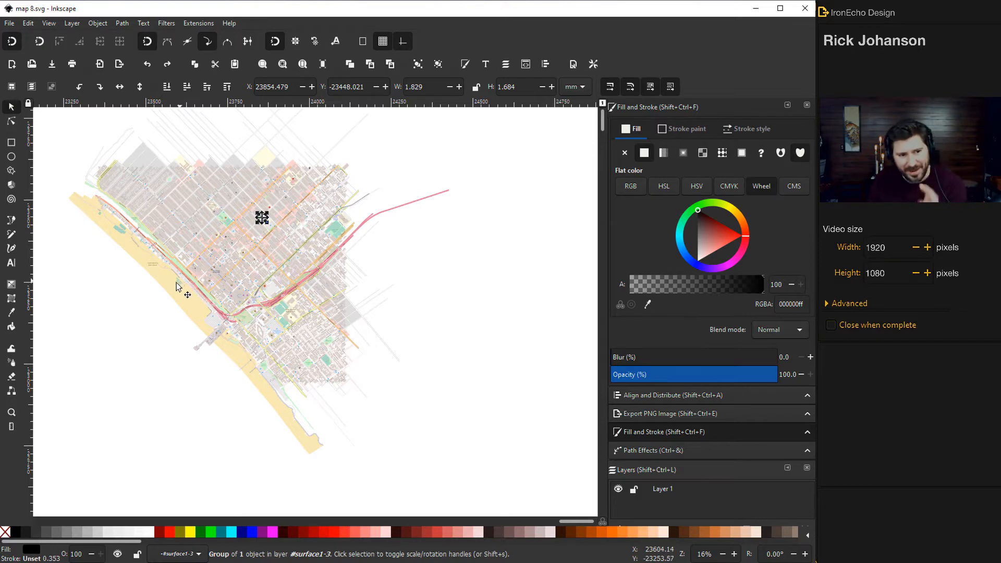
left_click(145, 319)
Select the entire map, rotate it until the coastline runs vertically and the pier horizontally, and save the file.
scroll(154, 307, "down", 1)
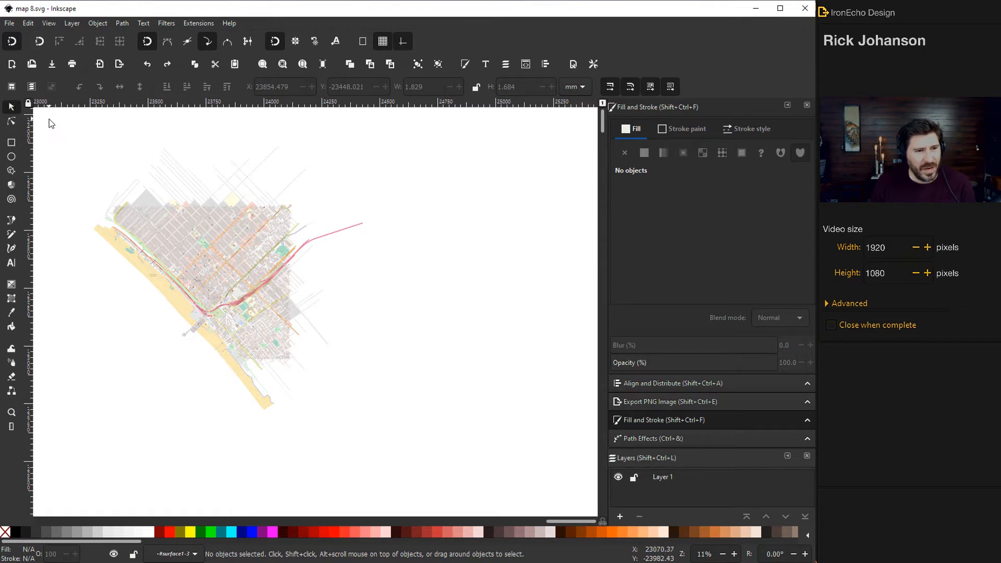
left_click_drag(51, 120, 409, 453)
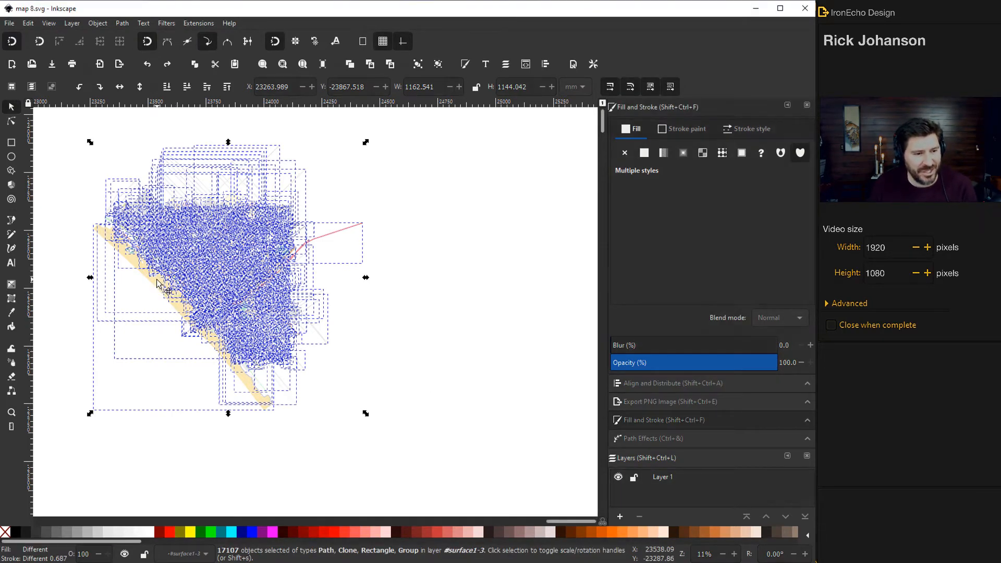
left_click(232, 262)
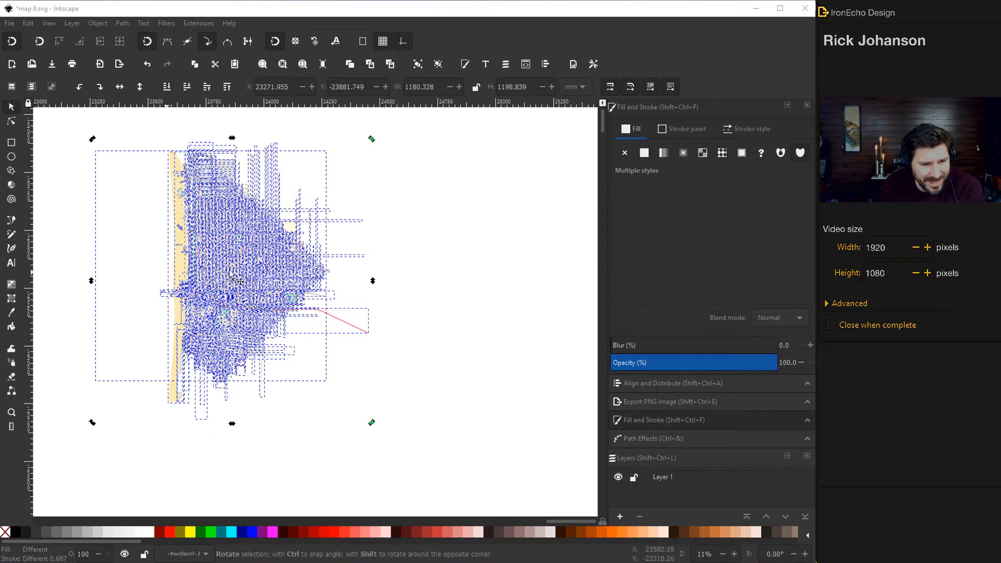
left_click(542, 188)
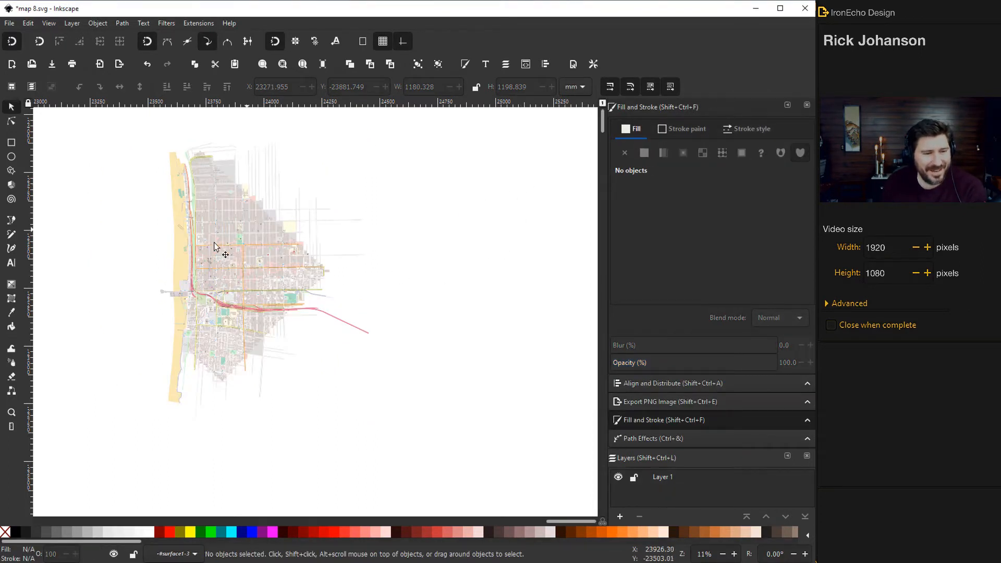
key("ctrl+s")
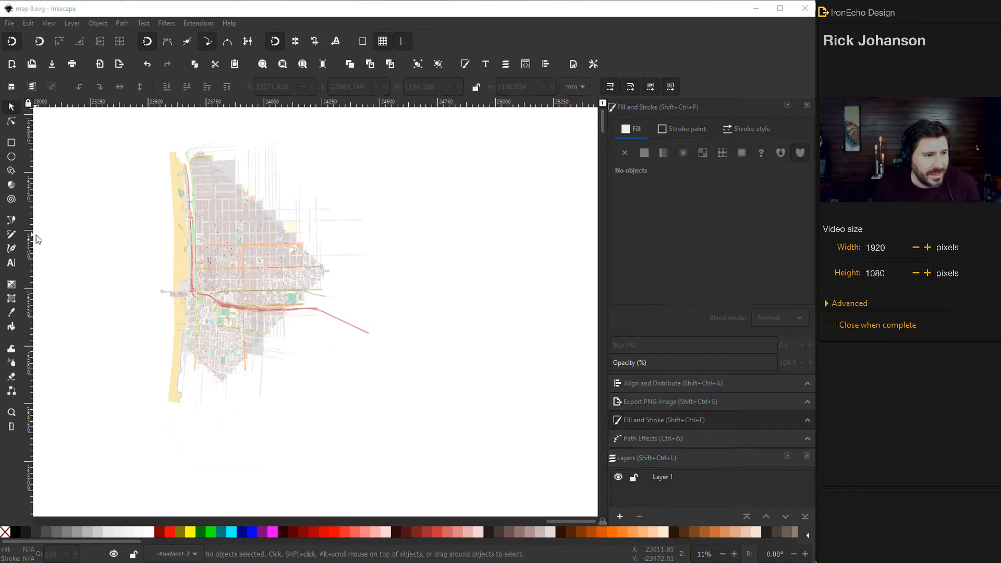
Select every object with the same fill color as a blue parking symbol and delete all those blue markers.
scroll(205, 251, "up", 1)
scroll(201, 256, "up", 1)
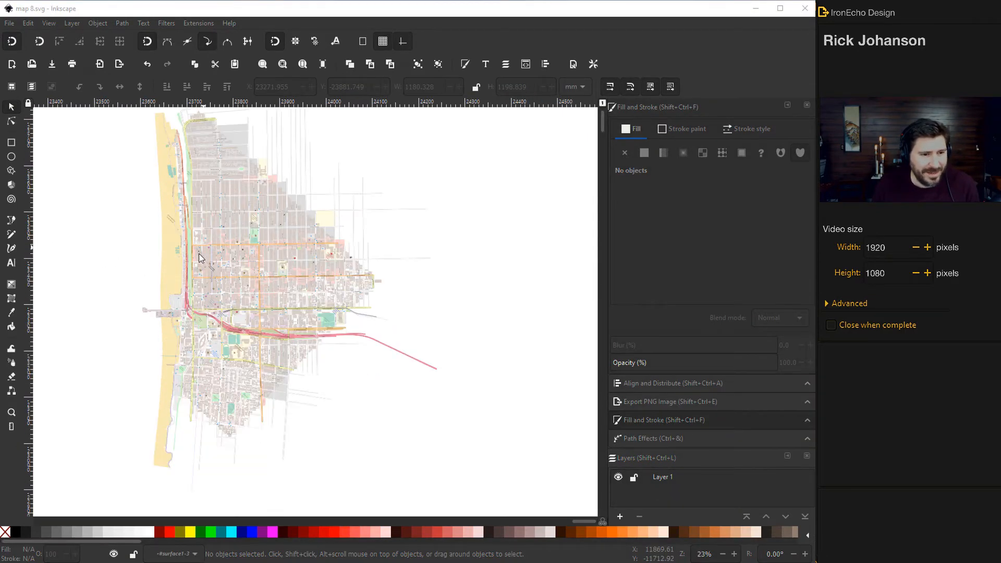
scroll(223, 263, "up", 1)
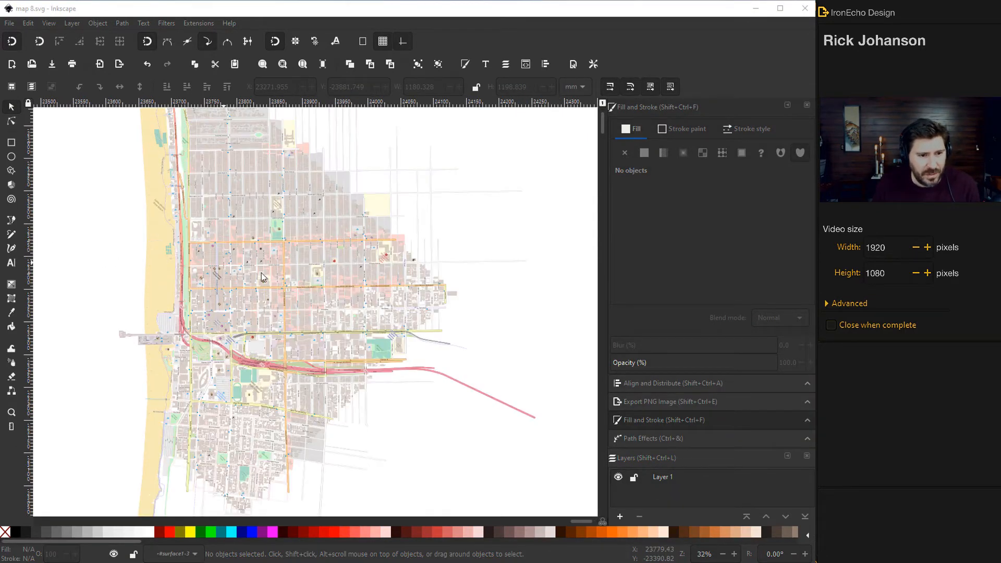
scroll(263, 276, "up", 1)
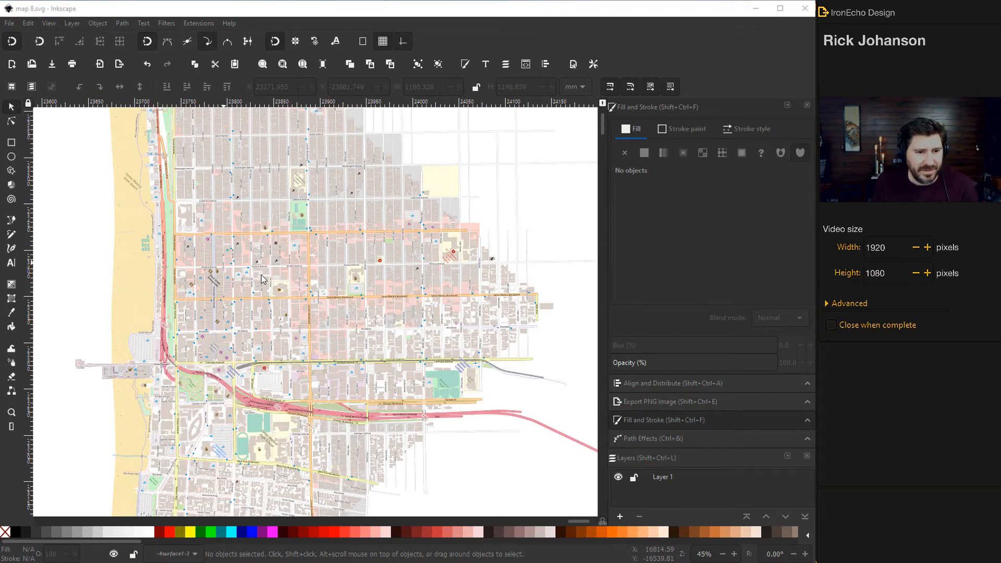
scroll(214, 259, "up", 1)
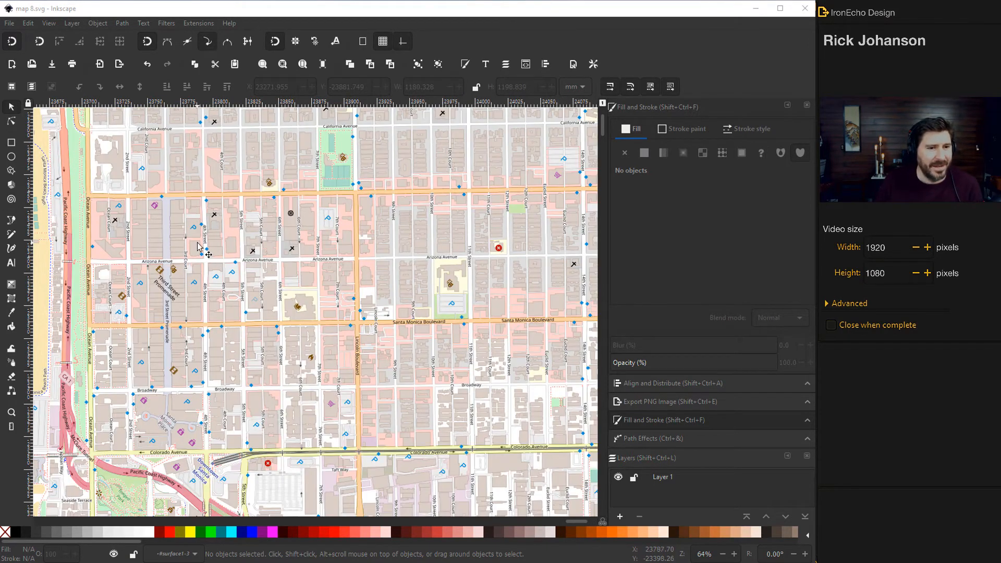
left_click(238, 275)
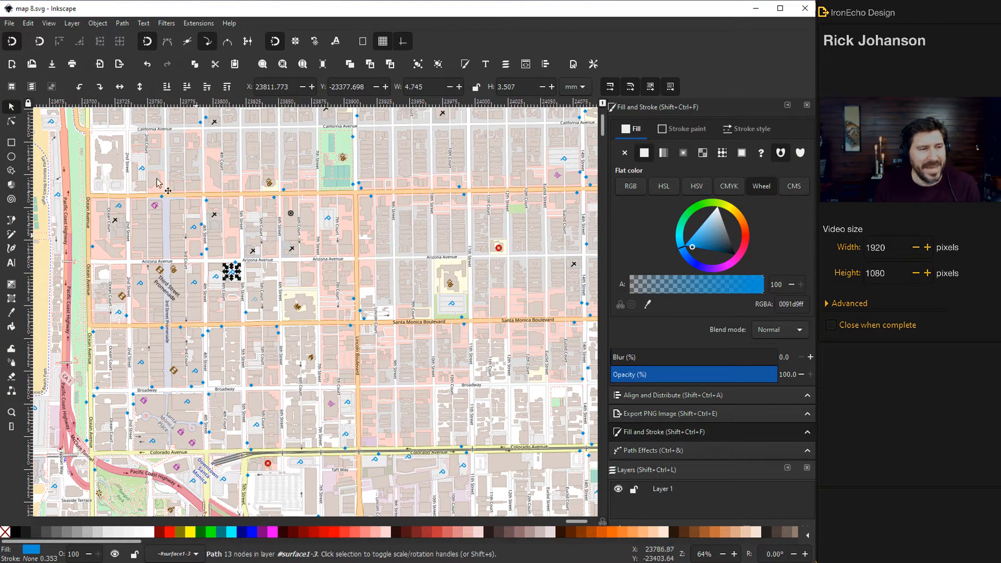
left_click(28, 24)
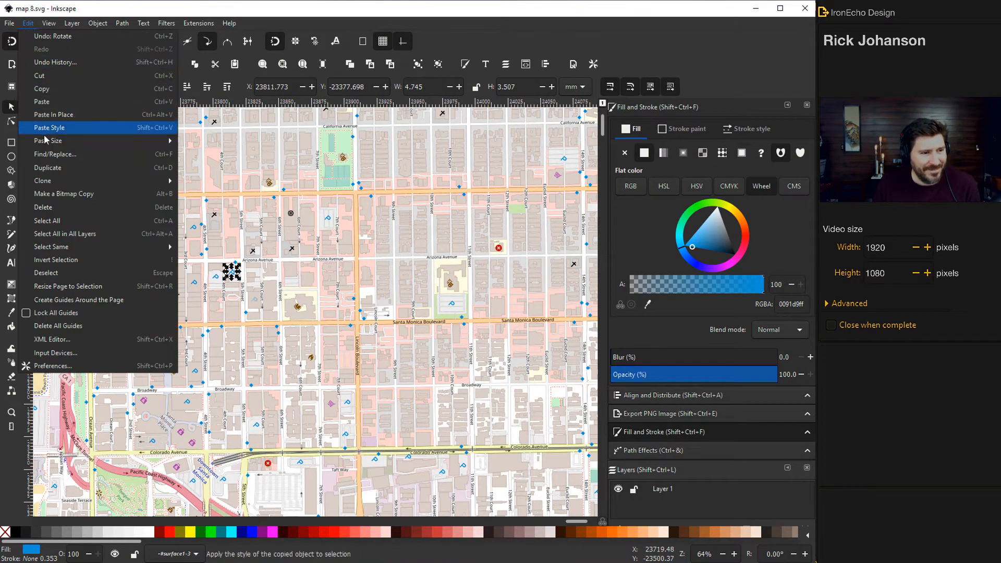
mouse_move(55, 254)
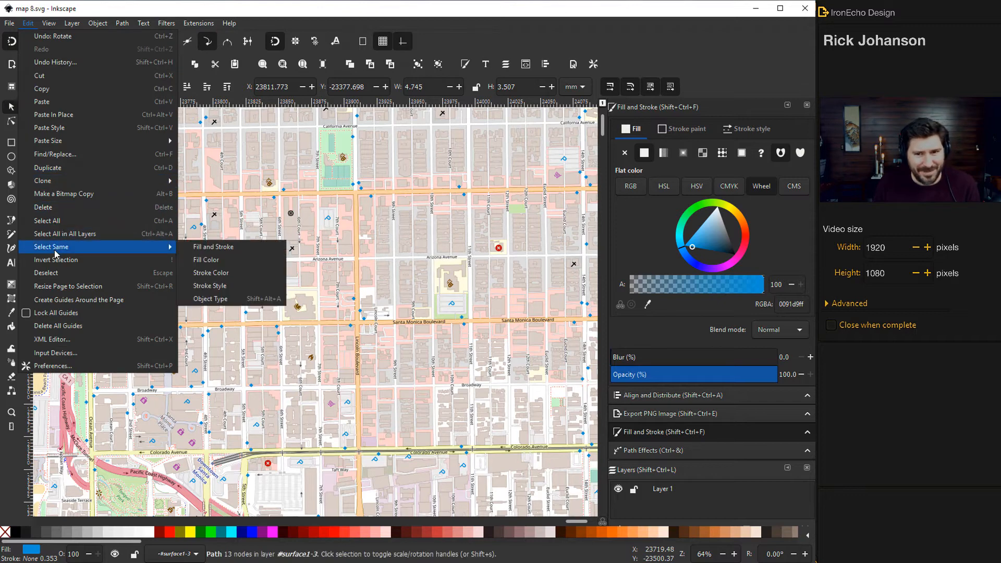
left_click(206, 259)
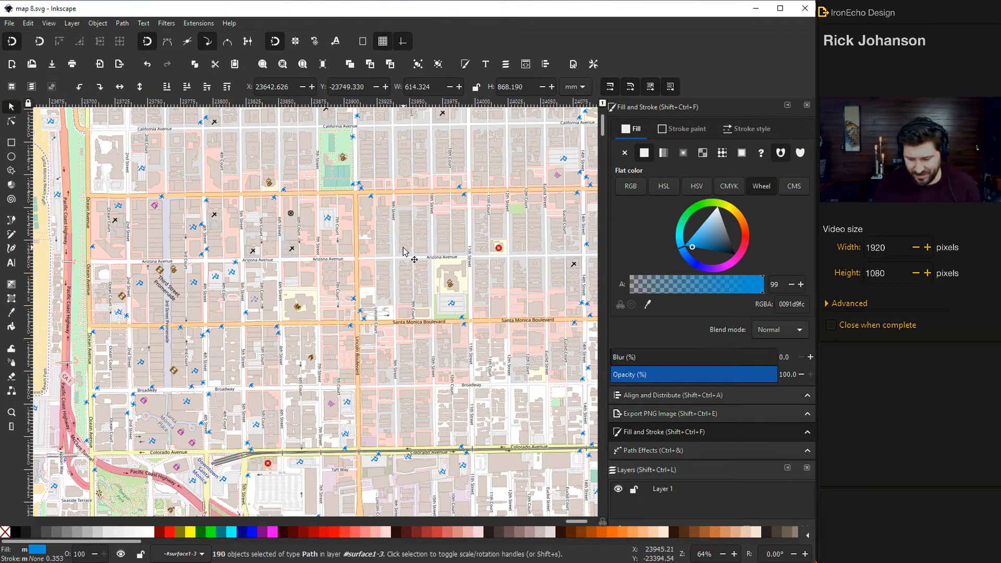
key("Delete")
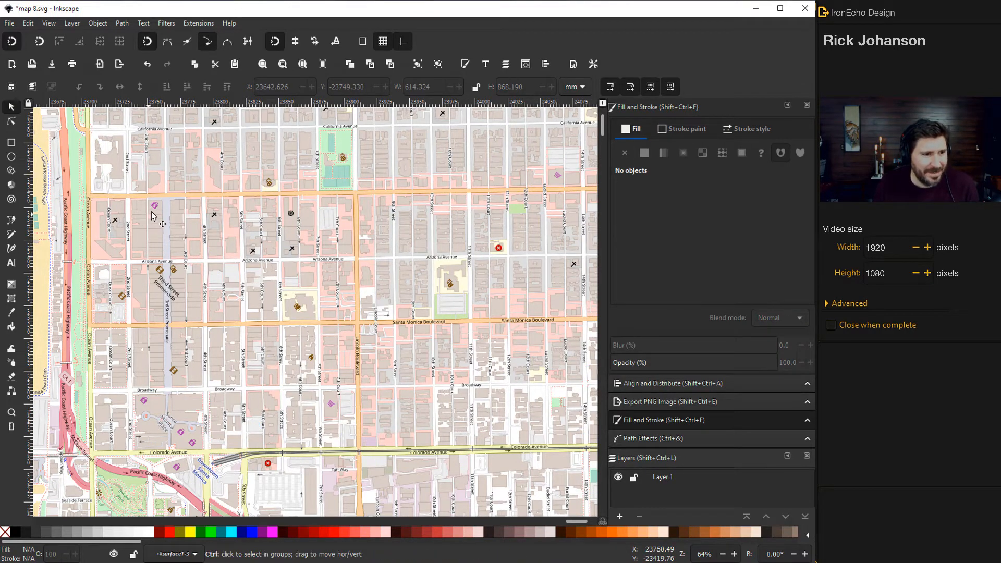
Select every object with the same fill color as a magenta shop symbol and delete all those markers.
scroll(158, 208, "up", 2)
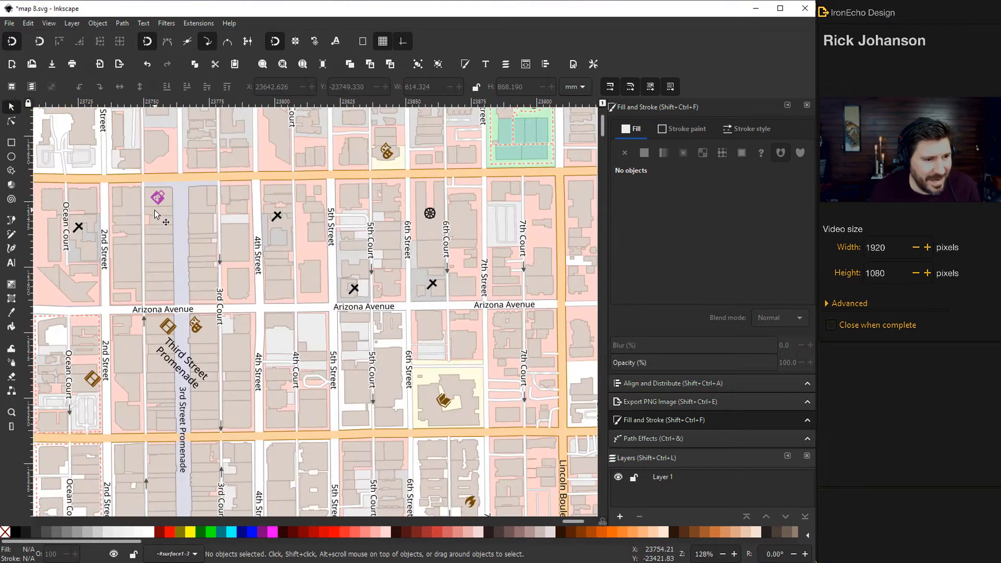
left_click(159, 201)
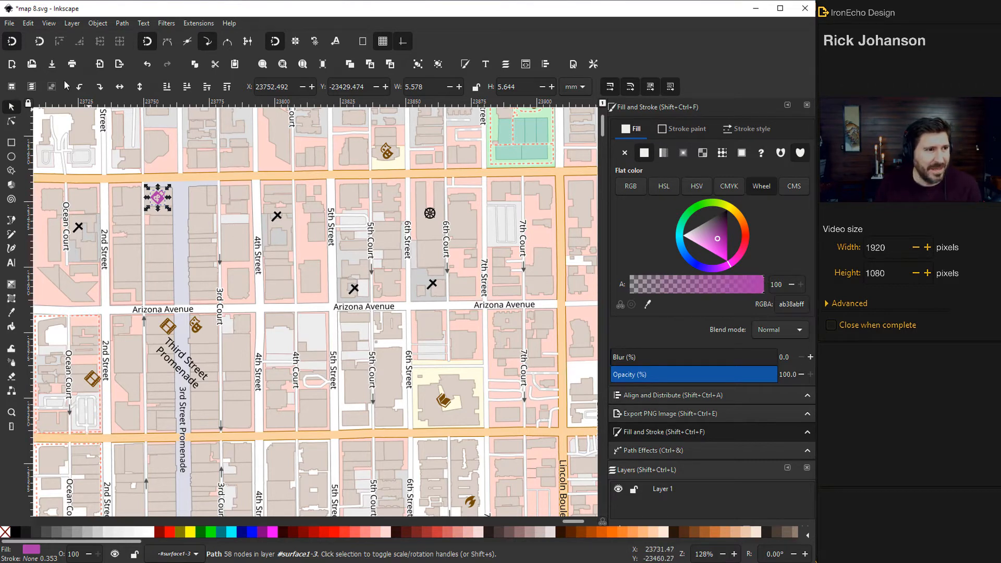
left_click(28, 24)
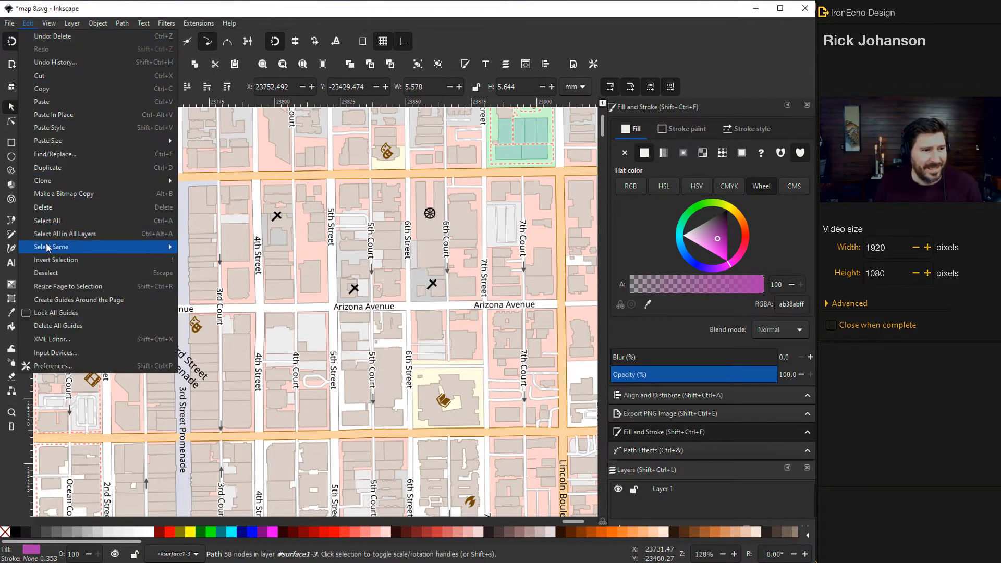
mouse_move(50, 248)
left_click(203, 259)
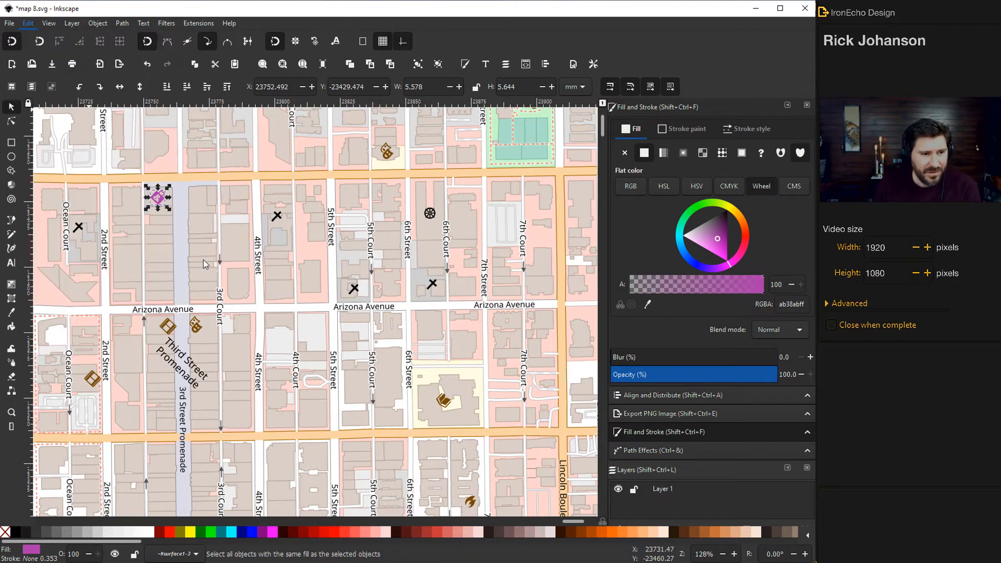
key("Escape")
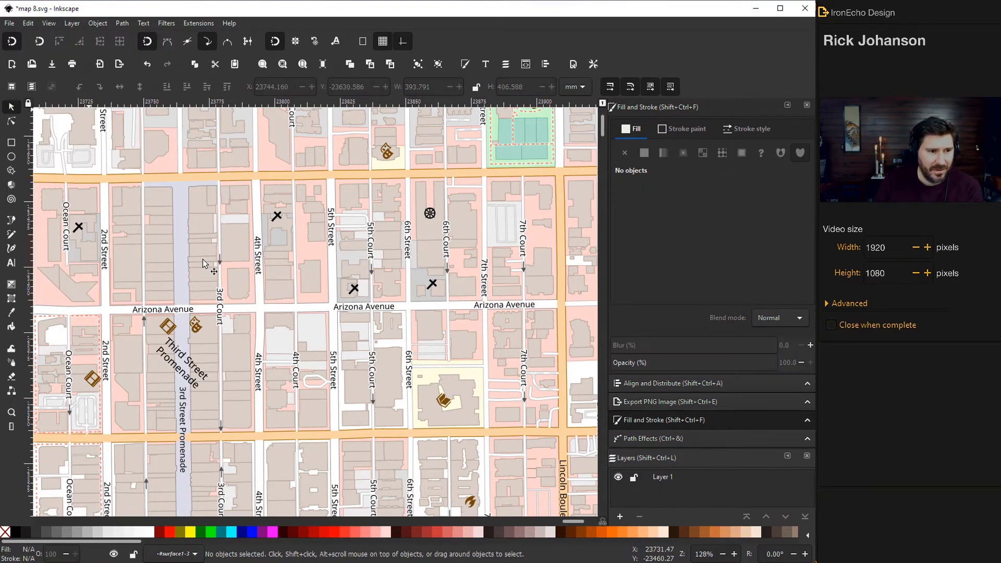
Select every object with the same fill color as a brown amenity symbol and delete all those brown markers.
left_click(390, 156)
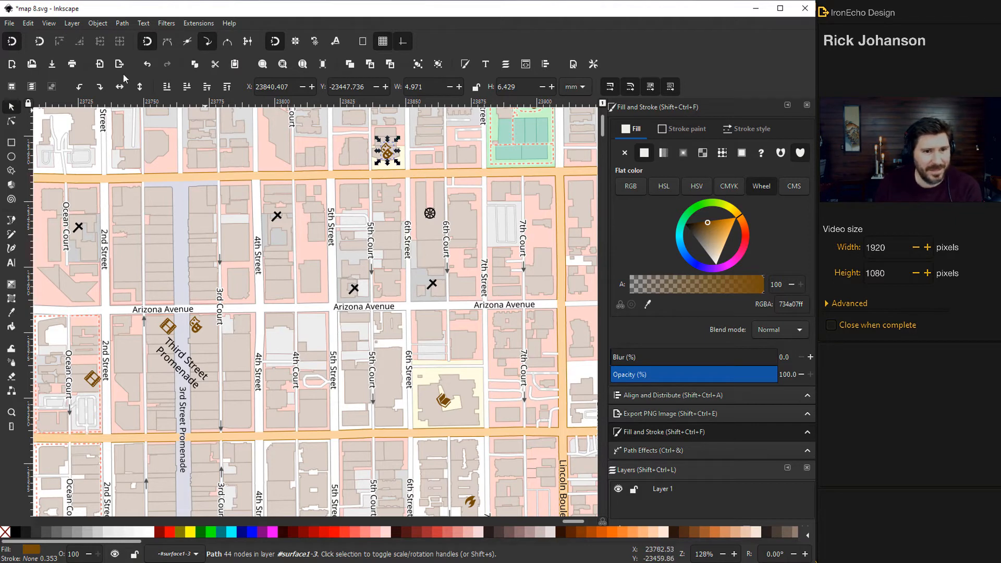
left_click(28, 23)
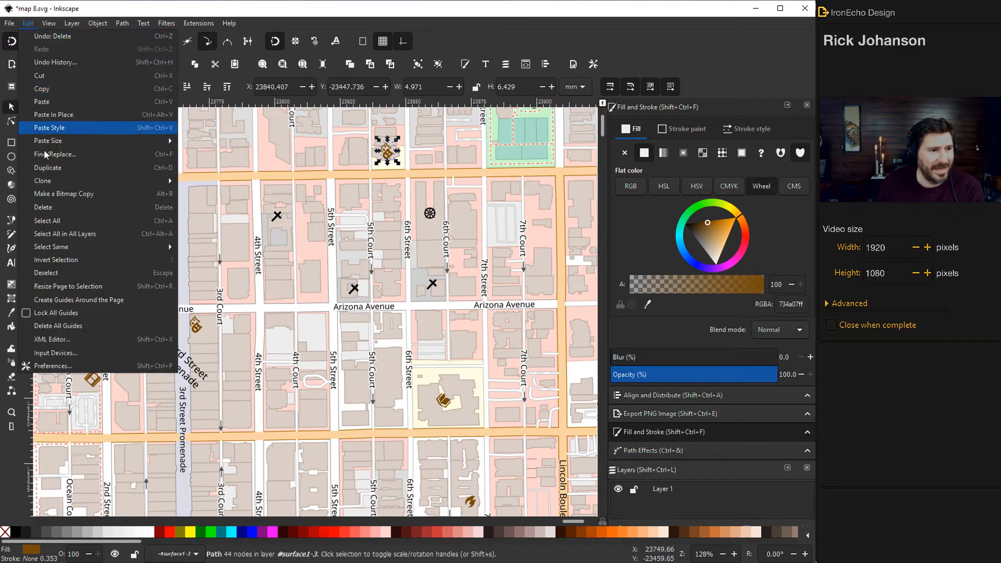
mouse_move(54, 247)
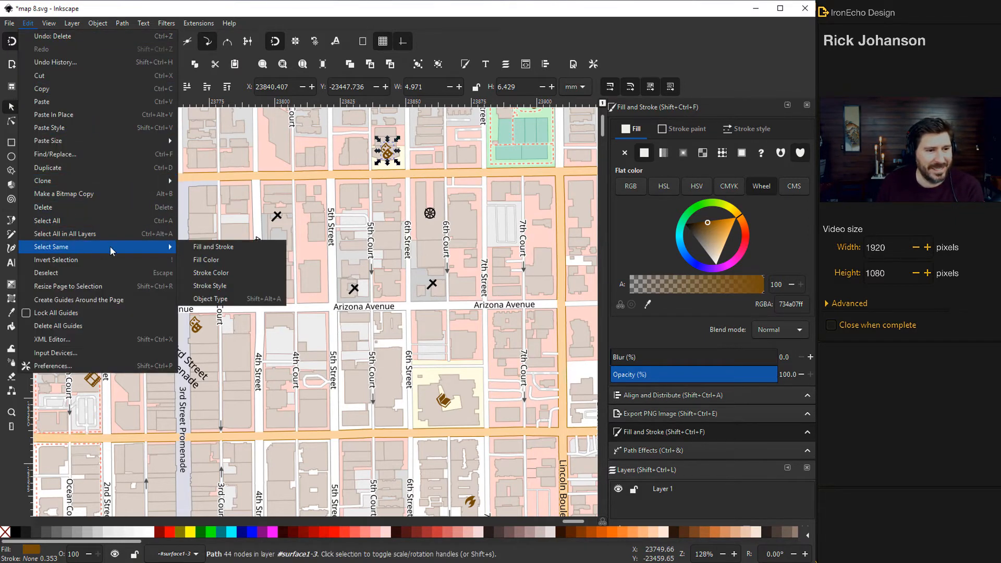
left_click(203, 260)
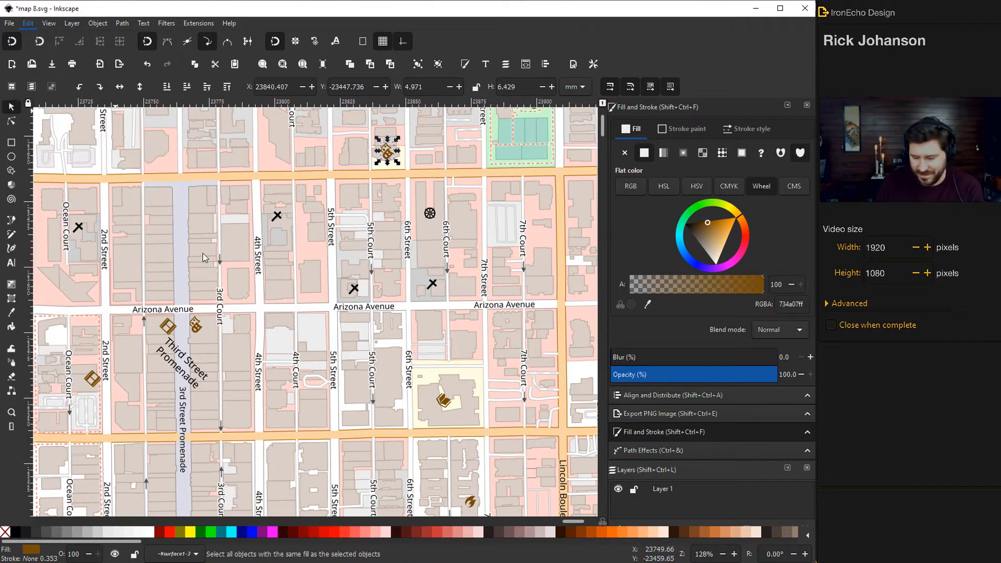
key("Escape")
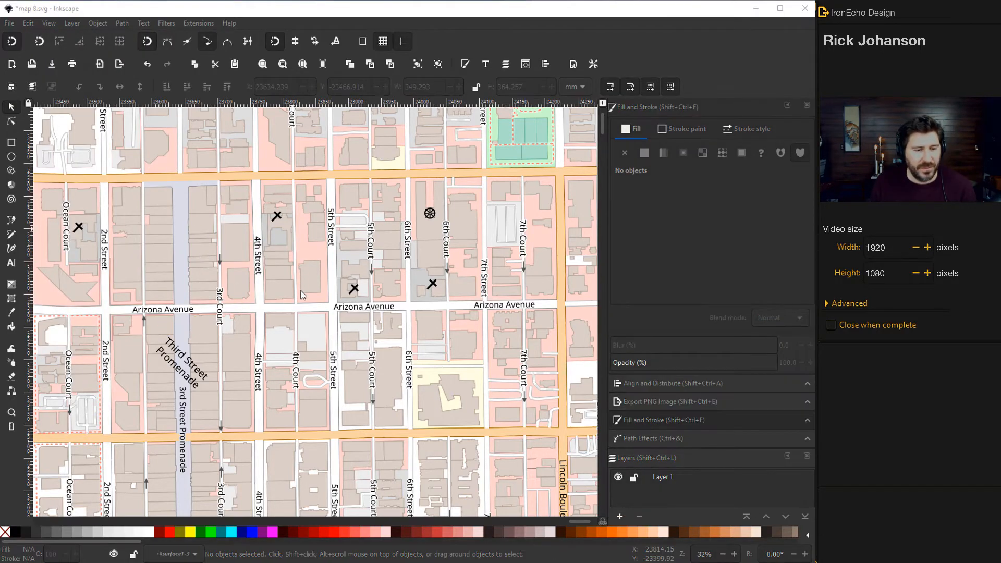
Select all objects matching the fill color of a black 5th Street label character, apply the same fill and stroke selection, delete them, and save the file.
scroll(301, 294, "down", 4)
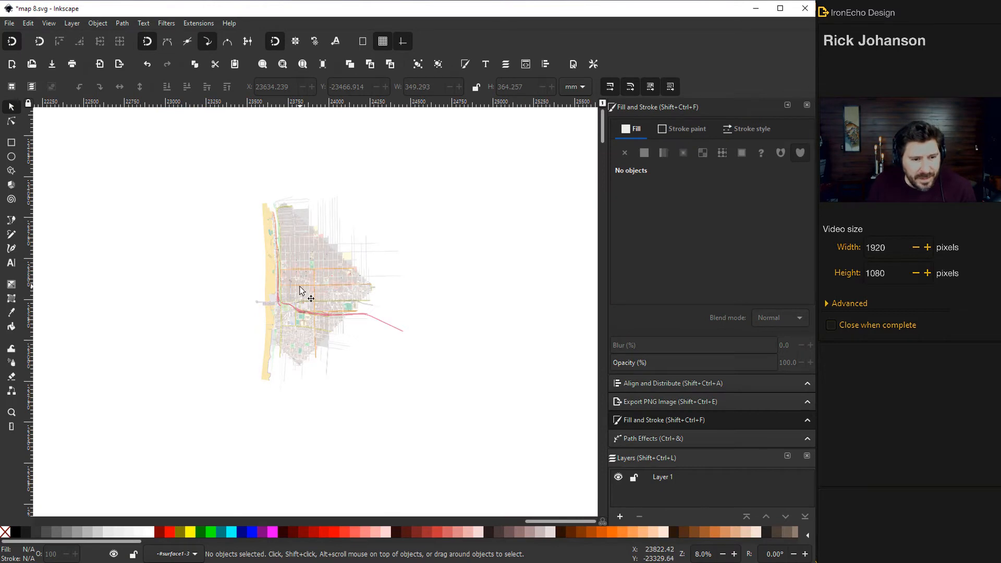
scroll(302, 286, "up", 2)
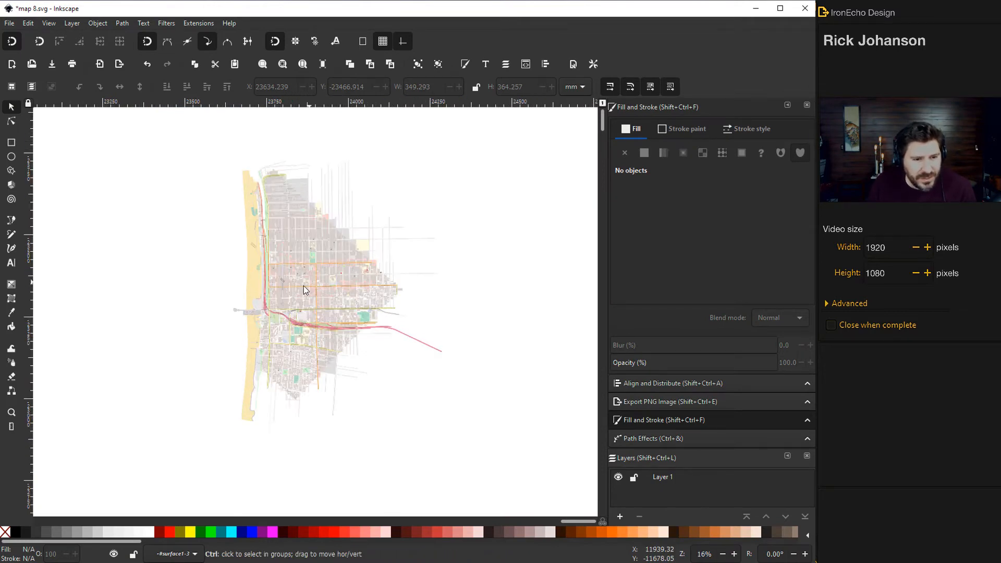
scroll(303, 285, "up", 1)
scroll(301, 290, "up", 1)
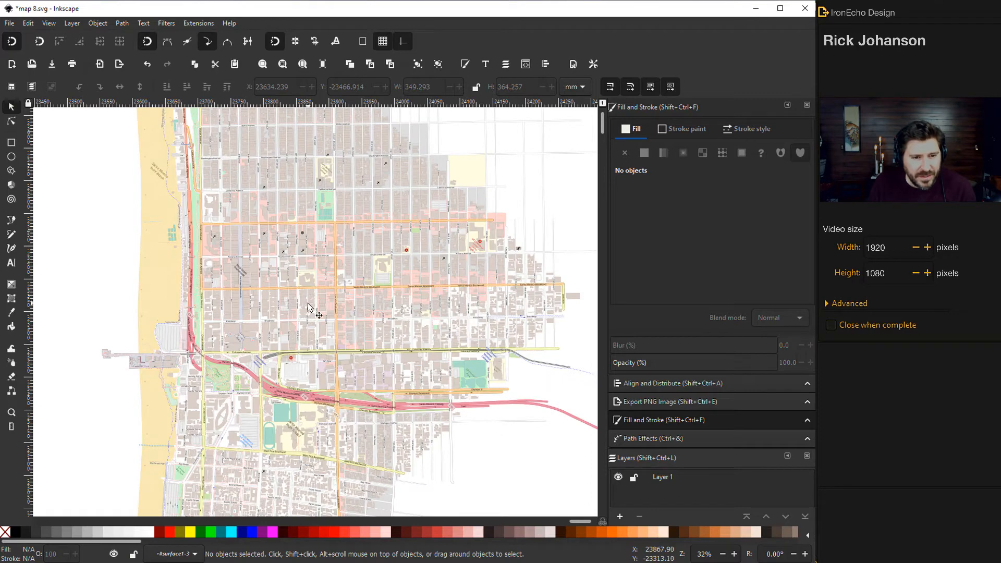
scroll(307, 307, "up", 4)
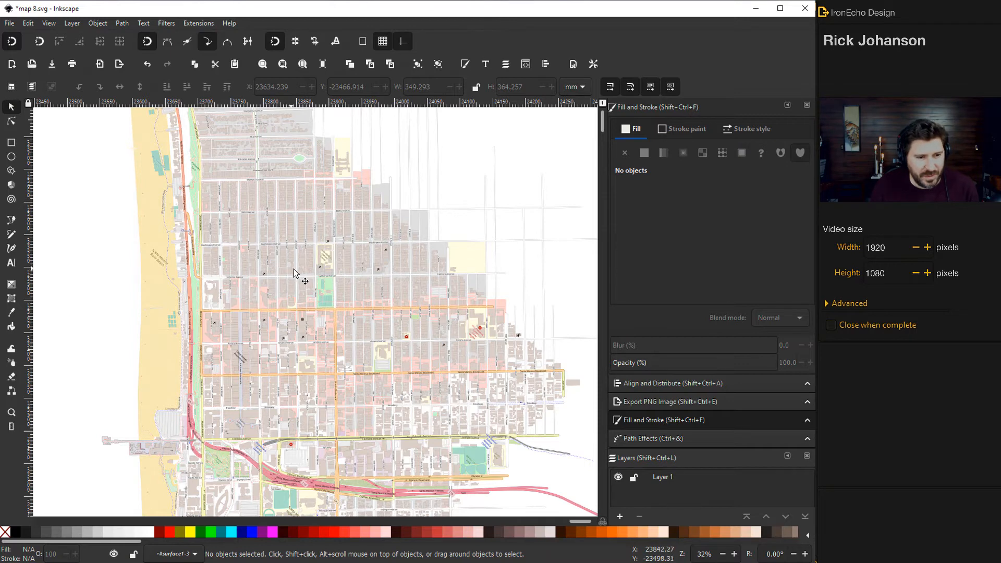
scroll(294, 343, "up", 1)
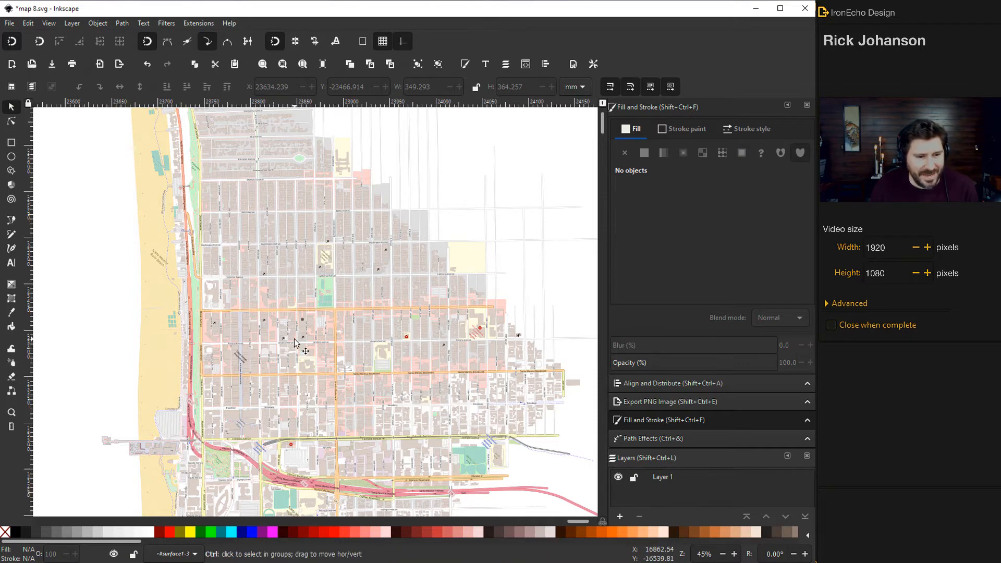
scroll(266, 337, "up", 4)
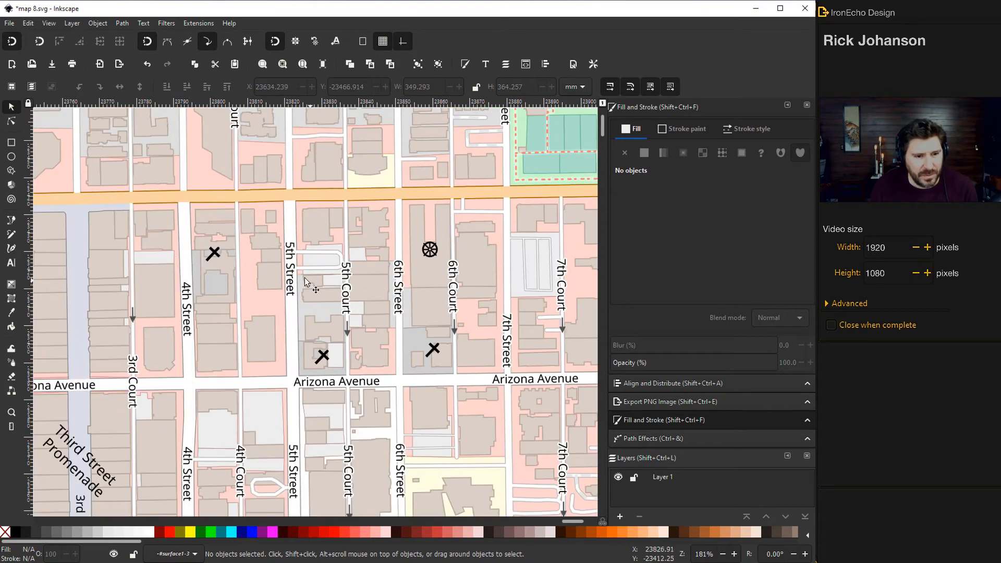
left_click(291, 252)
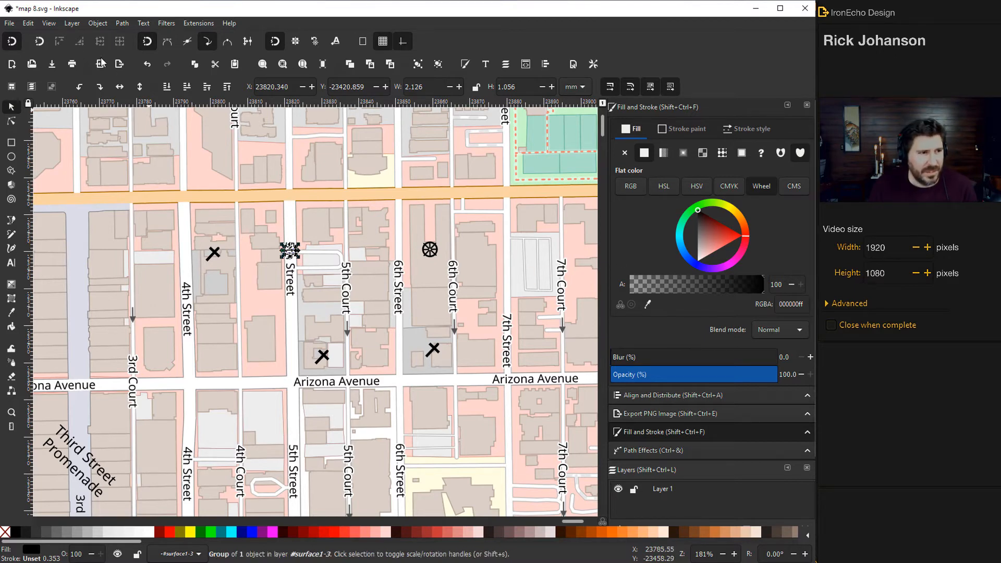
left_click(33, 24)
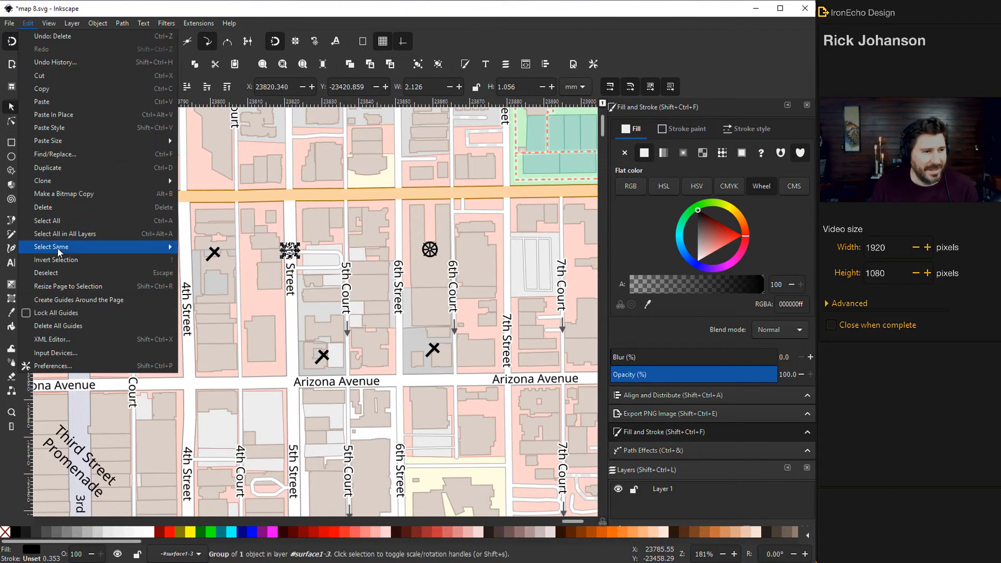
mouse_move(144, 246)
left_click(212, 260)
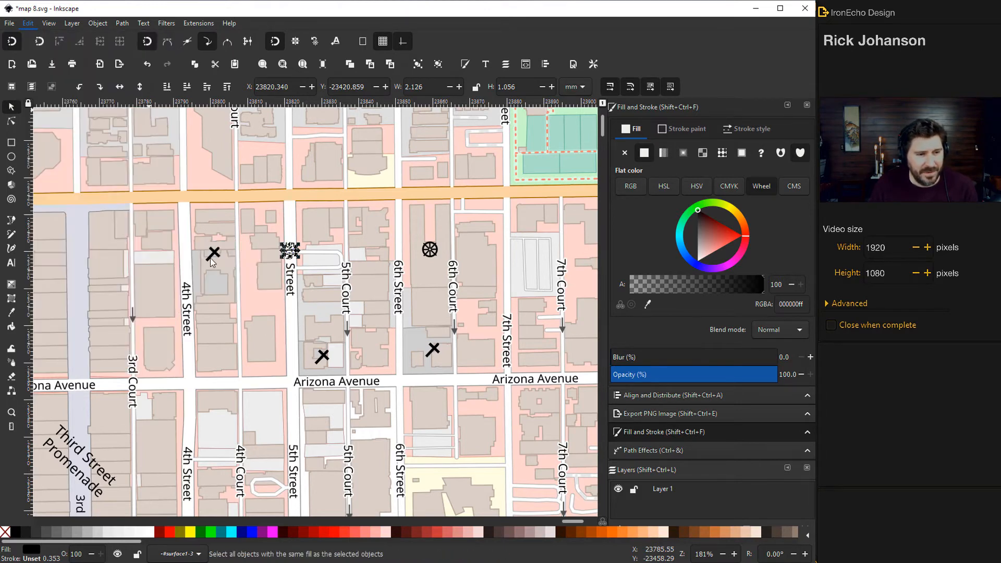
left_click(29, 23)
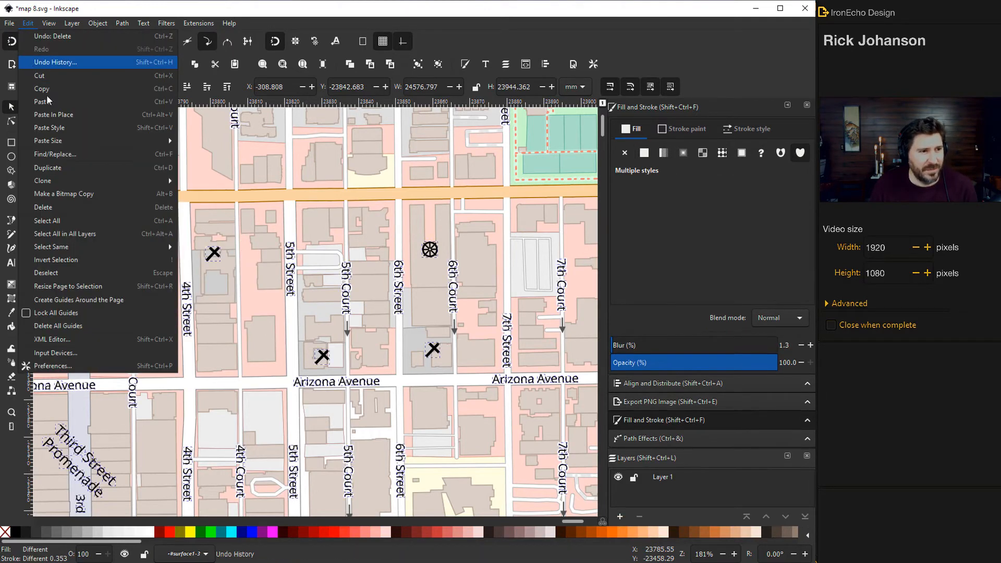
mouse_move(77, 252)
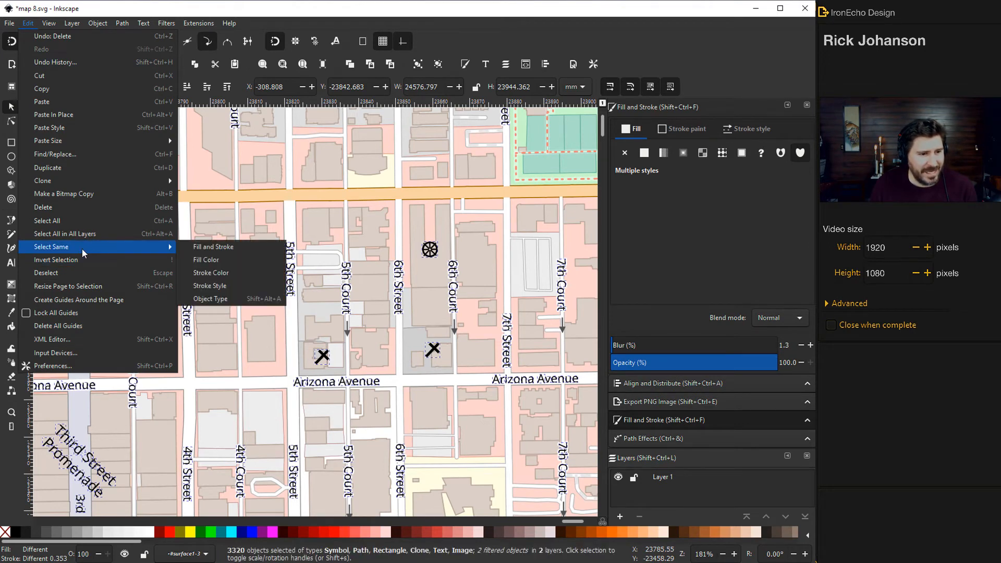
left_click(208, 250)
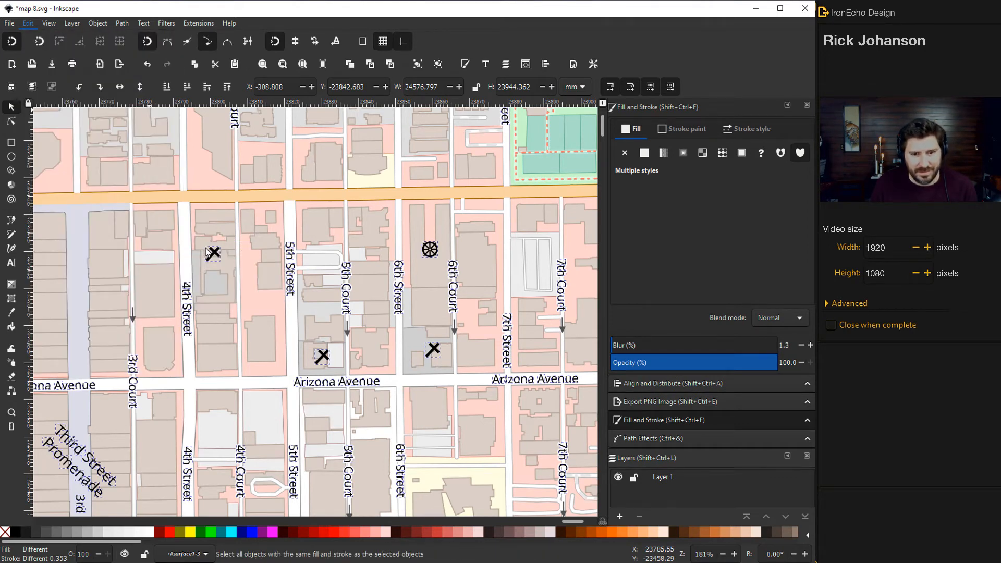
key("Delete")
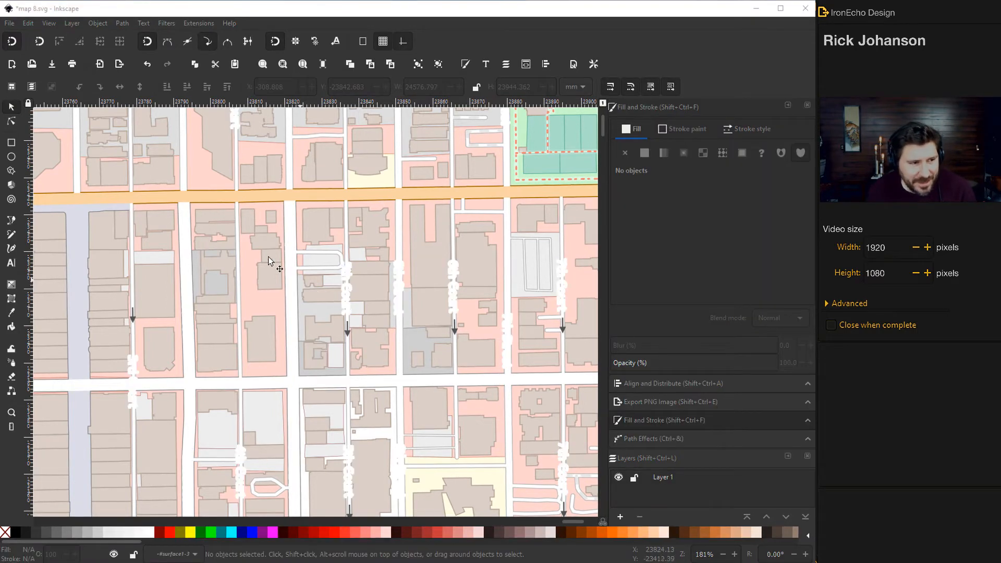
left_click(9, 23)
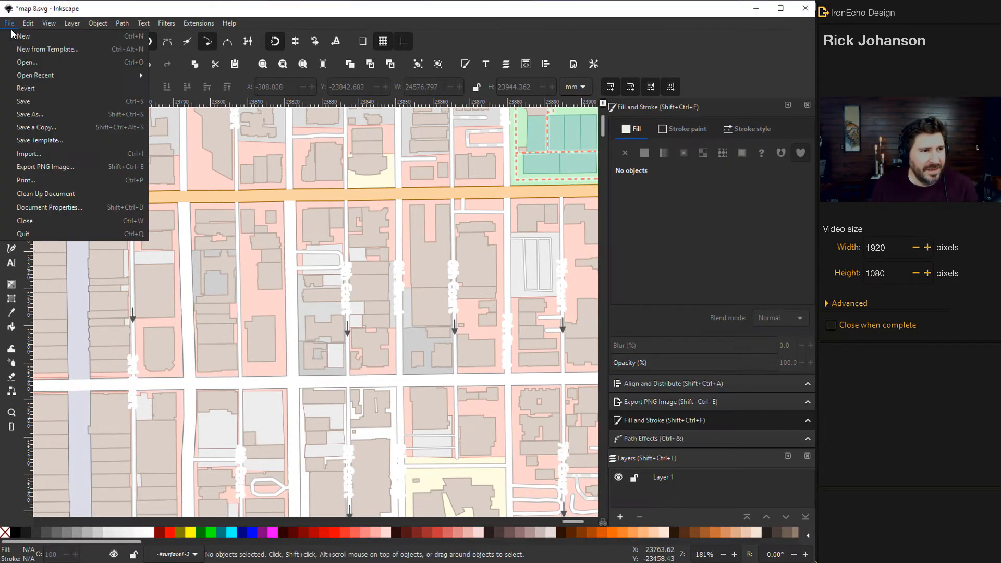
left_click(37, 102)
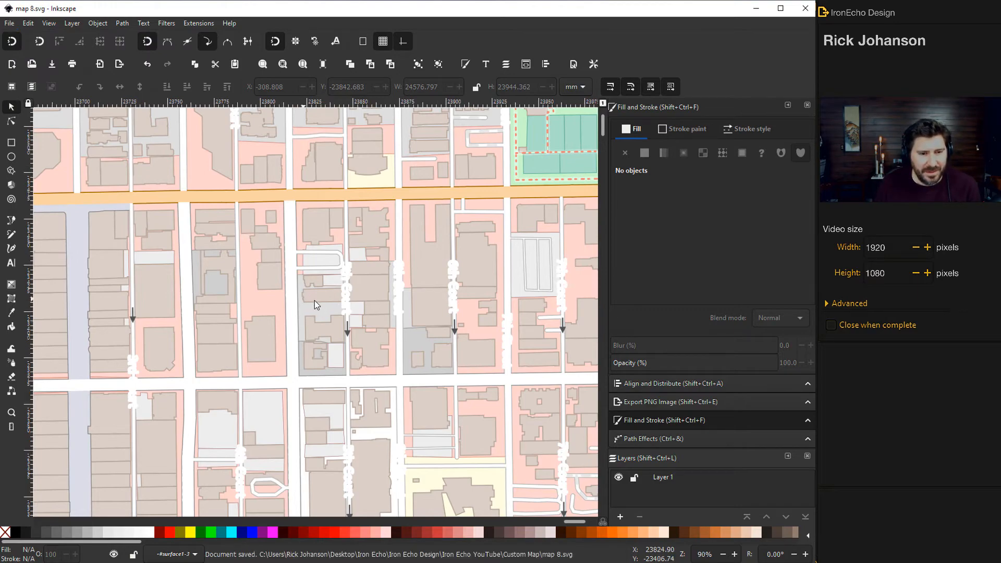
Select every object with the same fill and stroke as a beige building footprint and delete all those buildings.
scroll(315, 301, "down", 4)
scroll(310, 300, "down", 1)
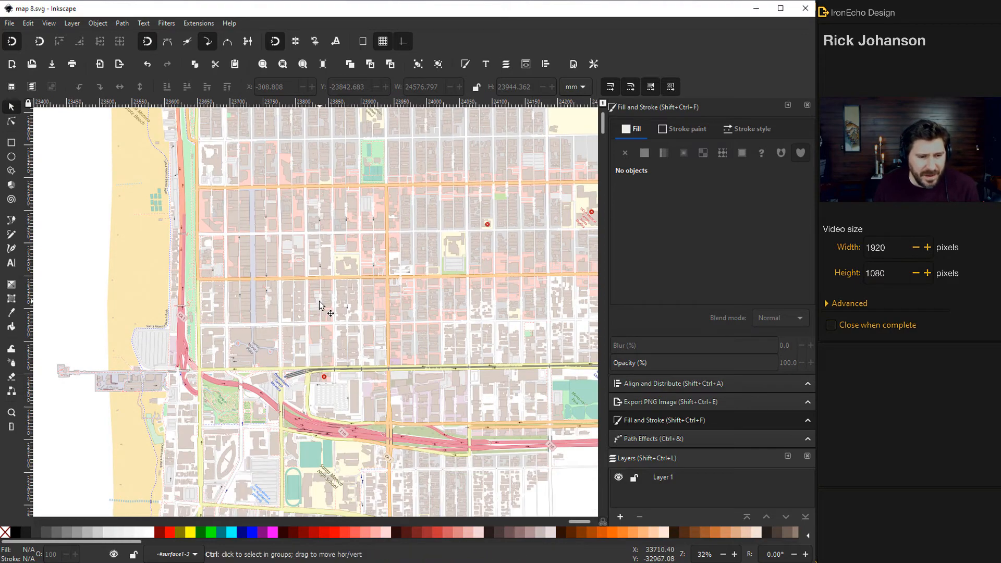
scroll(319, 305, "down", 1)
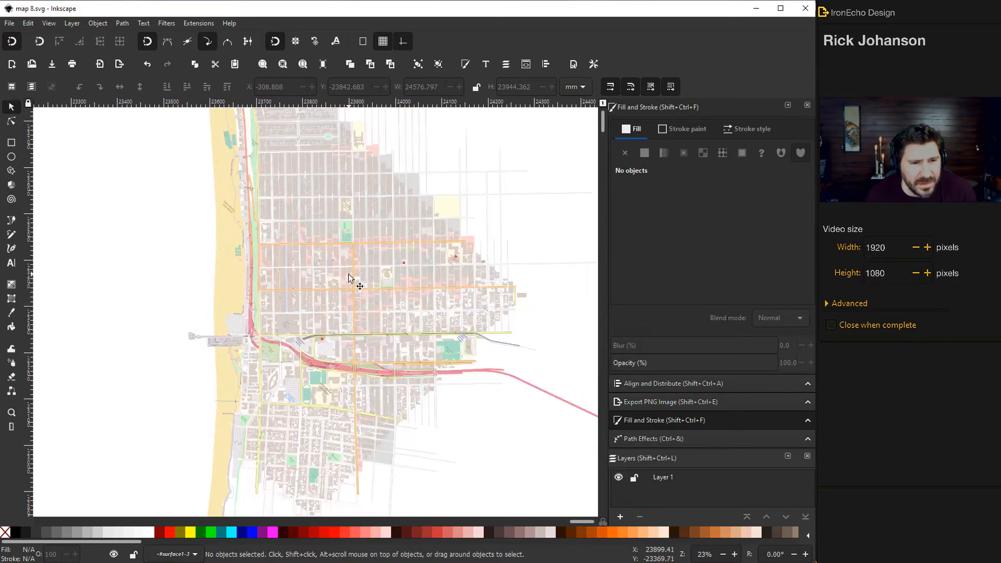
scroll(348, 261, "up", 1)
scroll(354, 253, "up", 4)
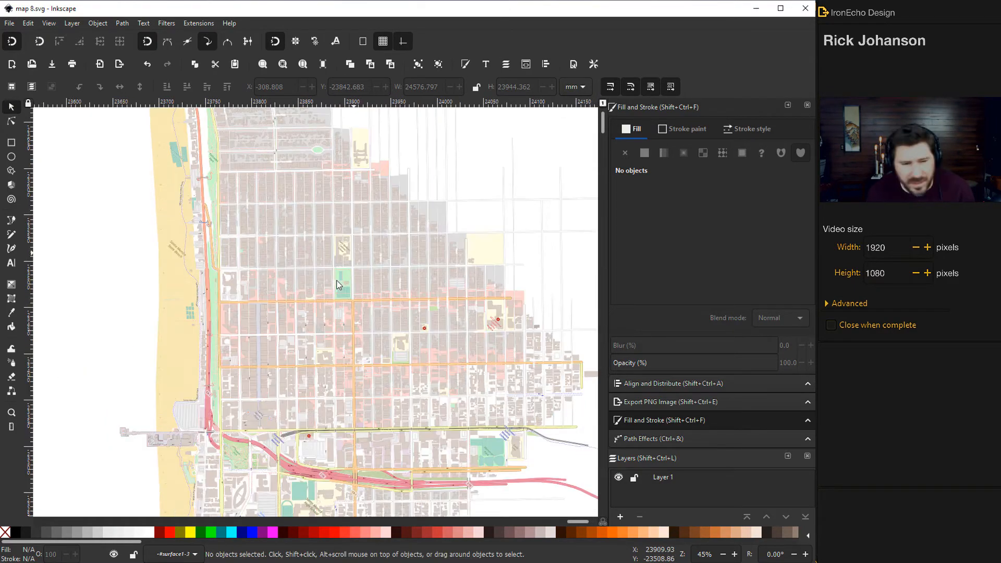
scroll(290, 281, "up", 1)
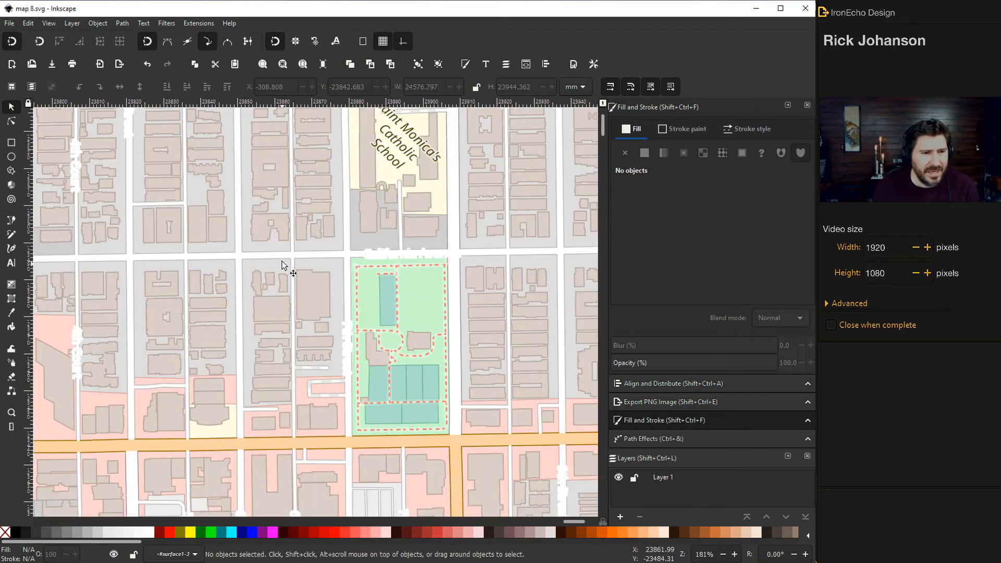
left_click(281, 180)
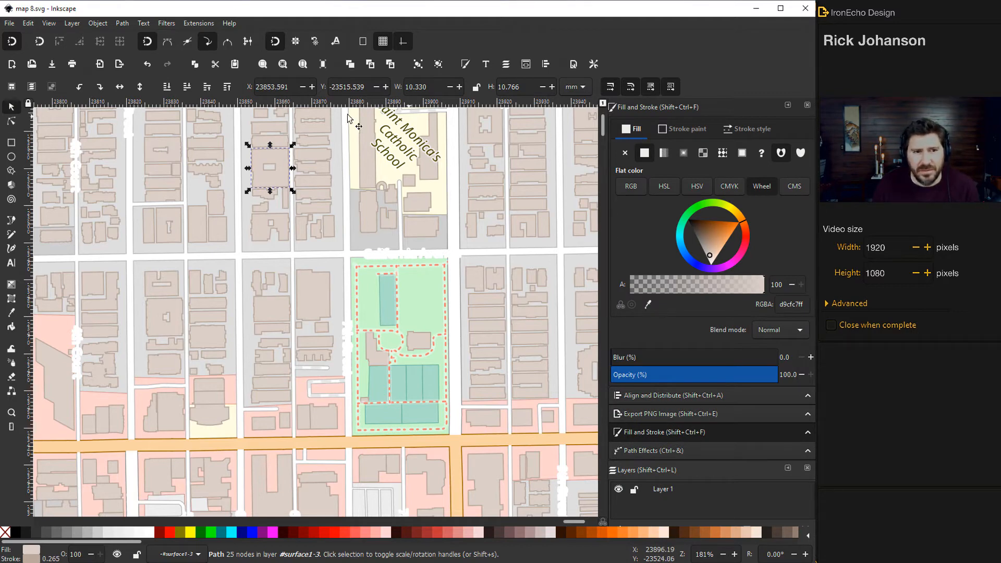
left_click(32, 24)
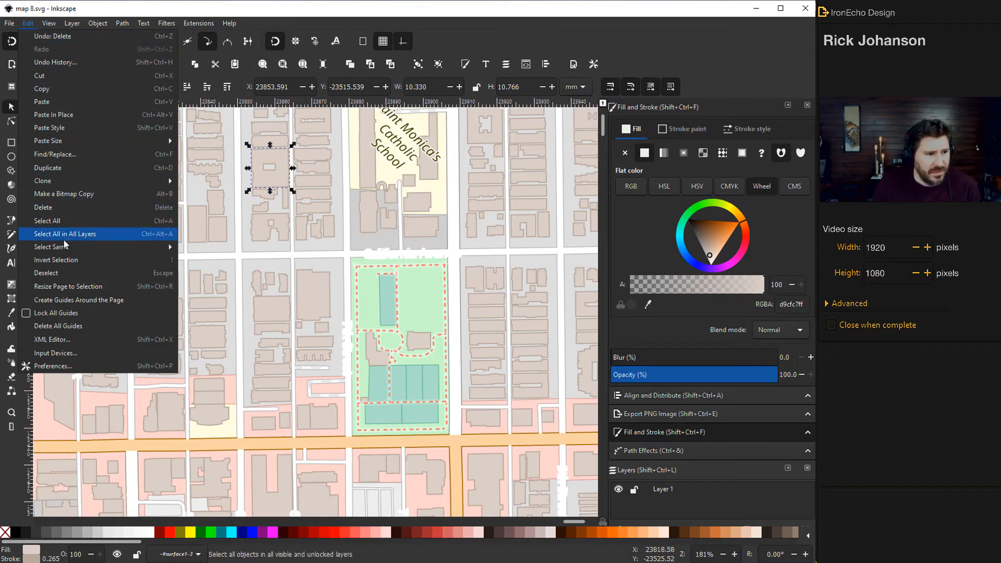
mouse_move(64, 250)
left_click(247, 250)
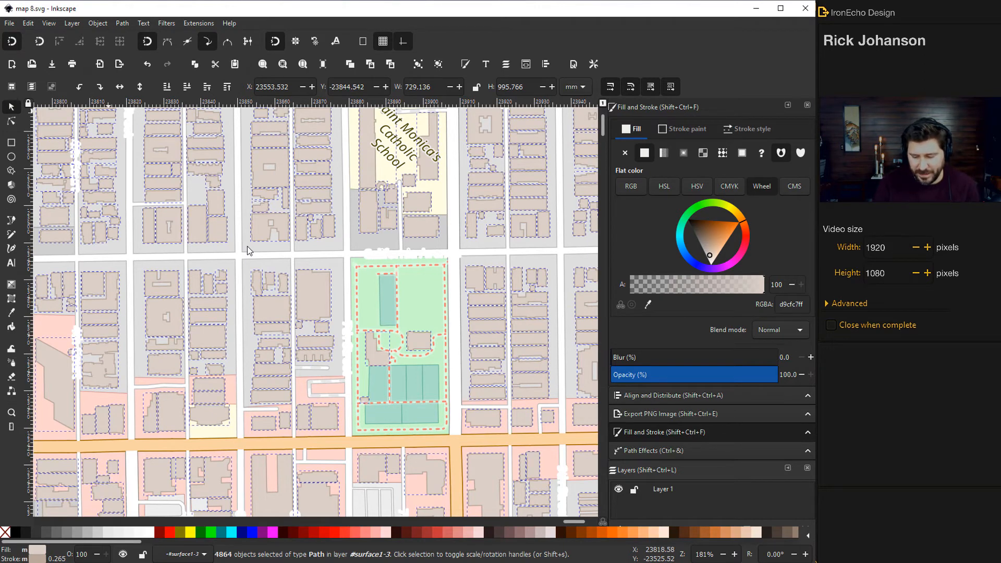
key("Delete")
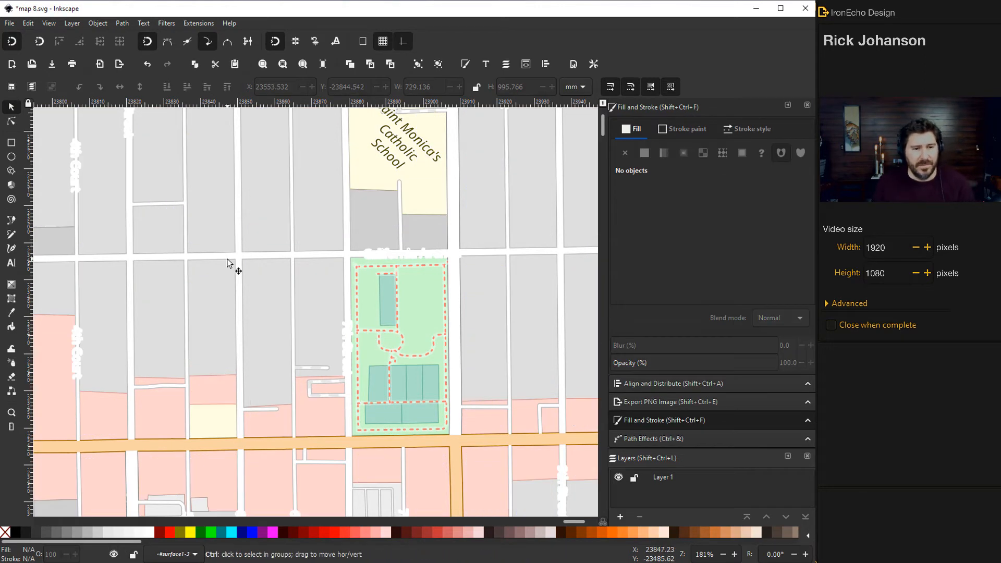
scroll(232, 269, "down", 2, "ctrl")
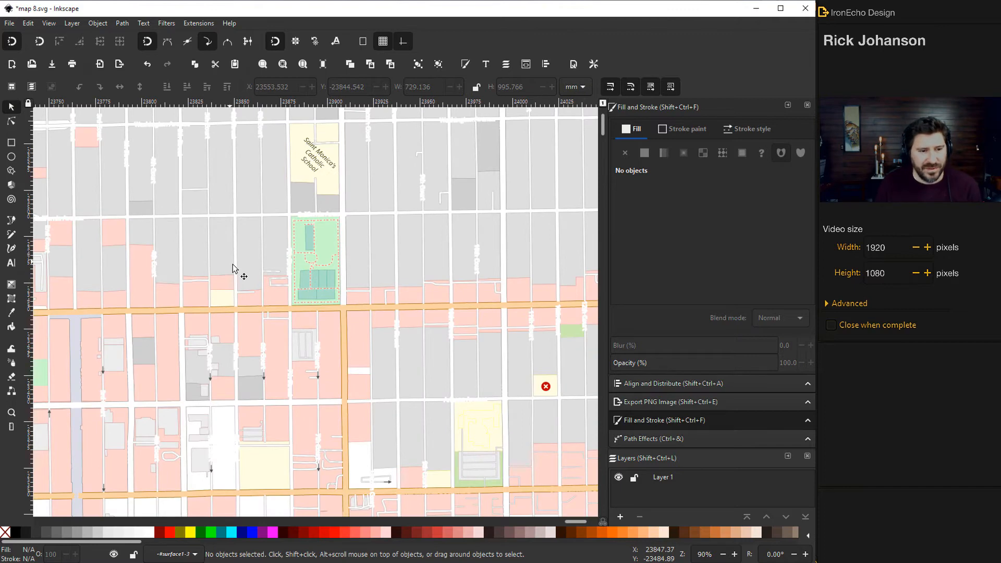
scroll(233, 267, "down", 3, "ctrl")
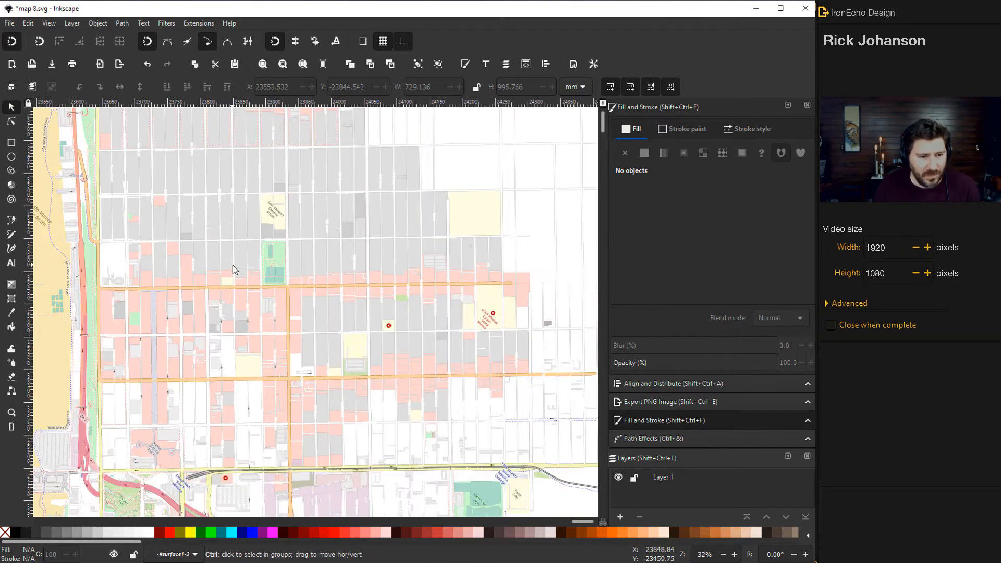
Select every object with the same fill color as a pink city block and delete all those pink areas.
scroll(233, 265, "down", 1, "ctrl")
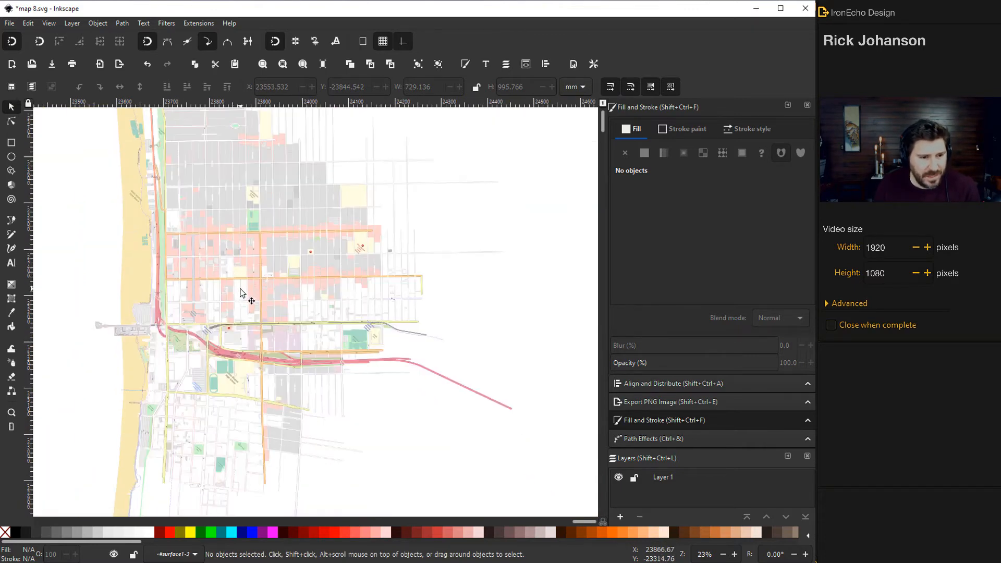
scroll(236, 282, "up", 2)
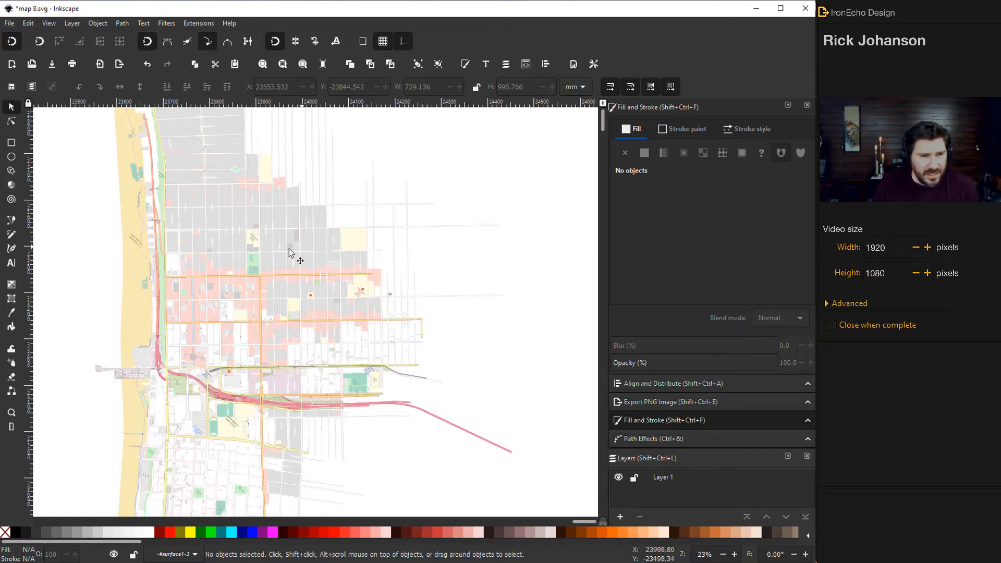
scroll(260, 276, "down", 4)
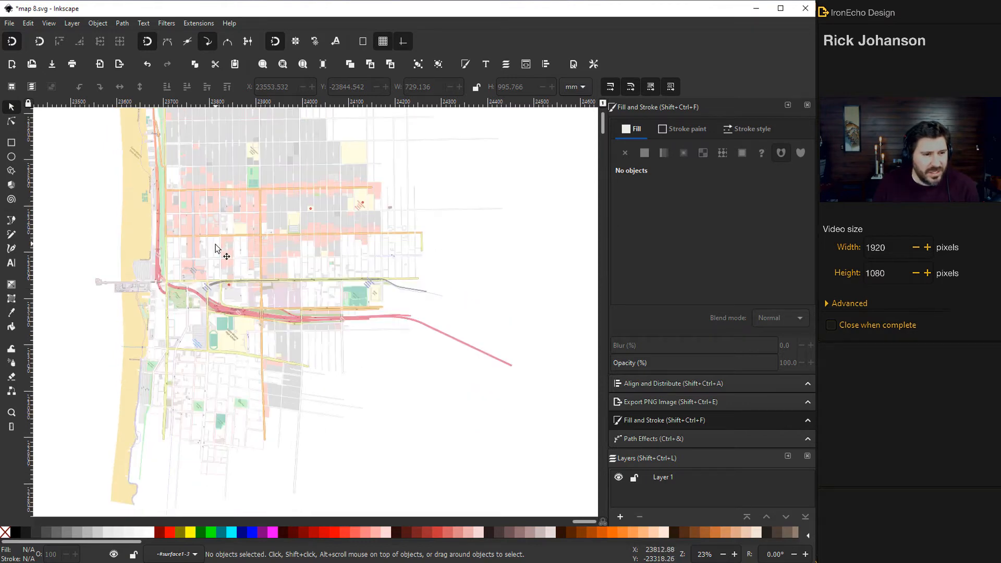
scroll(215, 248, "up", 3, "ctrl")
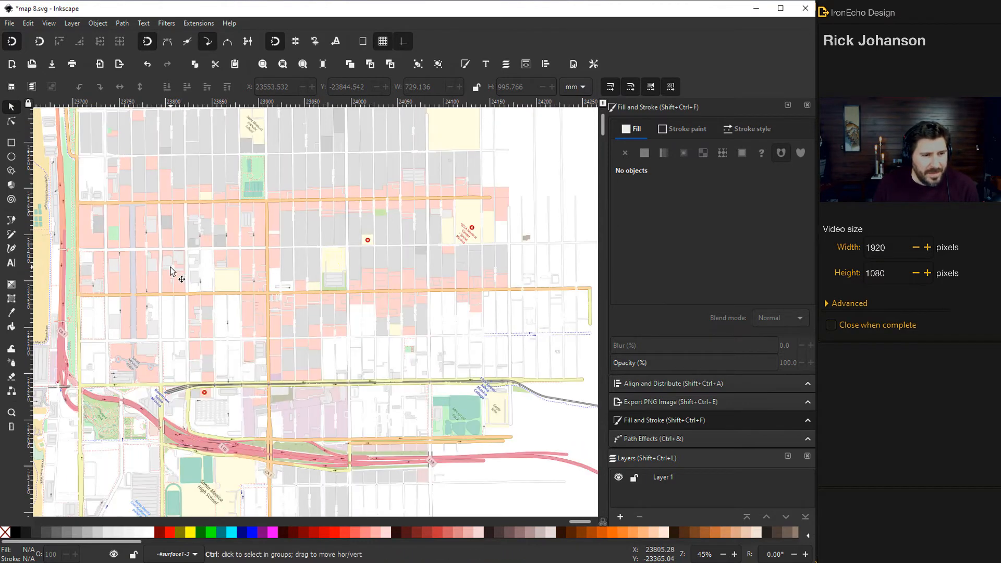
scroll(173, 267, "up", 2, "ctrl")
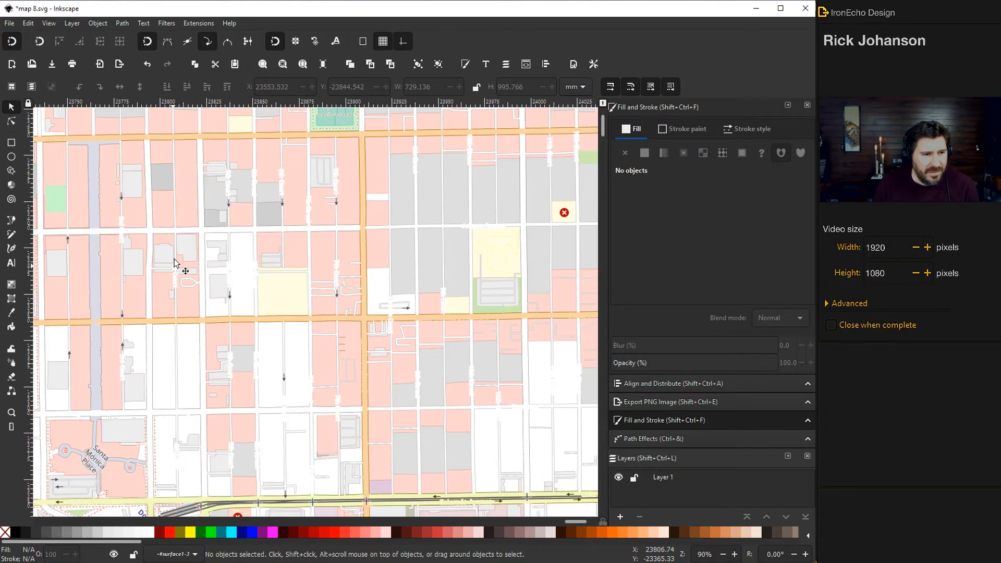
left_click(189, 207)
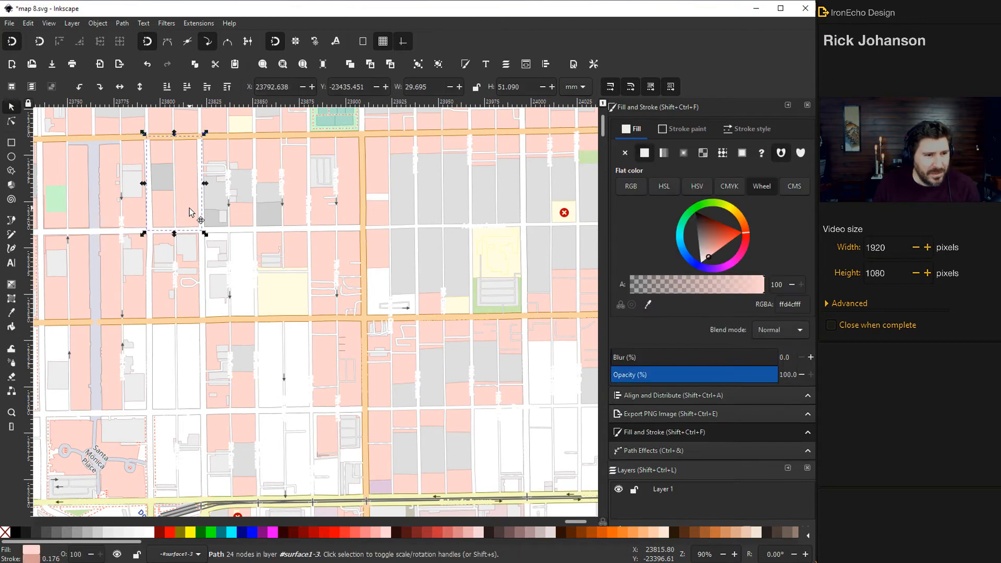
left_click(27, 23)
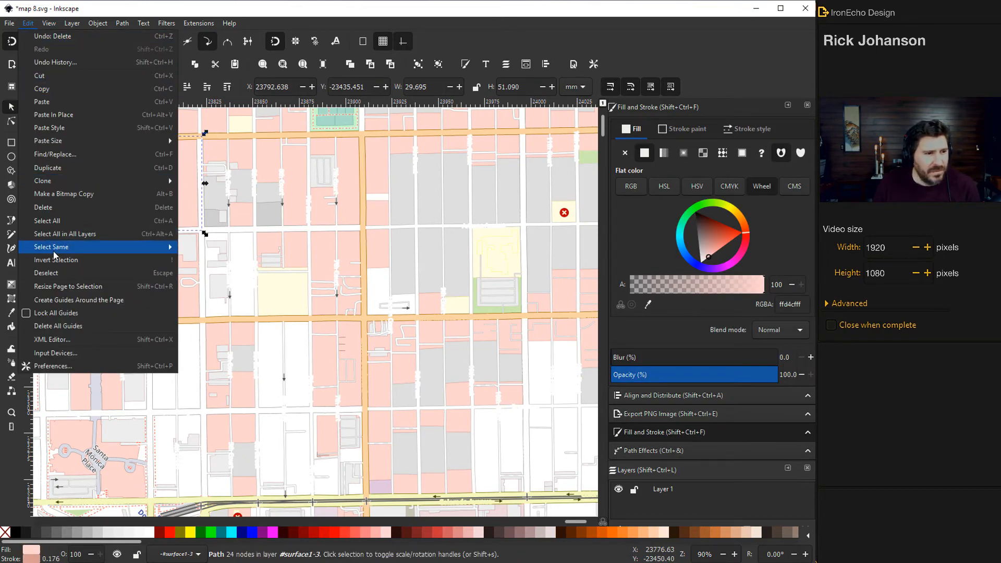
mouse_move(58, 251)
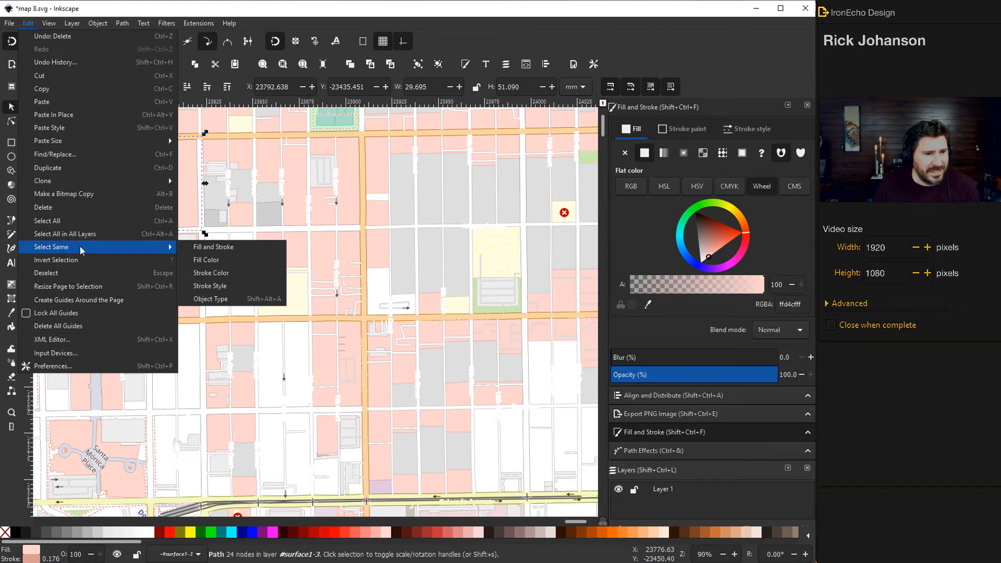
left_click(207, 260)
key("Delete")
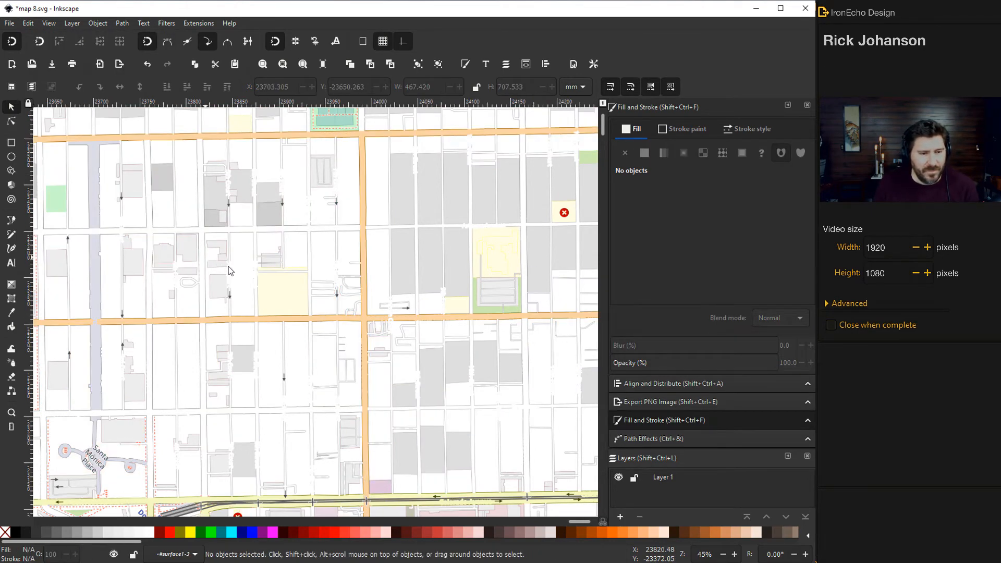
Select every object with the same fill color as a light grey block in the map's north and delete all those areas.
scroll(225, 270, "down", 3)
scroll(238, 271, "down", 2)
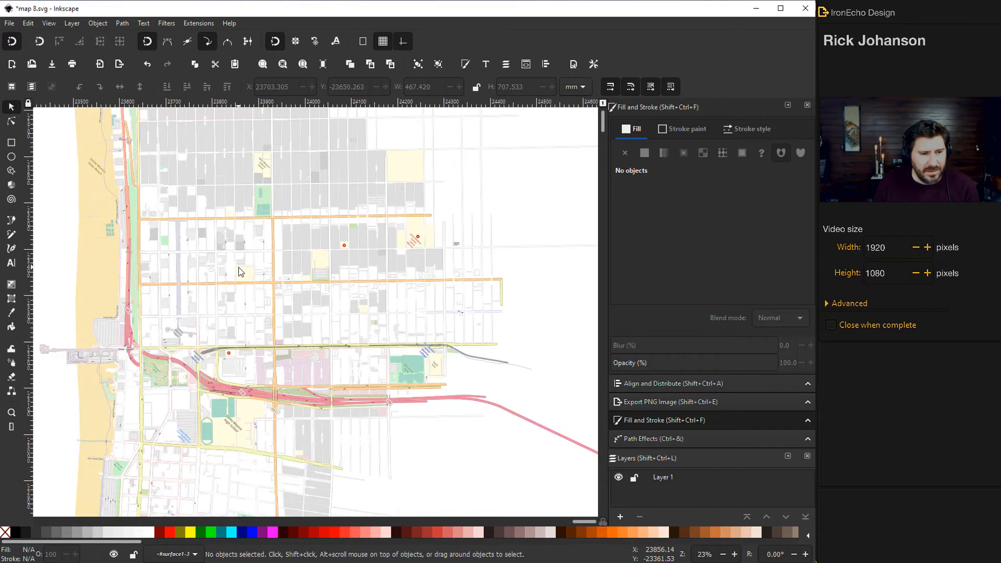
scroll(225, 270, "up", 3)
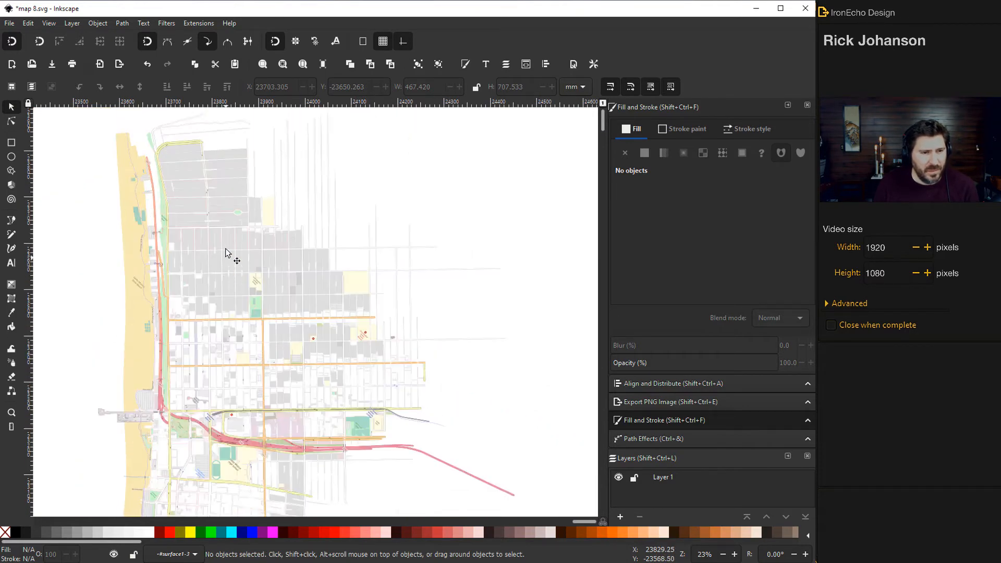
scroll(236, 272, "up", 2)
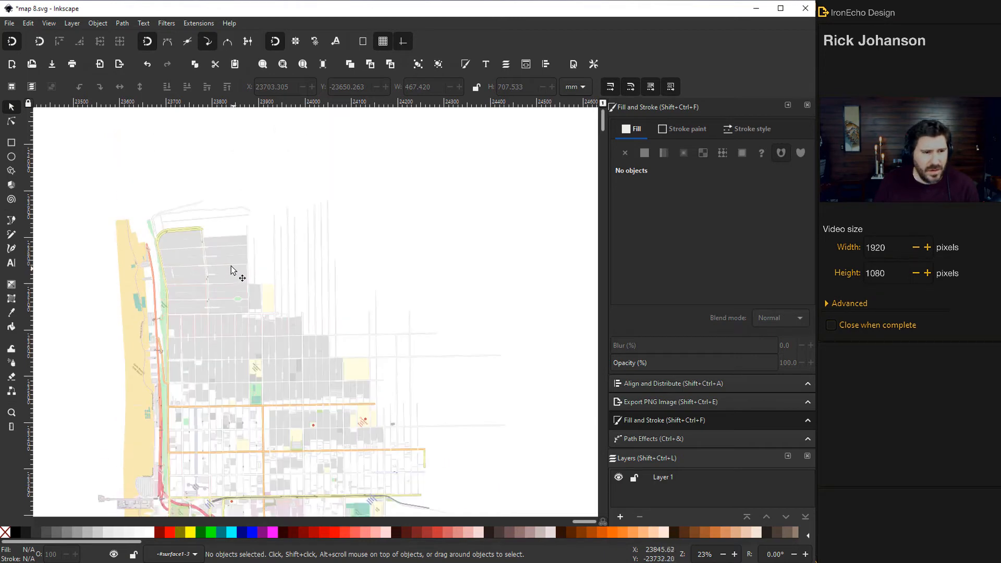
left_click(228, 248)
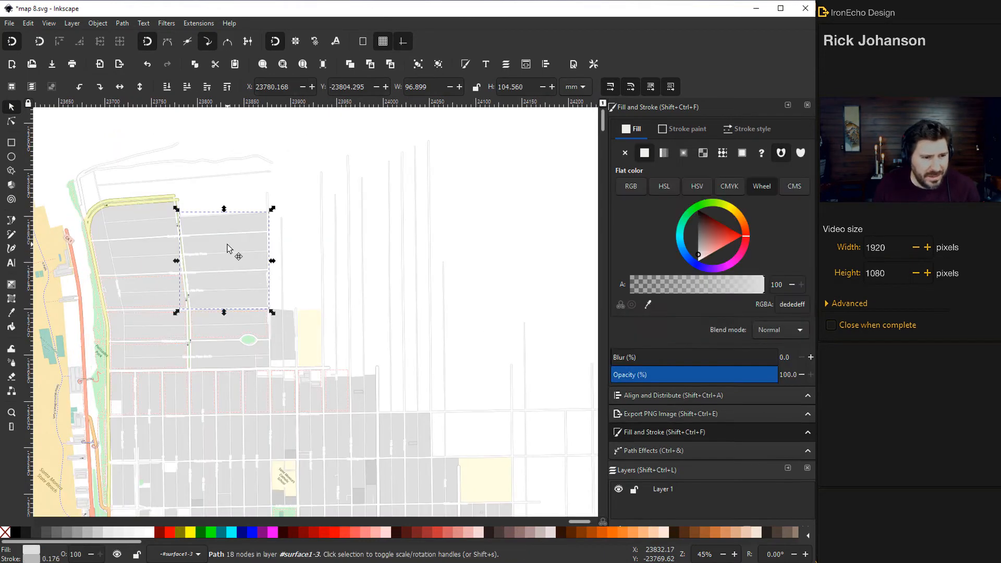
left_click(32, 24)
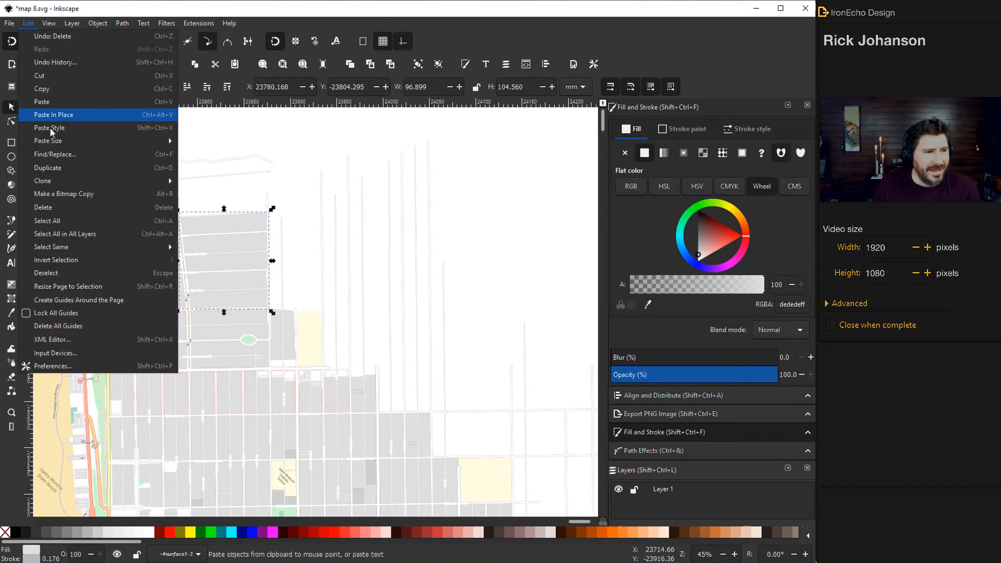
mouse_move(123, 250)
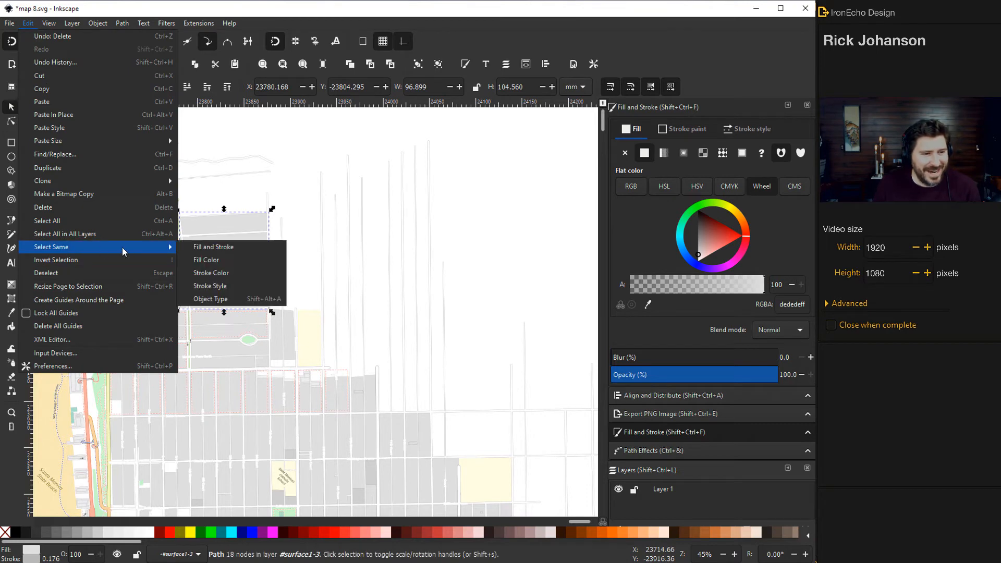
left_click(202, 261)
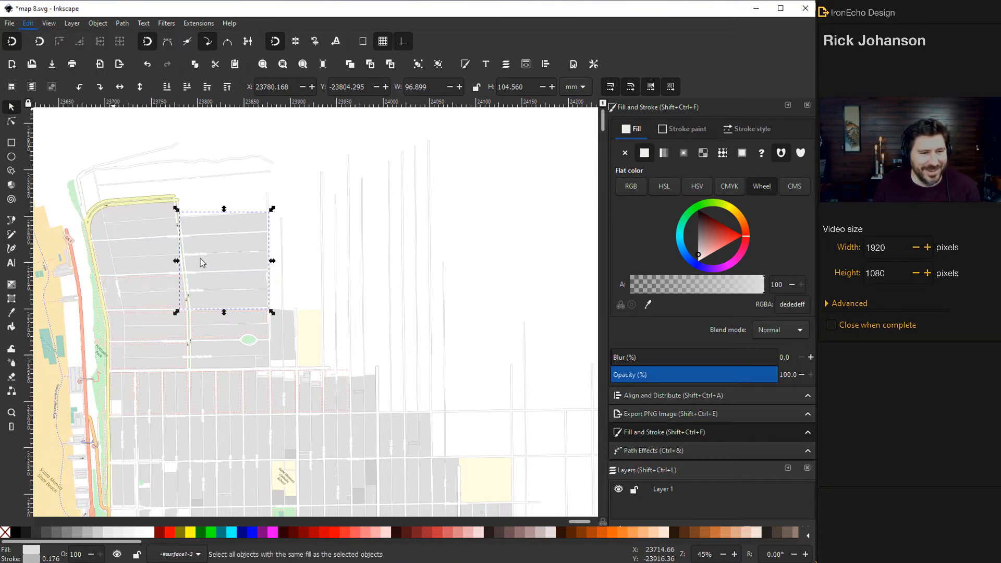
key("Delete")
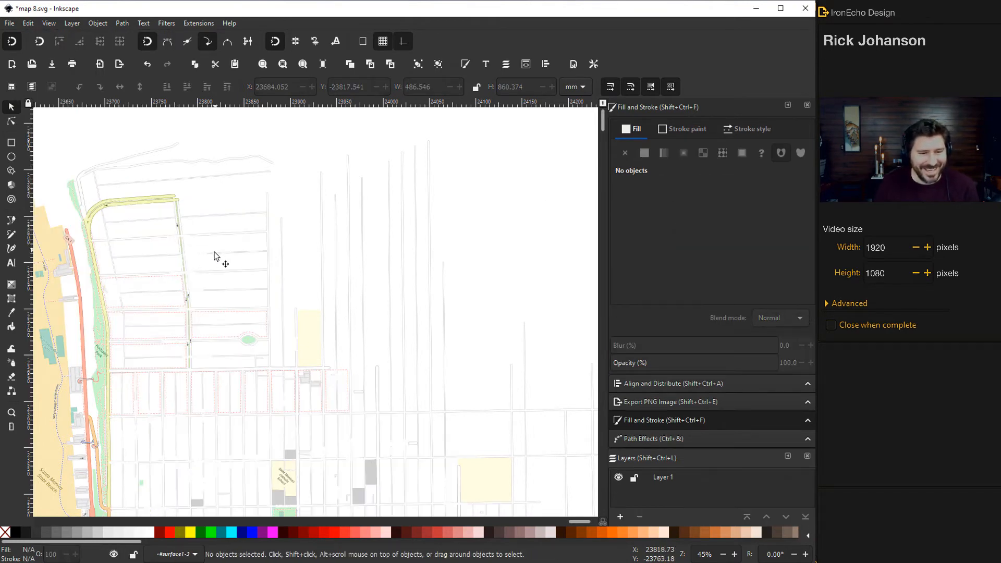
Select all the blue letters of the Santa Monica Civic Auditorium parking label and delete them.
scroll(244, 286, "down", 10)
scroll(244, 290, "down", 1, "ctrl")
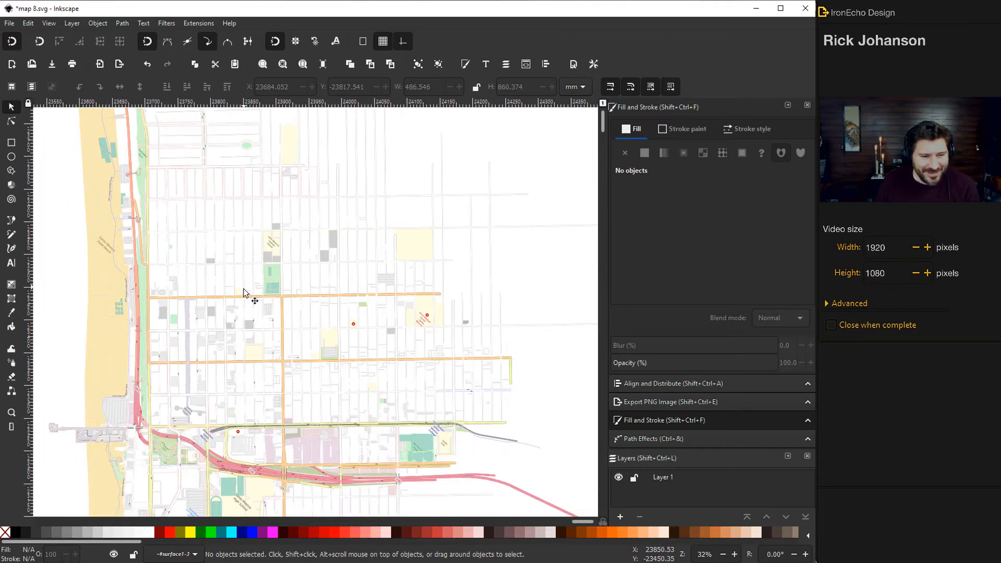
scroll(244, 296, "up", 2, "ctrl")
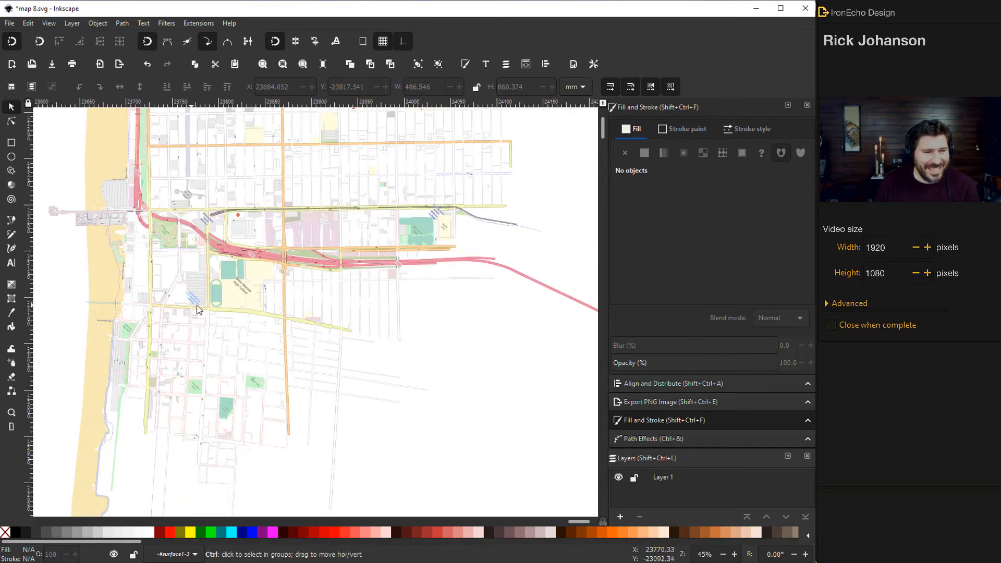
scroll(193, 306, "up", 1, "ctrl")
scroll(192, 305, "up", 1, "ctrl")
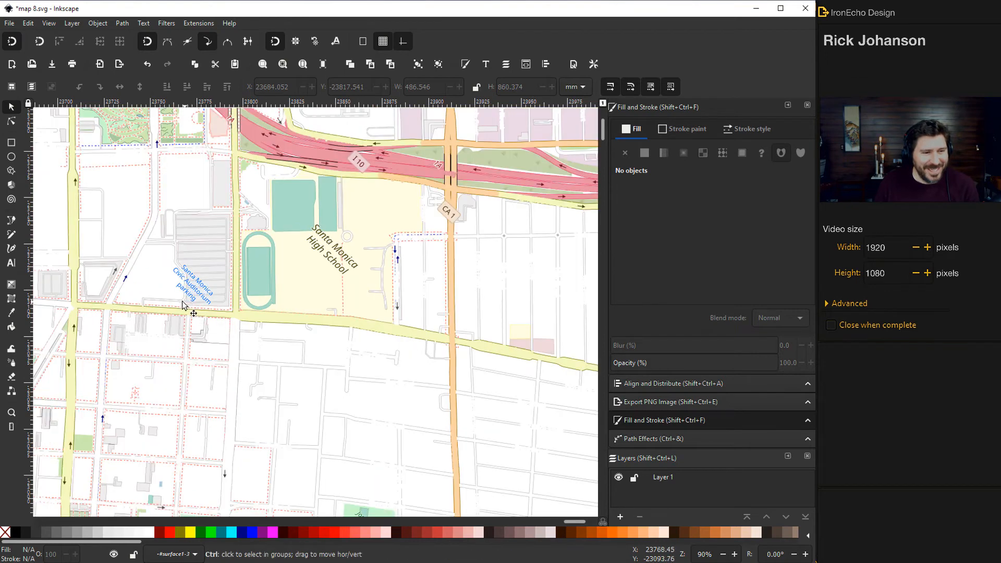
scroll(183, 305, "up", 1, "ctrl")
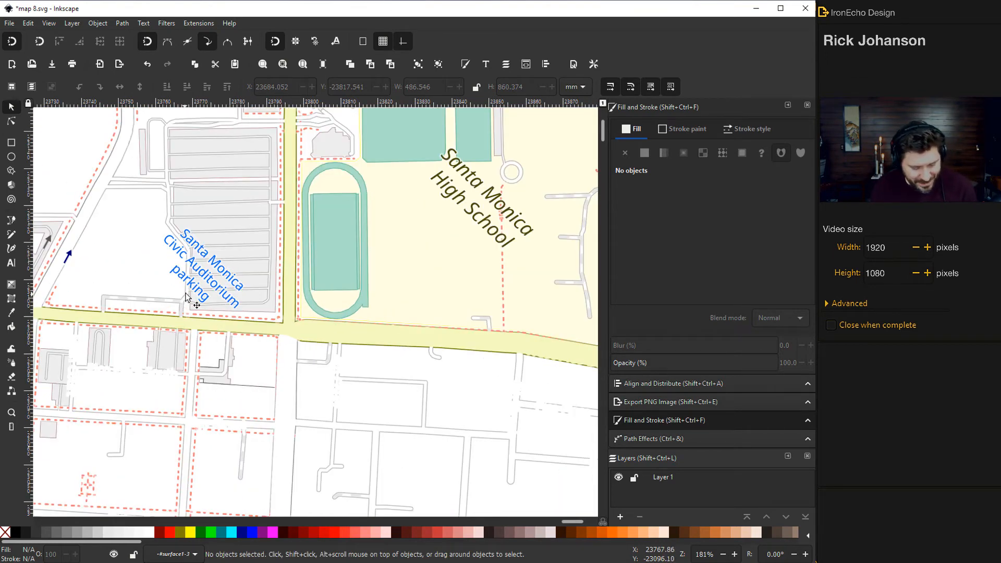
left_click_drag(155, 219, 254, 329)
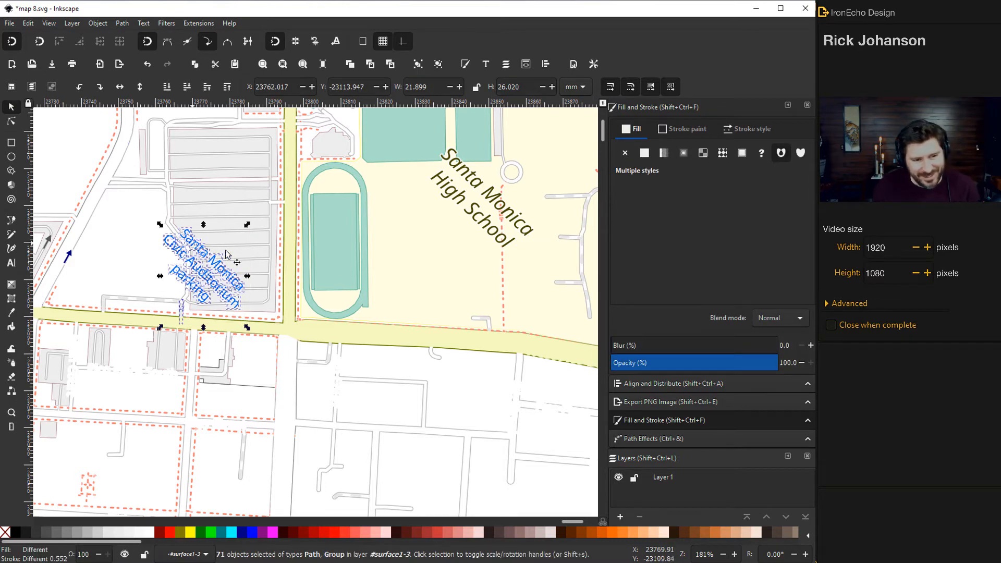
key("Delete")
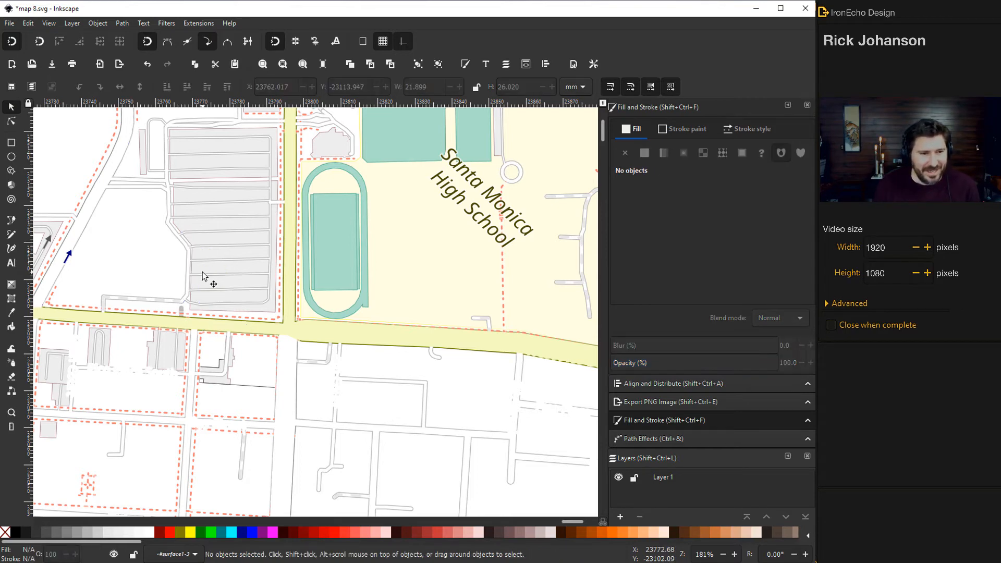
Remove the Santa Monica High School label and the small leftover objects across the freeway southwest of Memorial Park.
left_click_drag(134, 544, 237, 543)
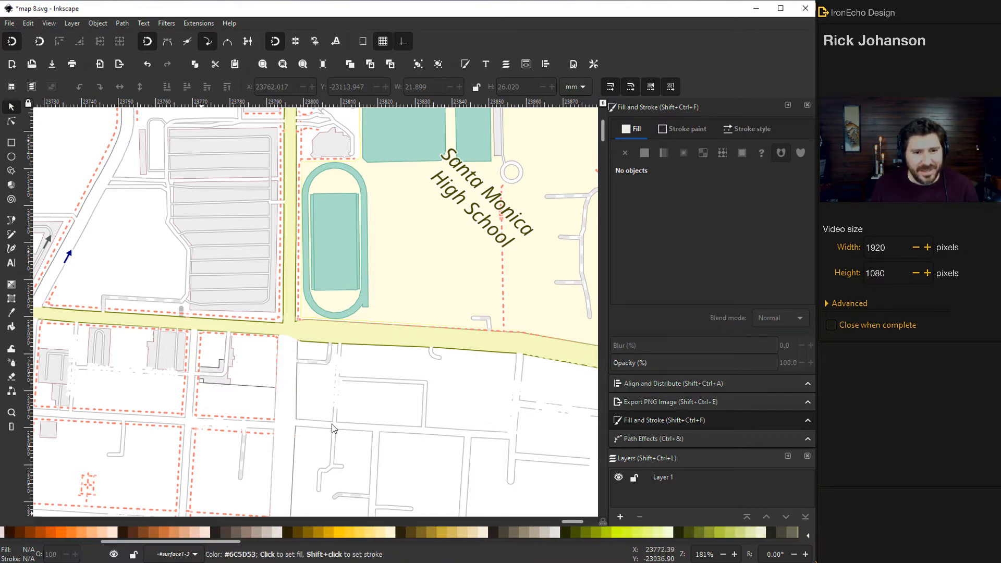
left_click_drag(428, 132, 543, 269)
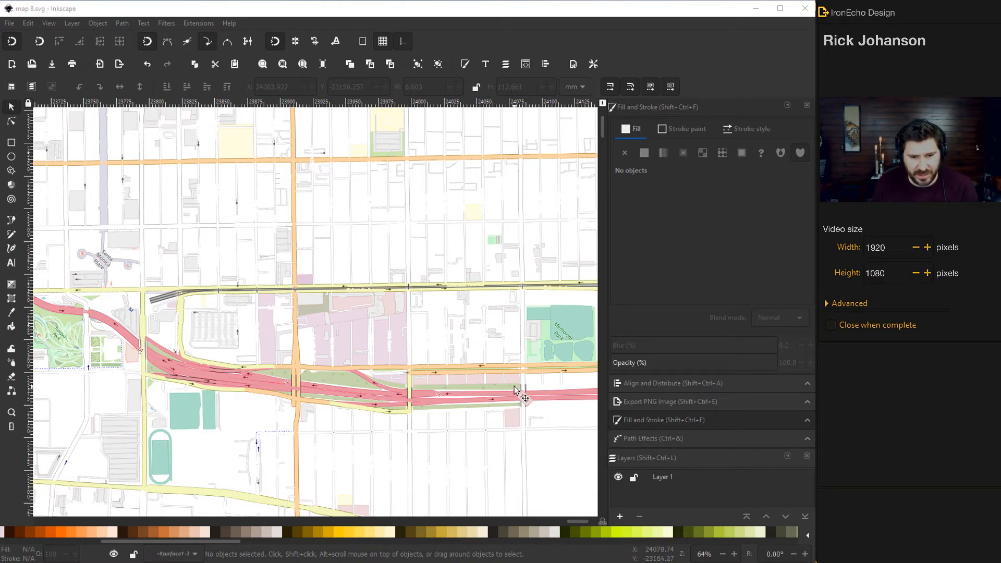
left_click_drag(512, 386, 537, 416)
key("Escape")
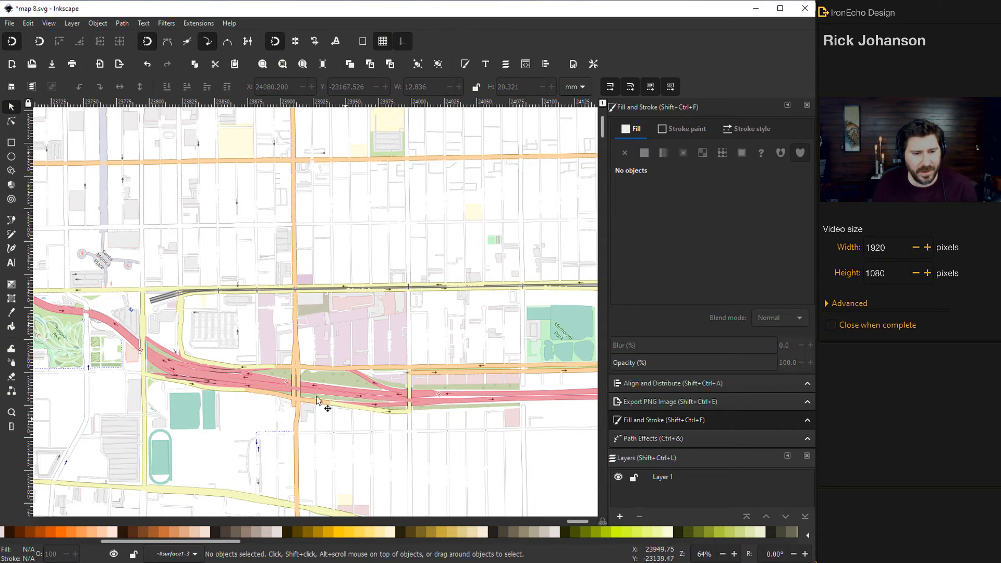
Move the pattern-filled overlay of the beach west off the map and delete it.
scroll(294, 378, "down", 3)
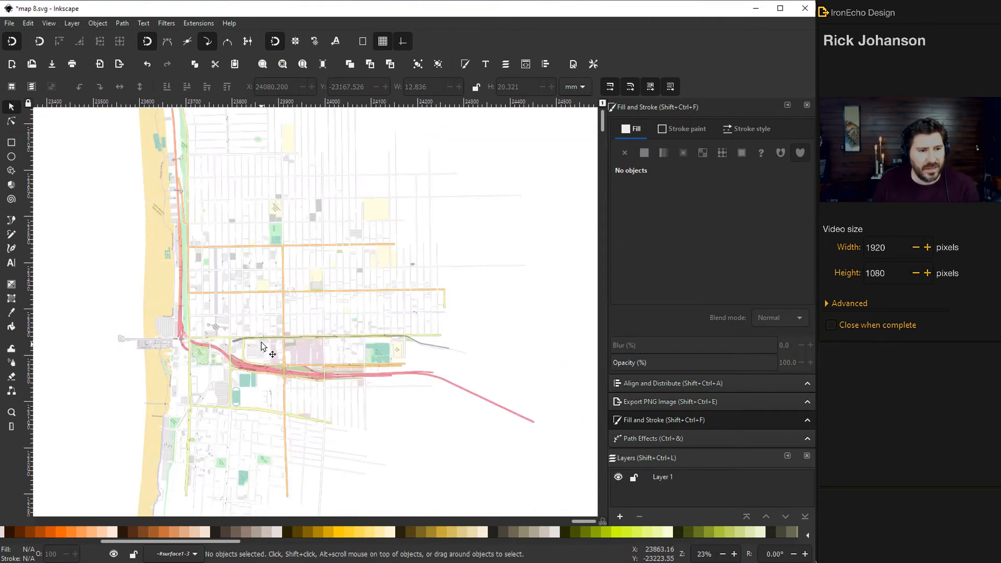
scroll(261, 313, "down", 2)
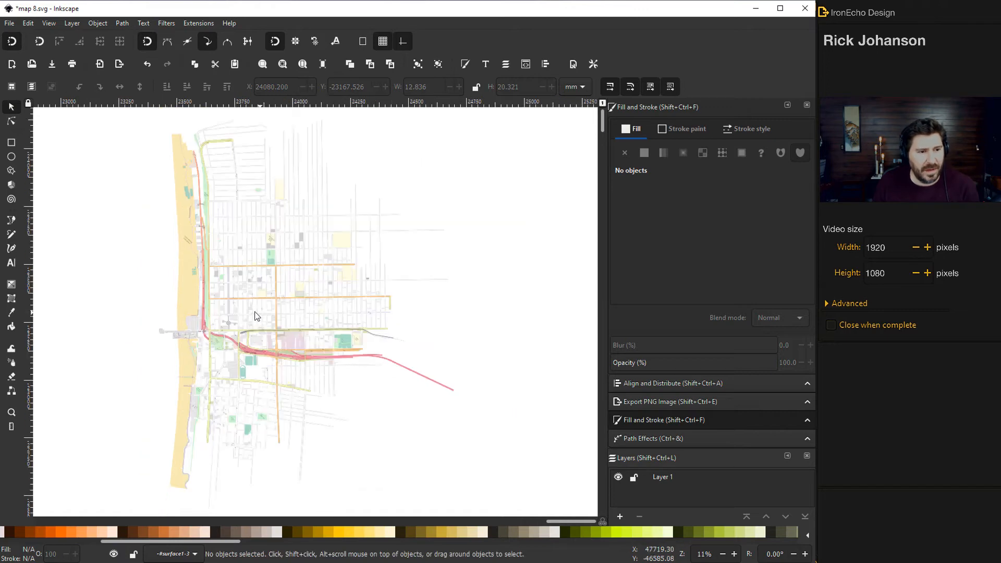
scroll(219, 300, "up", 1)
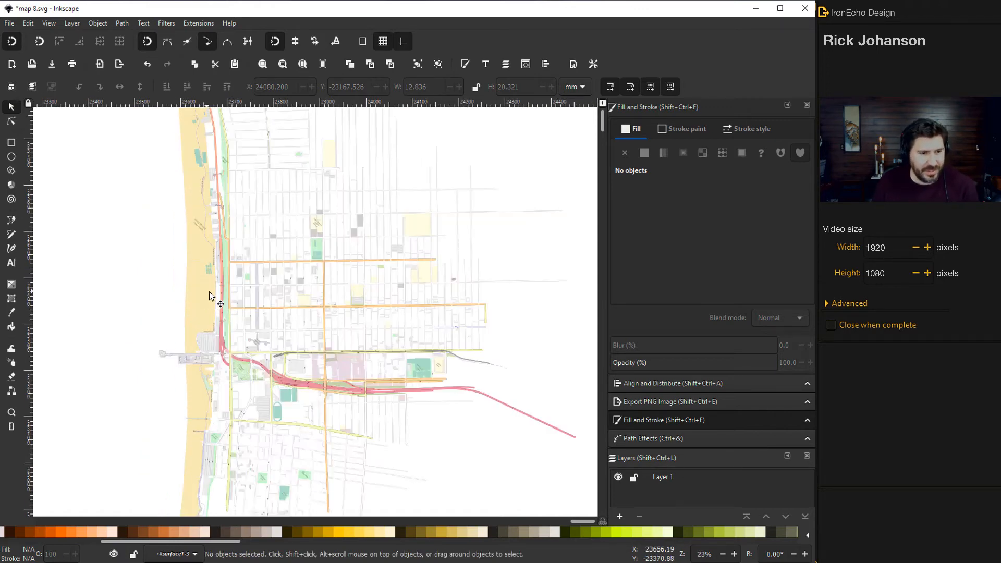
left_click(192, 288)
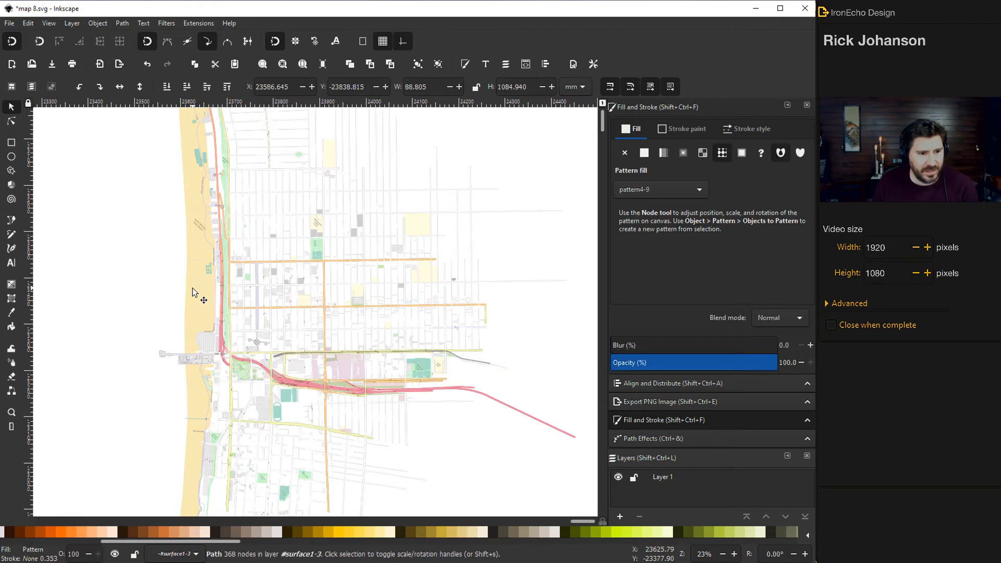
left_click_drag(190, 294, 74, 295)
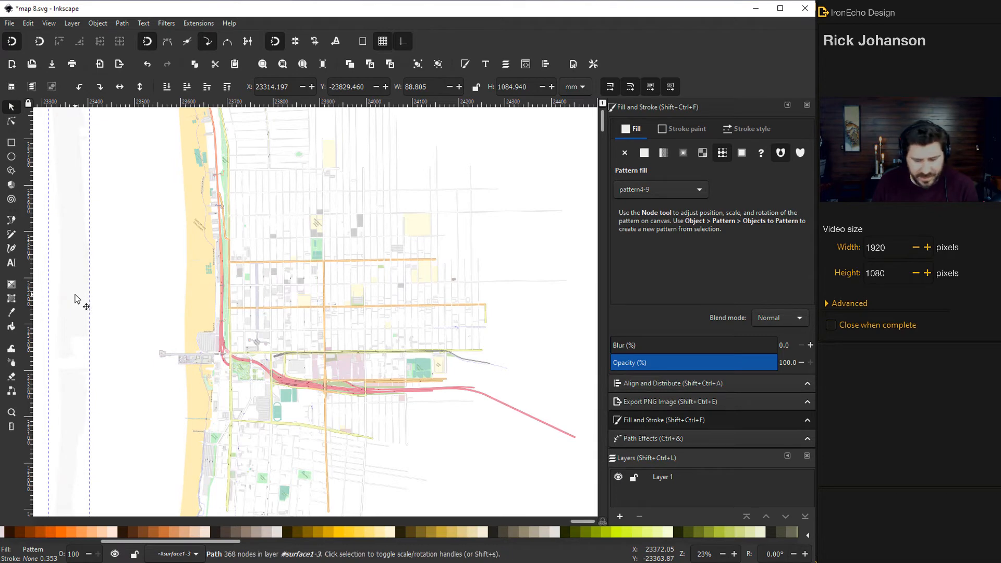
key("Escape")
Move the flat sand-colored beach shape west, clear of the street map, to about X 23249 mm.
left_click(195, 298)
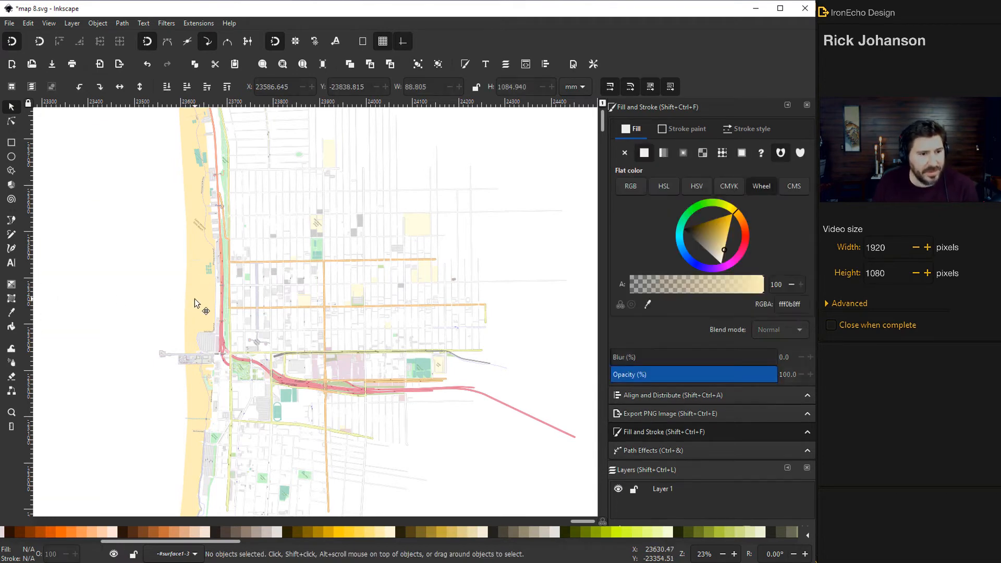
left_click_drag(211, 294, 63, 298)
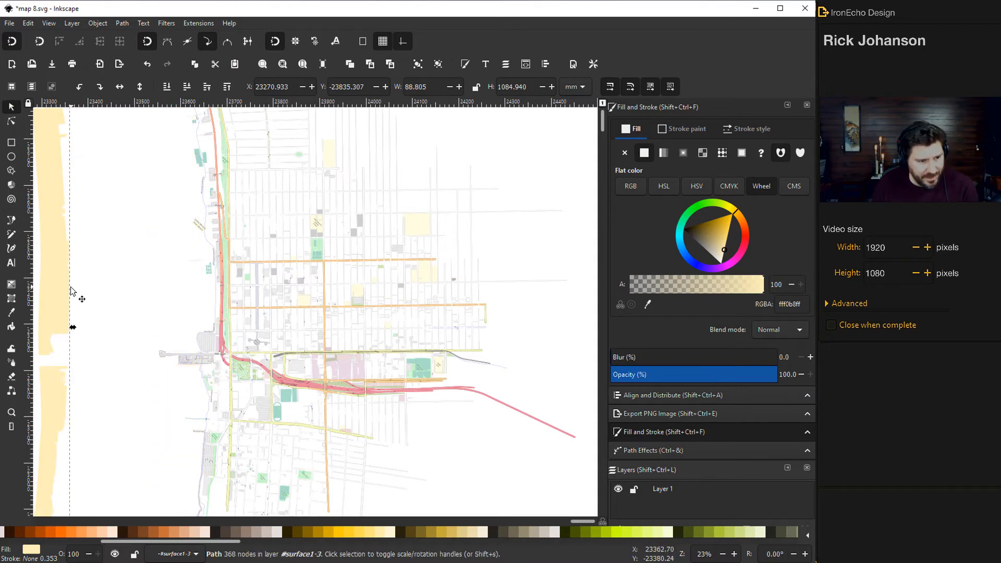
left_click_drag(56, 293, 46, 291)
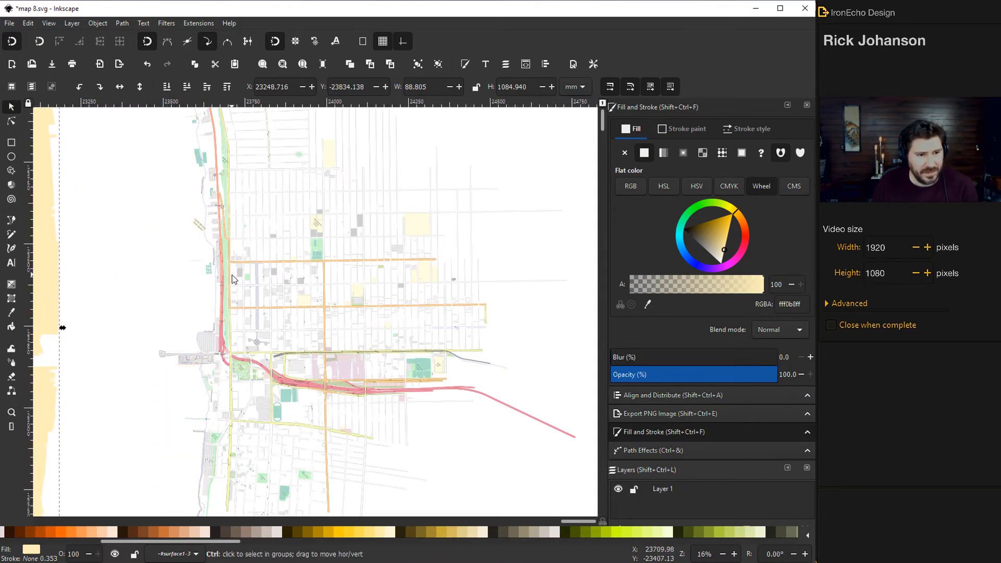
scroll(233, 275, "down", 2)
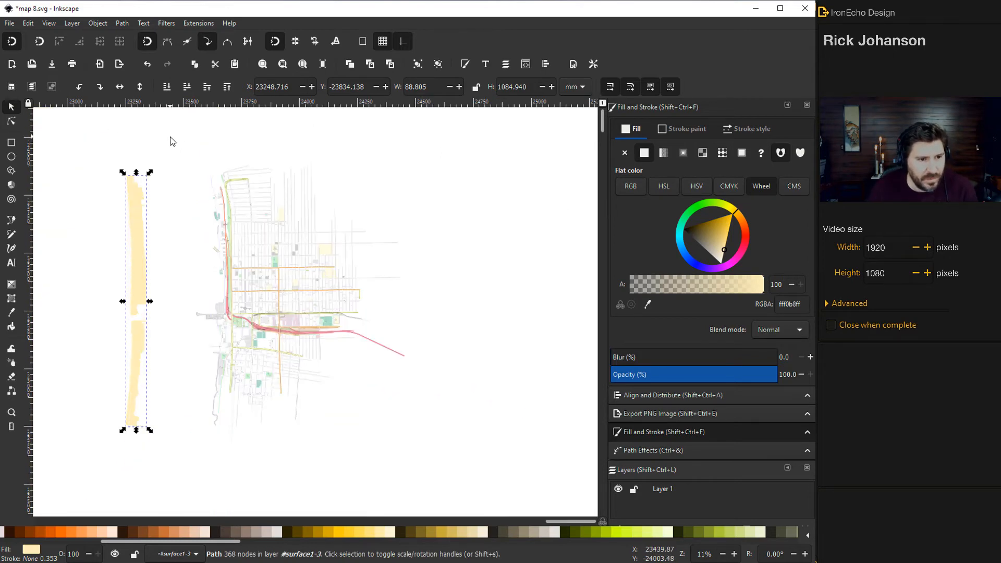
Group all the street map objects, leaving the beach shape out of the group.
left_click_drag(170, 137, 444, 459)
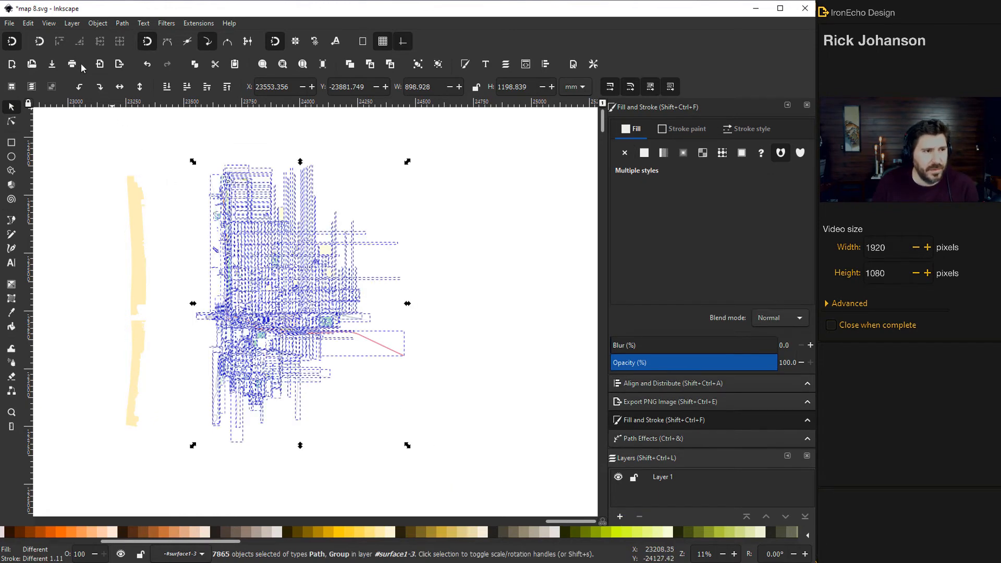
left_click(97, 23)
left_click(121, 102)
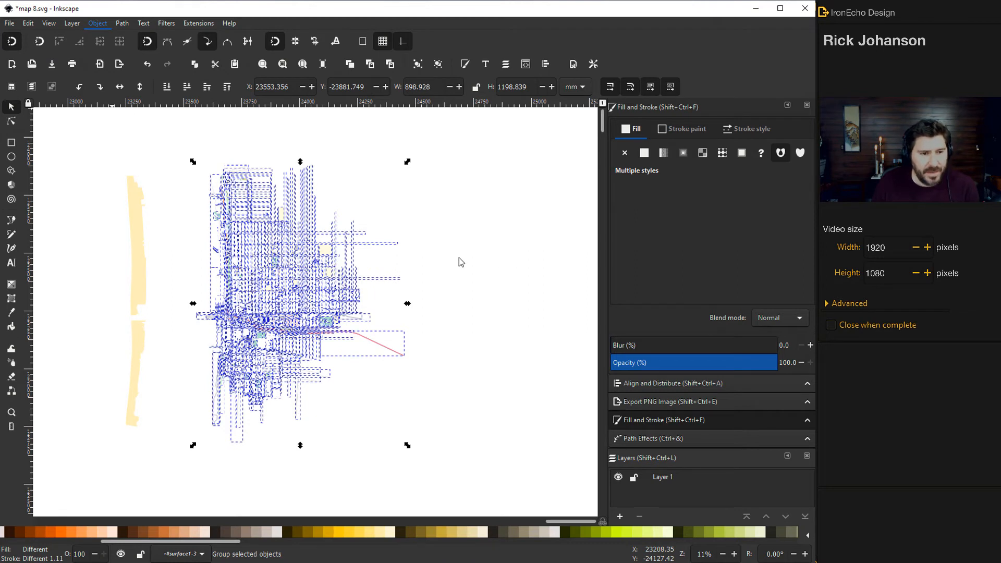
left_click(432, 283)
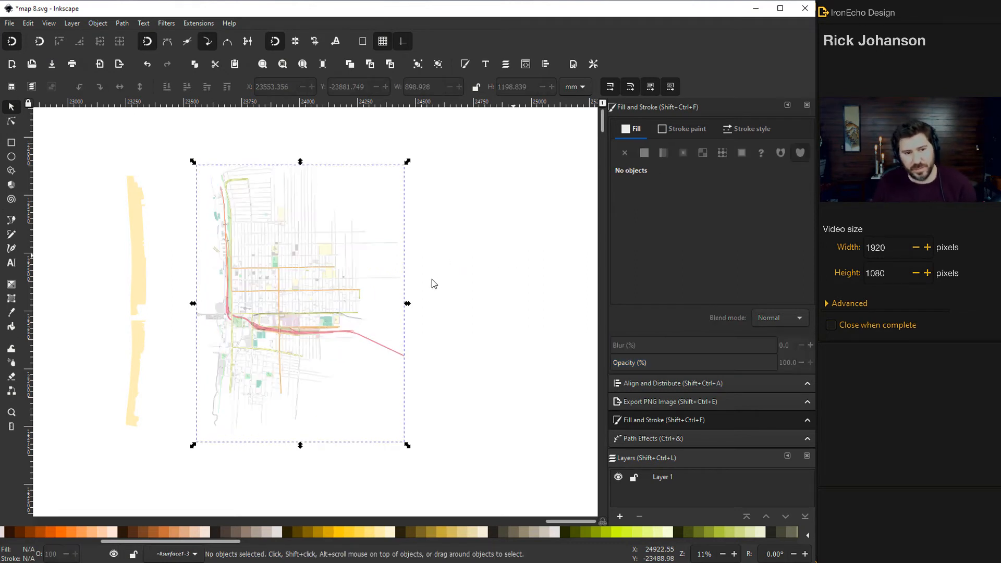
Apply the Greyscale color filter to the street map group with red 0.21, green 0.72, blue 0.07 and lightness -0.62, checking it in live preview.
left_click(290, 249)
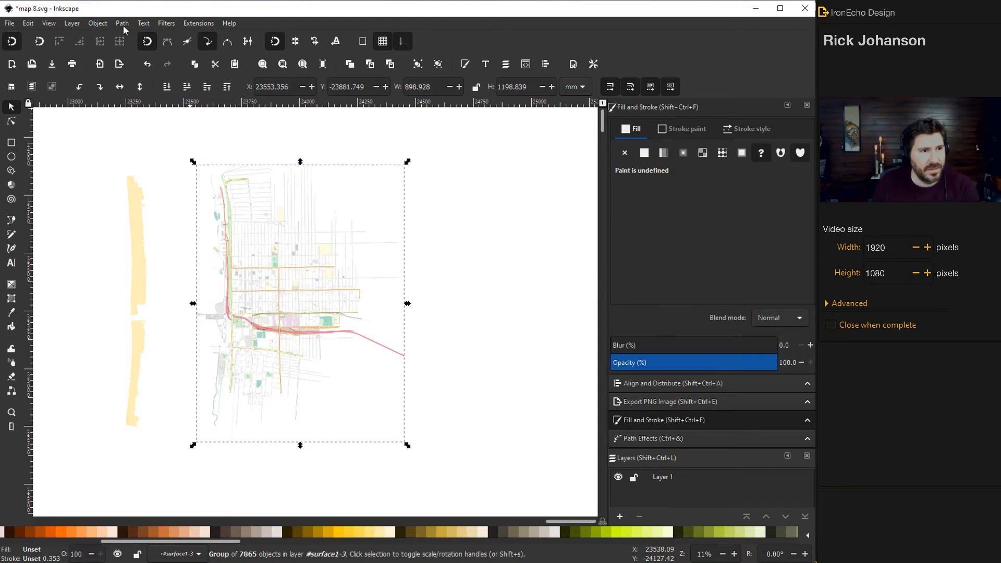
left_click(172, 25)
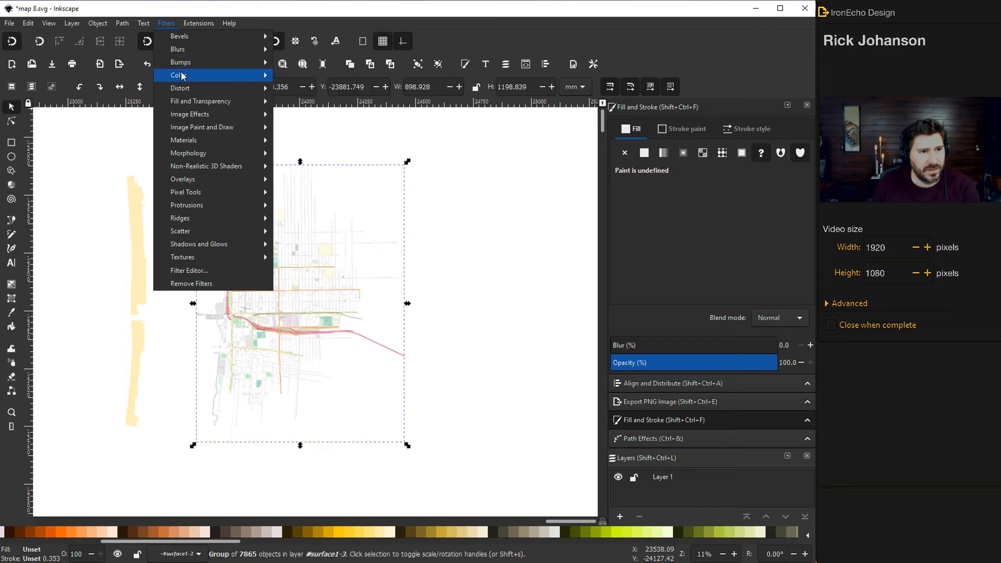
mouse_move(244, 81)
left_click(305, 233)
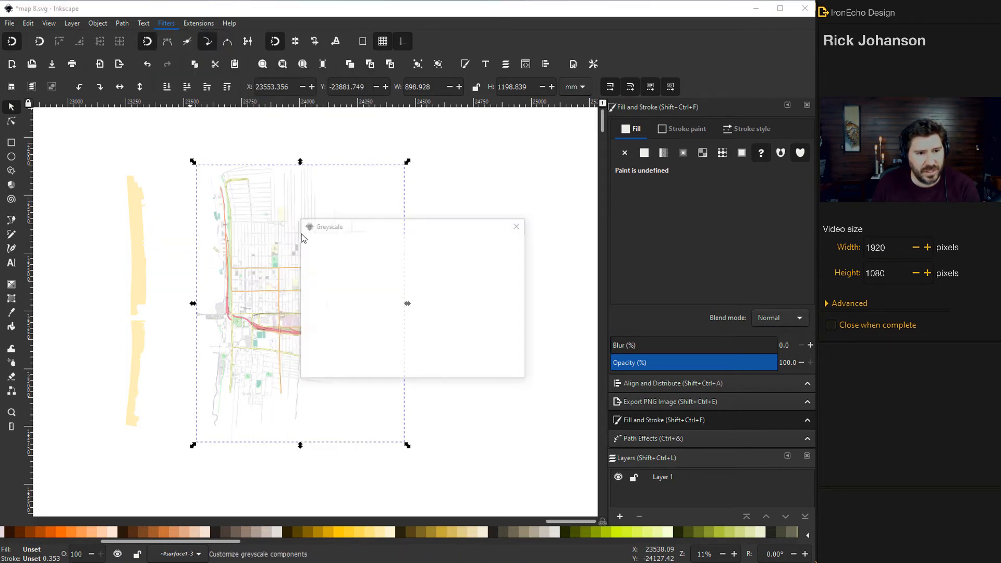
left_click_drag(409, 224, 537, 217)
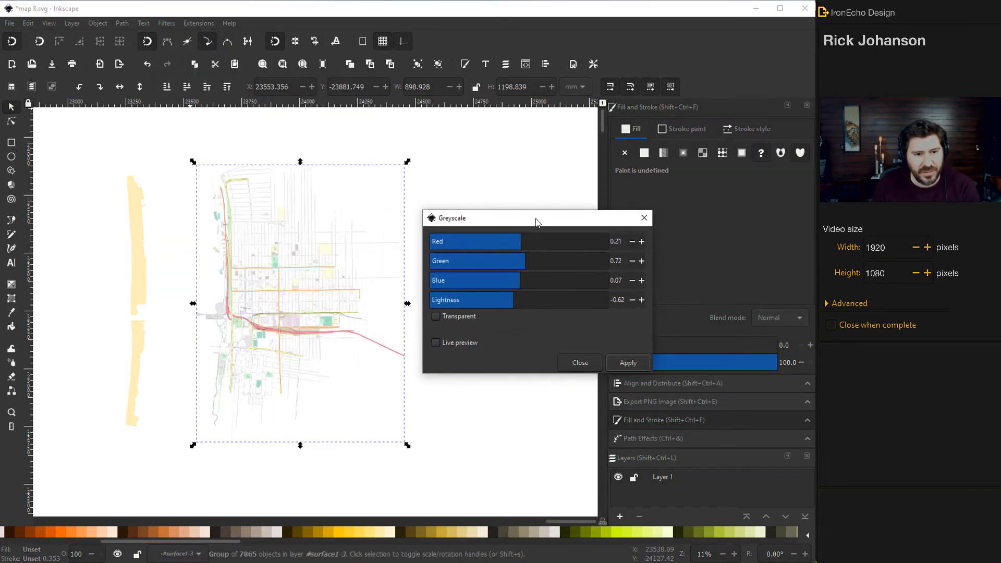
left_click(453, 340)
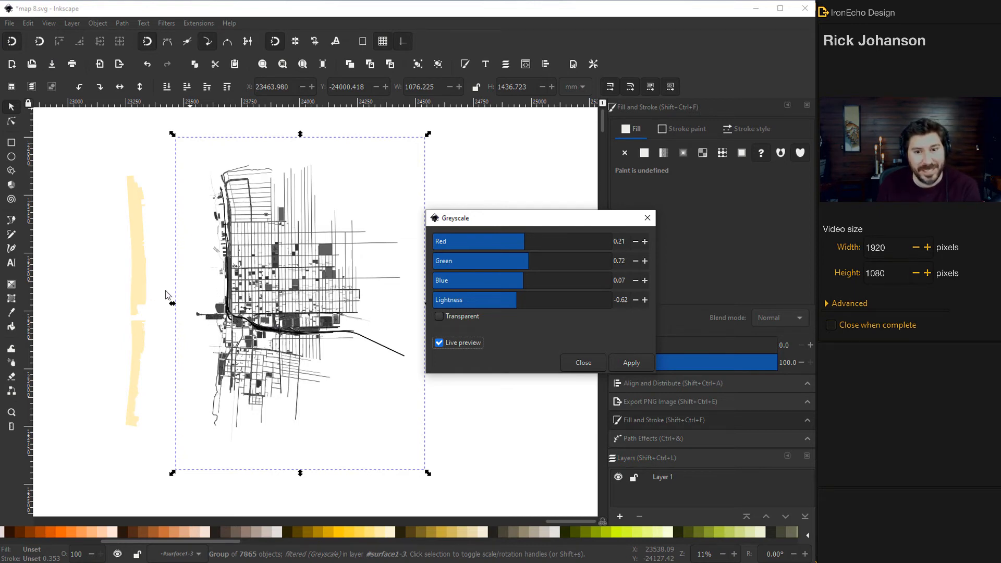
left_click(631, 364)
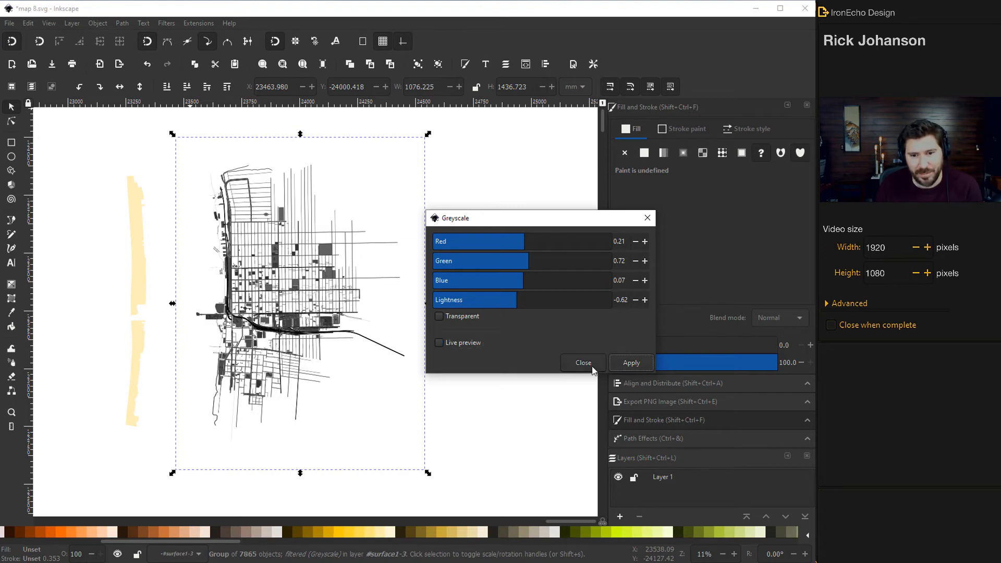
left_click(592, 366)
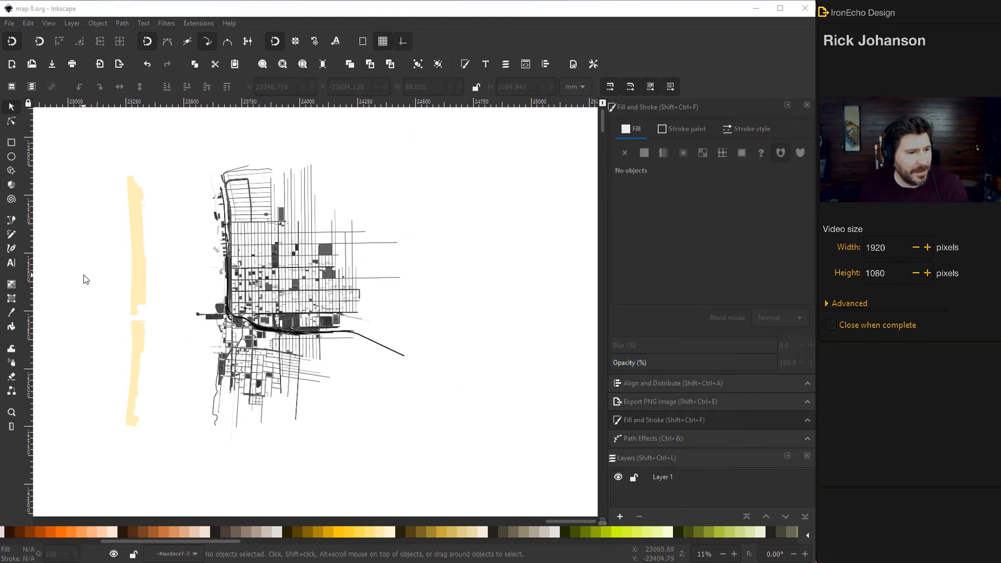
Draw a closed ocean outline around the beach shape, following the coastline along the map's west edge, about 697 mm wide and 1361 mm high.
left_click(11, 221)
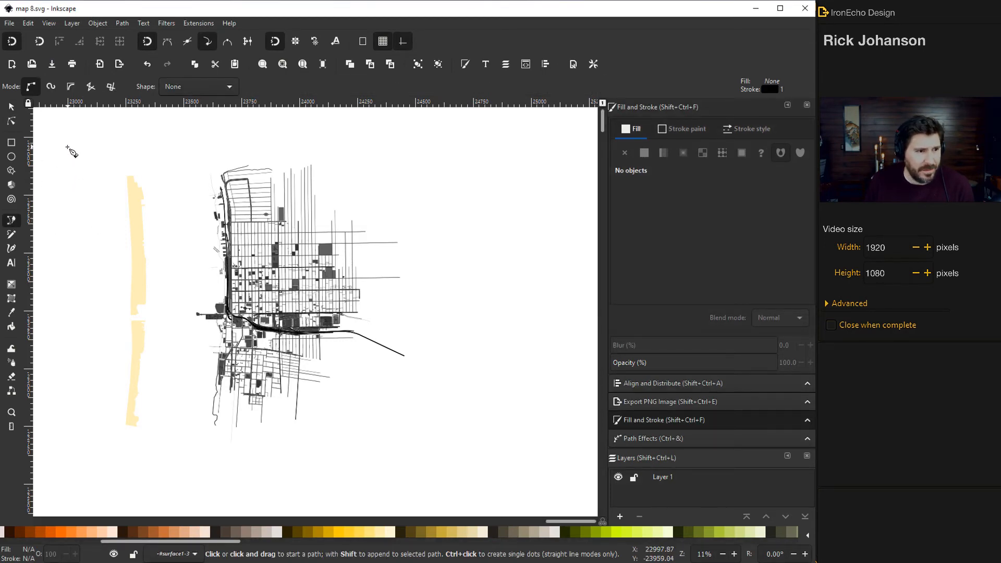
left_click(67, 147)
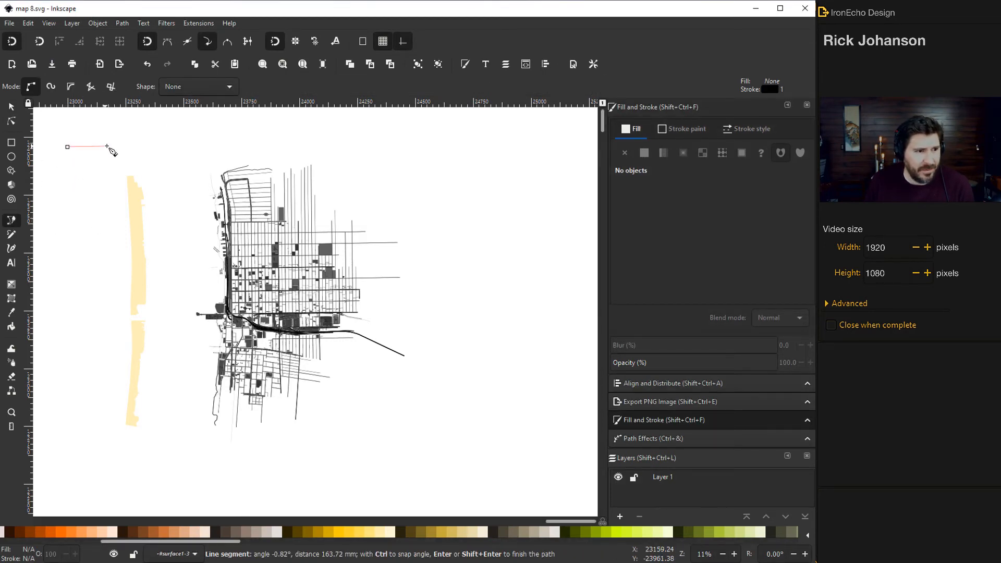
left_click(188, 148)
left_click(210, 175)
left_click(214, 215)
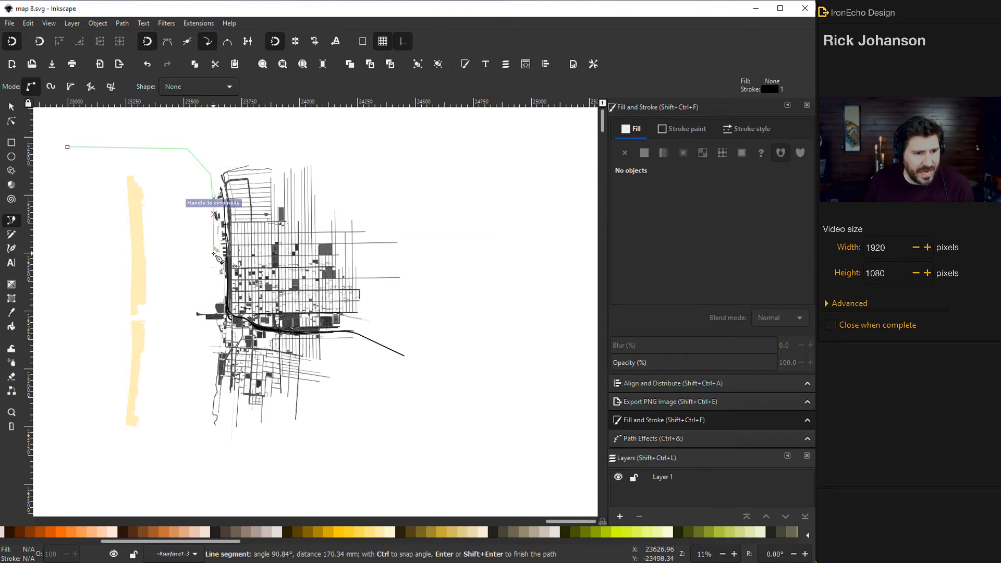
left_click(216, 251)
left_click(213, 292)
left_click(214, 317)
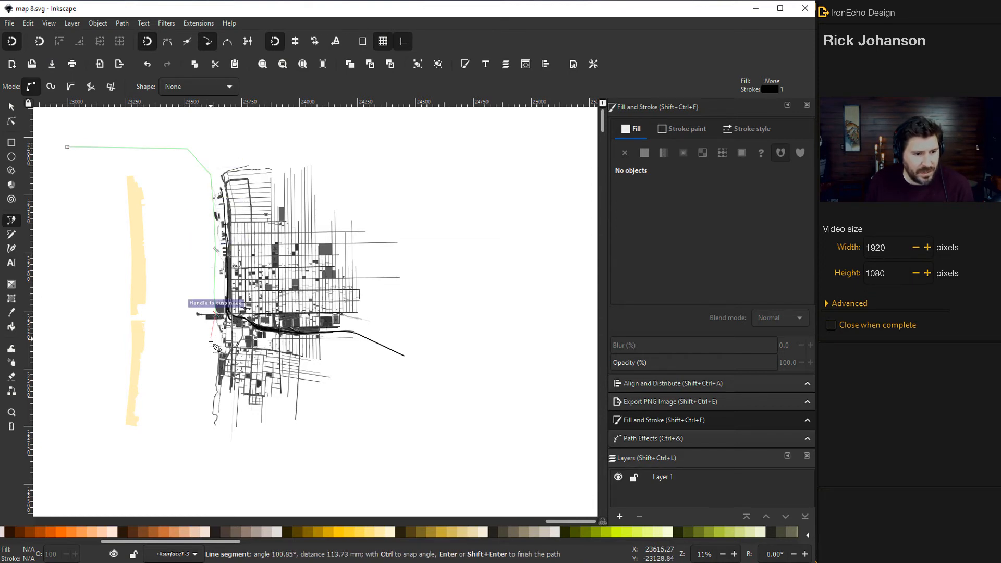
left_click(213, 350)
left_click(212, 413)
left_click(195, 461)
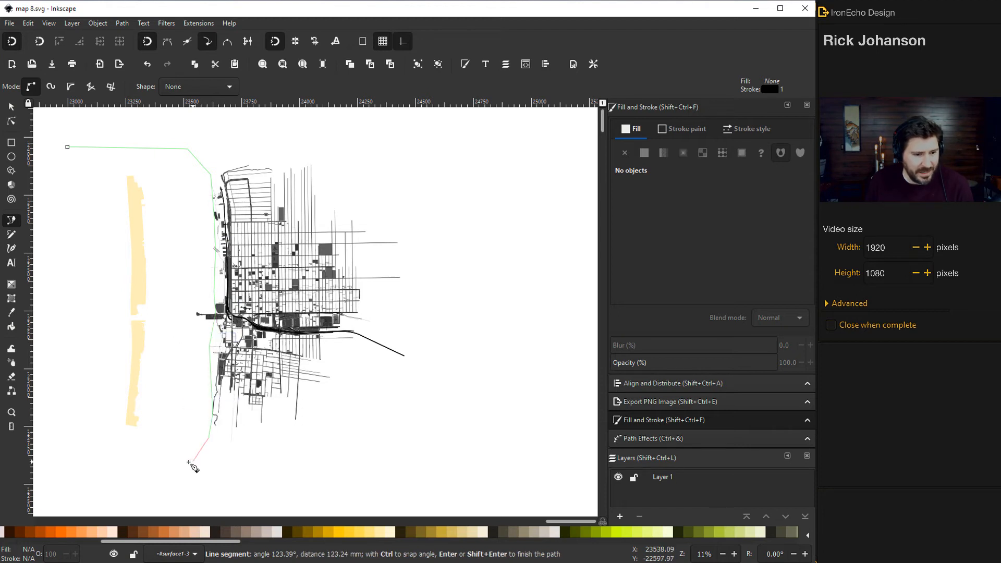
left_click(110, 451)
left_click(67, 433)
left_click(64, 182)
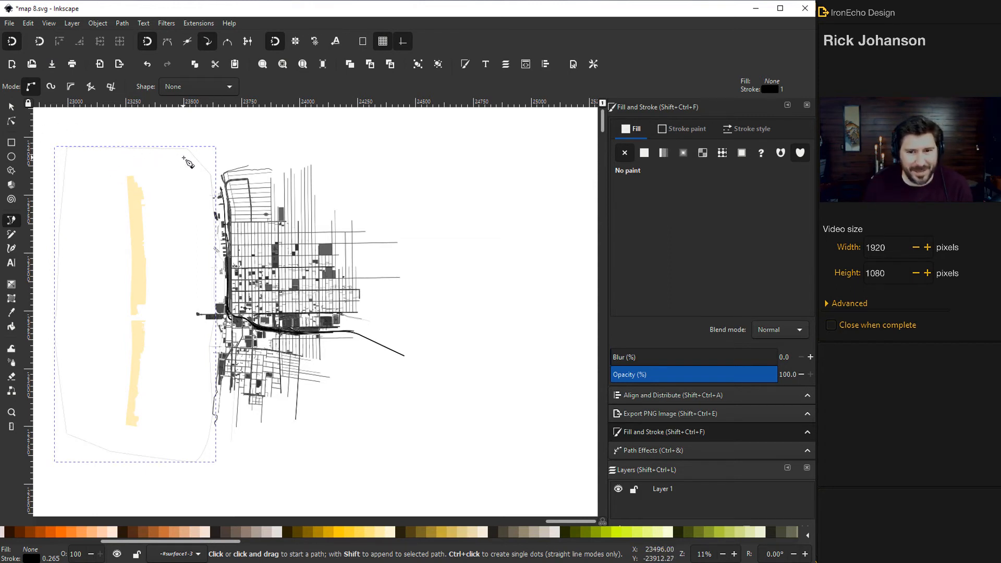
Give the ocean shape a flat fill and change its color to a saturated bright blue.
left_click(644, 152)
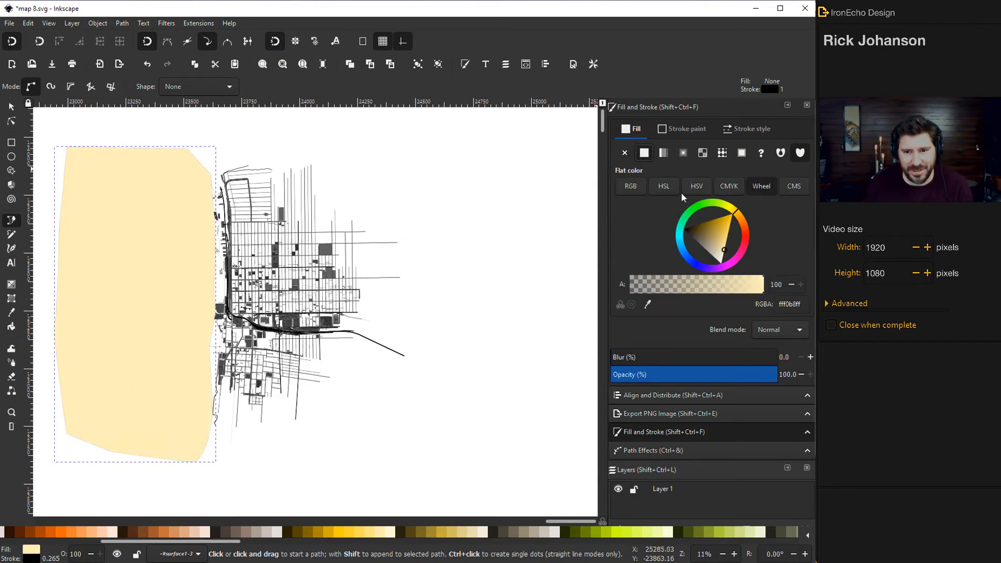
key("s")
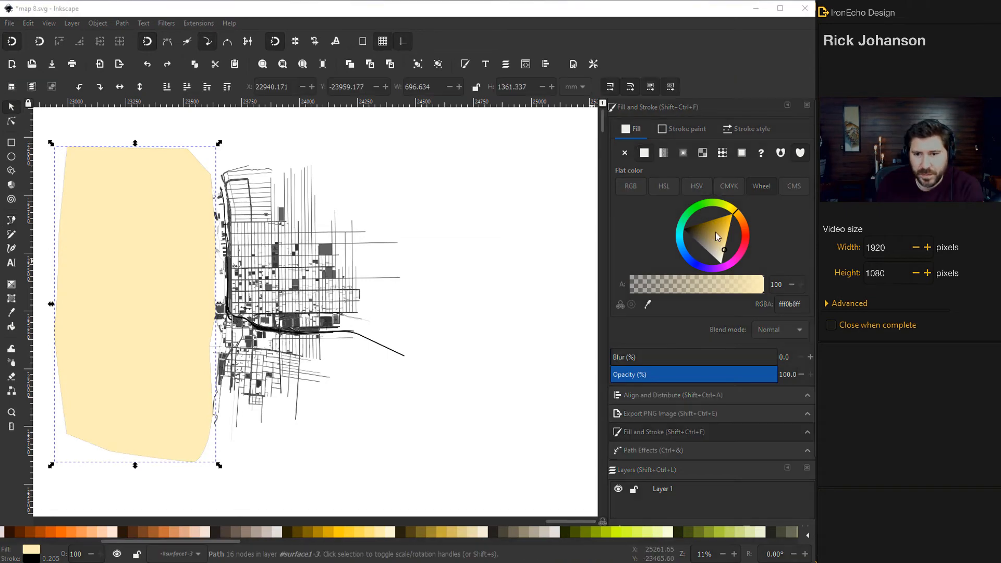
left_click_drag(742, 228, 694, 255)
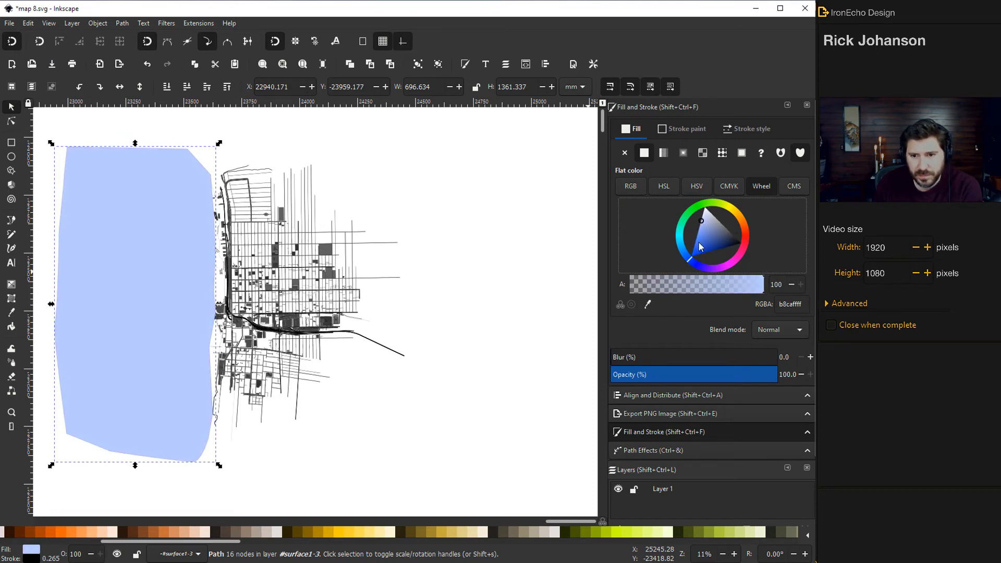
mouse_move(701, 235)
left_mouse_down()
mouse_move(691, 259)
mouse_move(686, 250)
left_mouse_up()
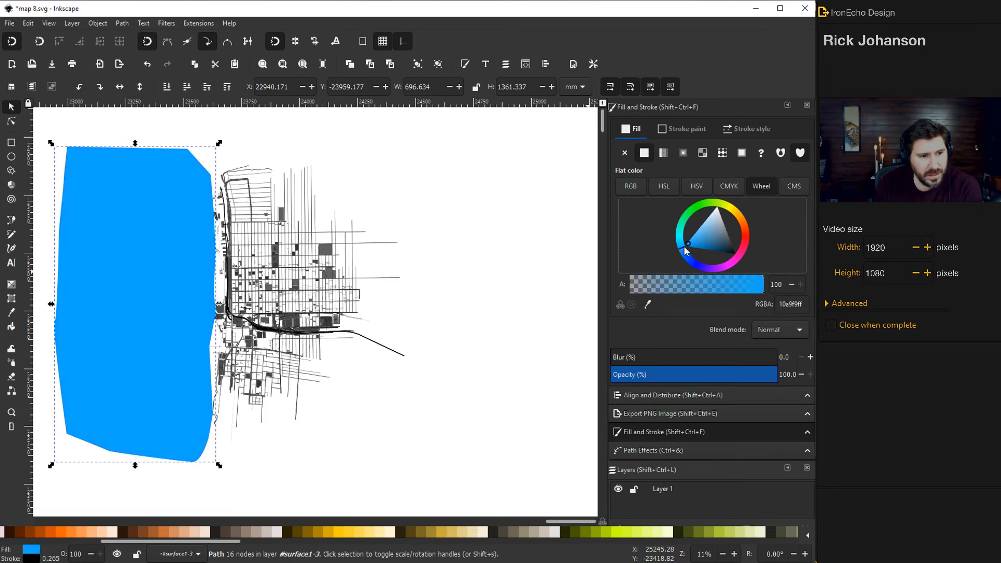
Lower the ocean shape to the bottom and move the beach back to the coastline beside the streets, at about X 23589 mm.
left_click(153, 192)
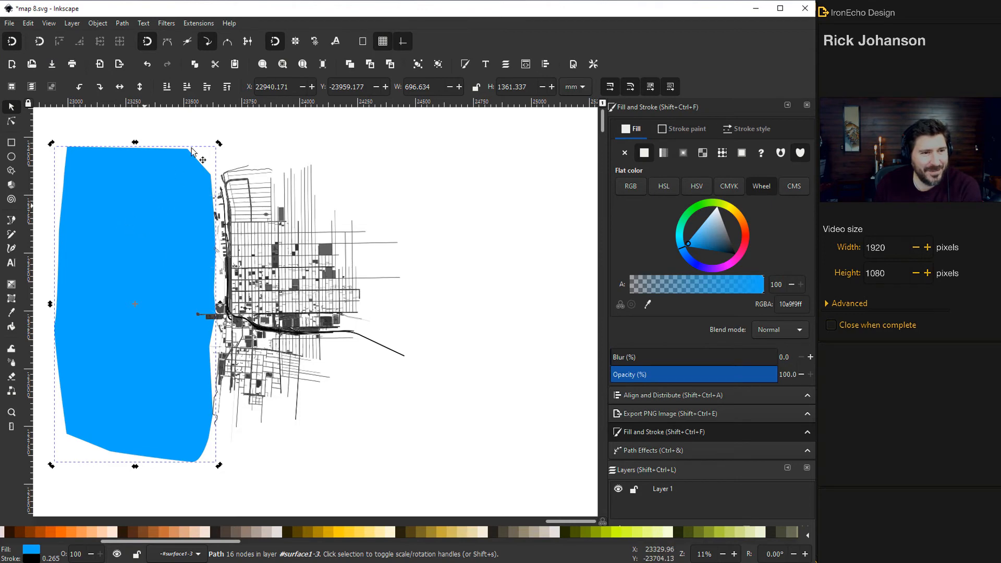
left_click(164, 89)
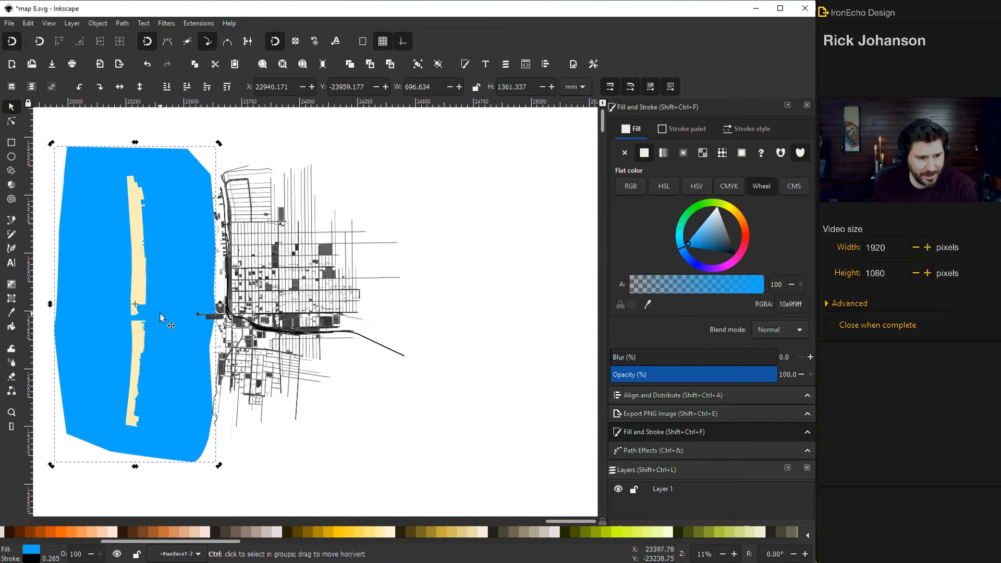
scroll(160, 313, "up", 2, "ctrl")
left_click_drag(137, 282, 288, 283)
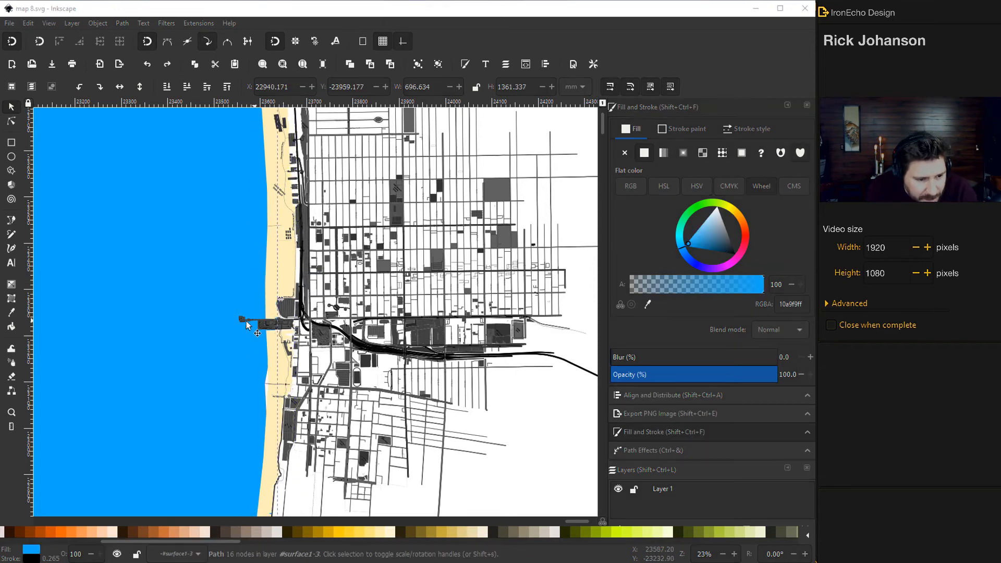
Recolor the ocean to a lighter sky blue, 00c2ffff, and the beach to a saturated golden yellow, ffc201ff.
left_click(181, 305)
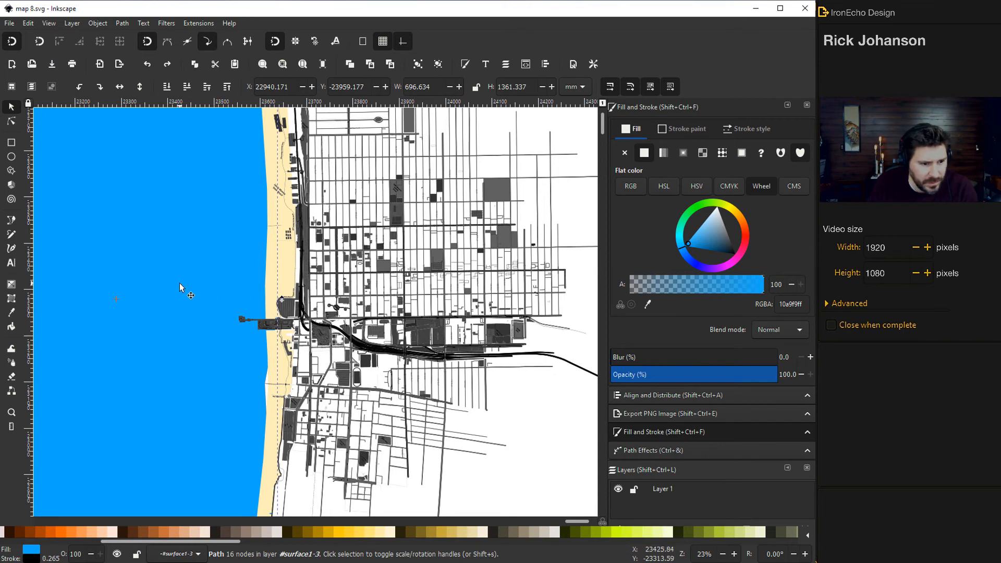
left_click_drag(679, 252, 682, 248)
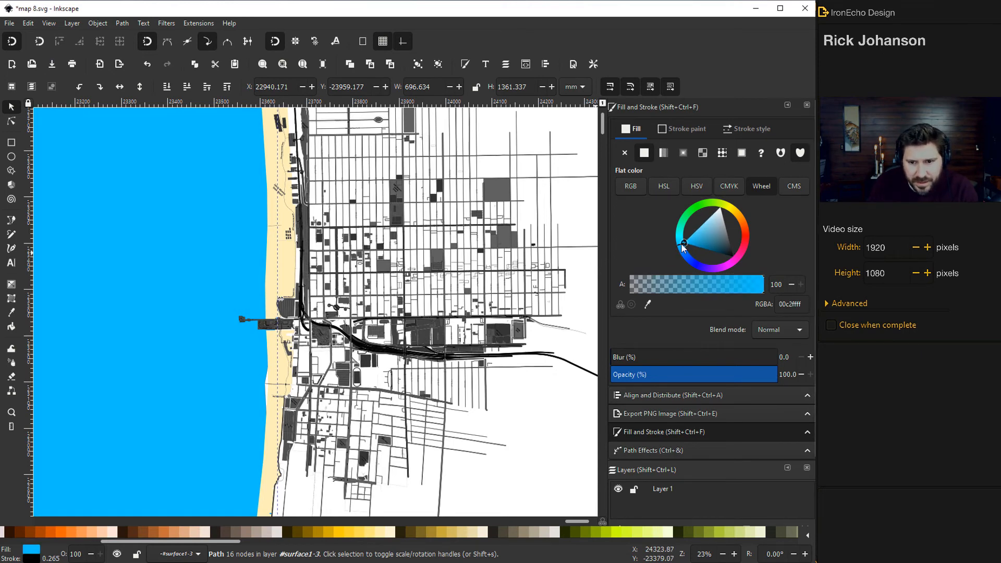
left_click(297, 287)
left_click_drag(724, 249, 739, 214)
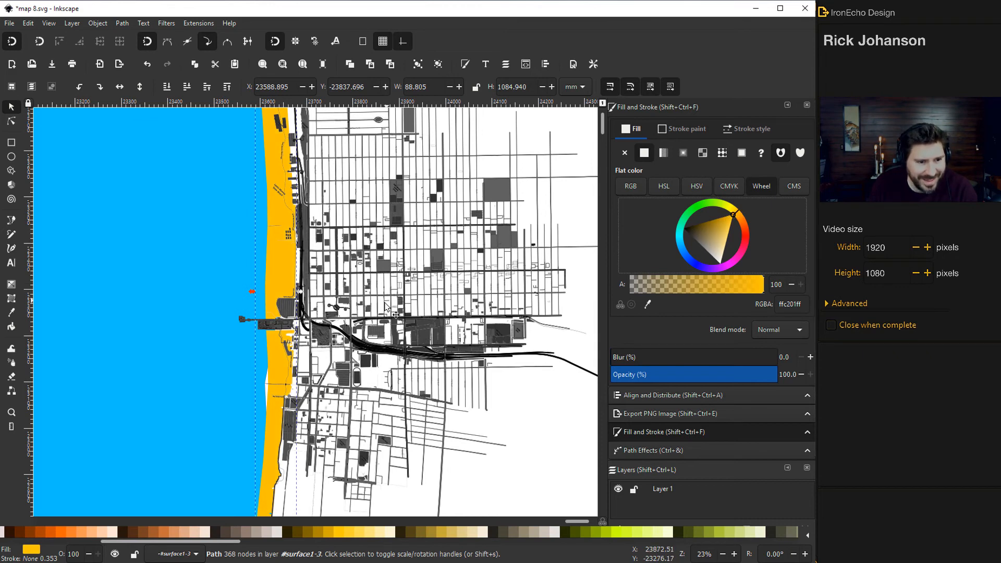
scroll(320, 288, "down", 2)
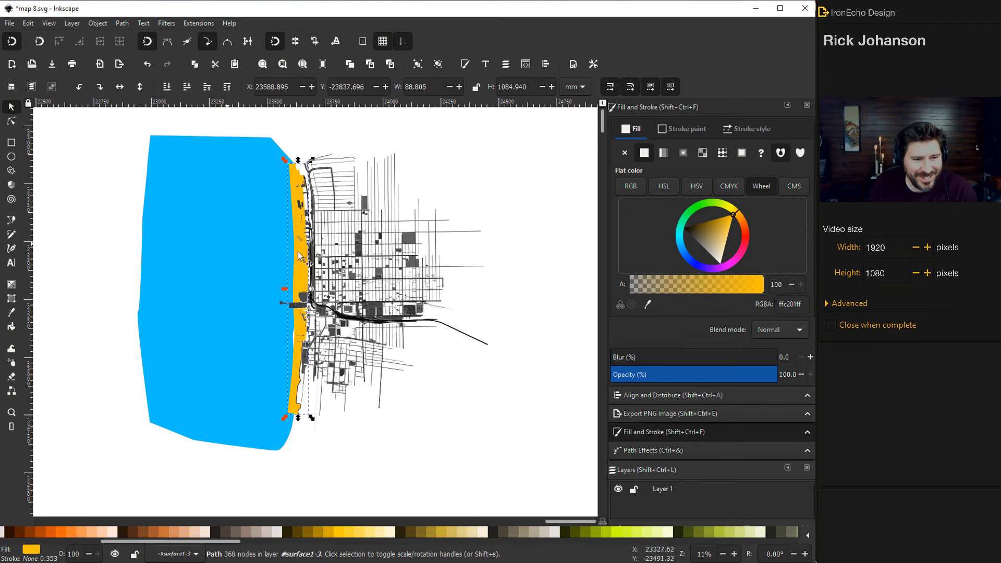
left_click(517, 417)
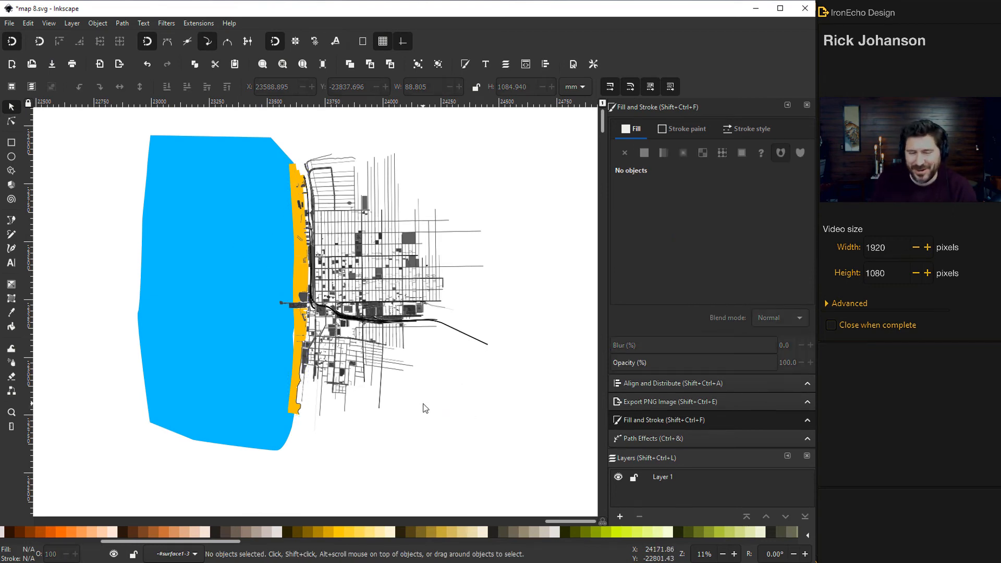
Save the document and group the ocean, beach and street map together.
left_click(10, 23)
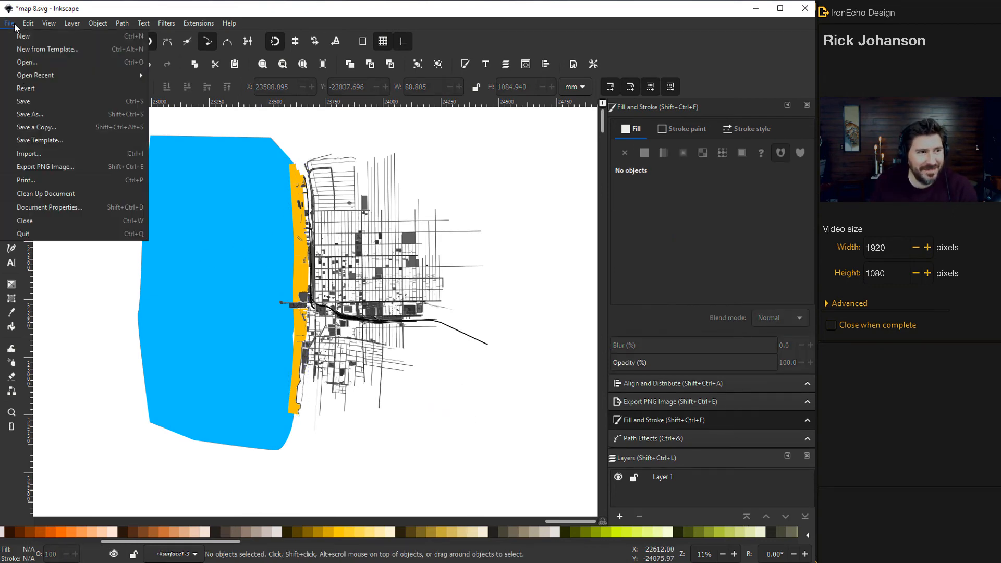
left_click(26, 107)
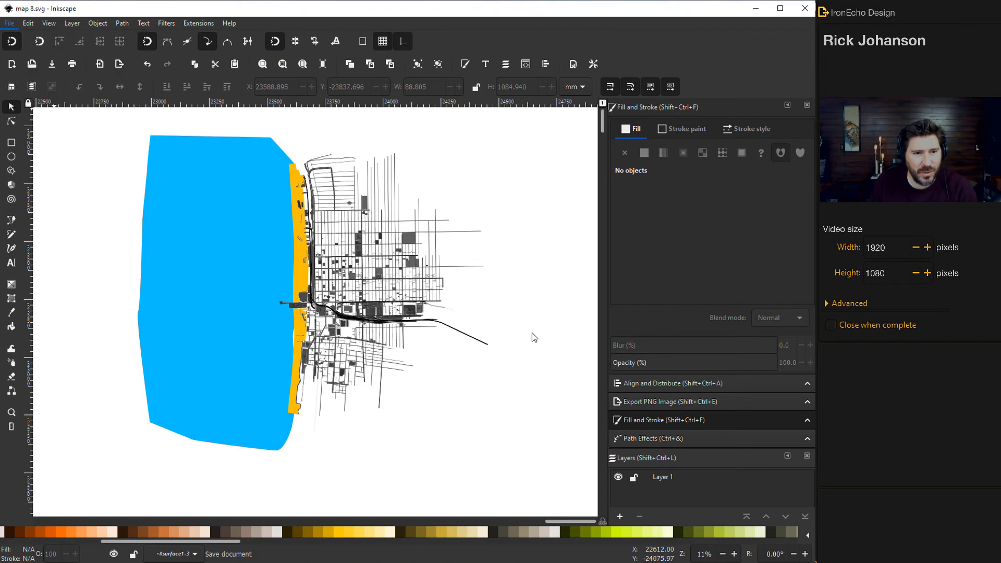
left_click_drag(90, 116, 537, 480)
left_click(98, 23)
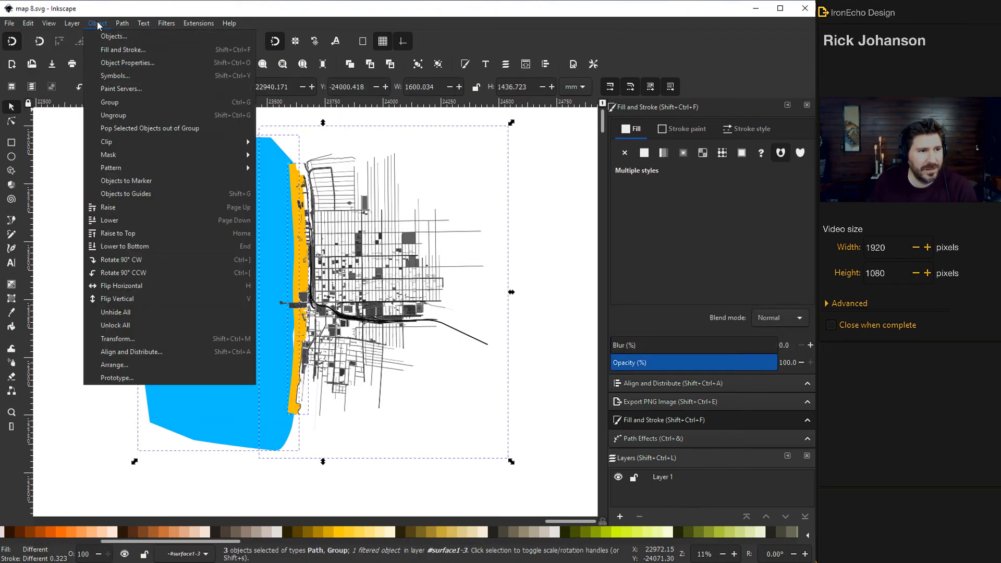
left_click(112, 101)
Move the white inner rectangle of the poster frame up over the map's coastline, to about X 23301 mm, Y -23797 mm.
scroll(332, 332, "down", 2, "ctrl")
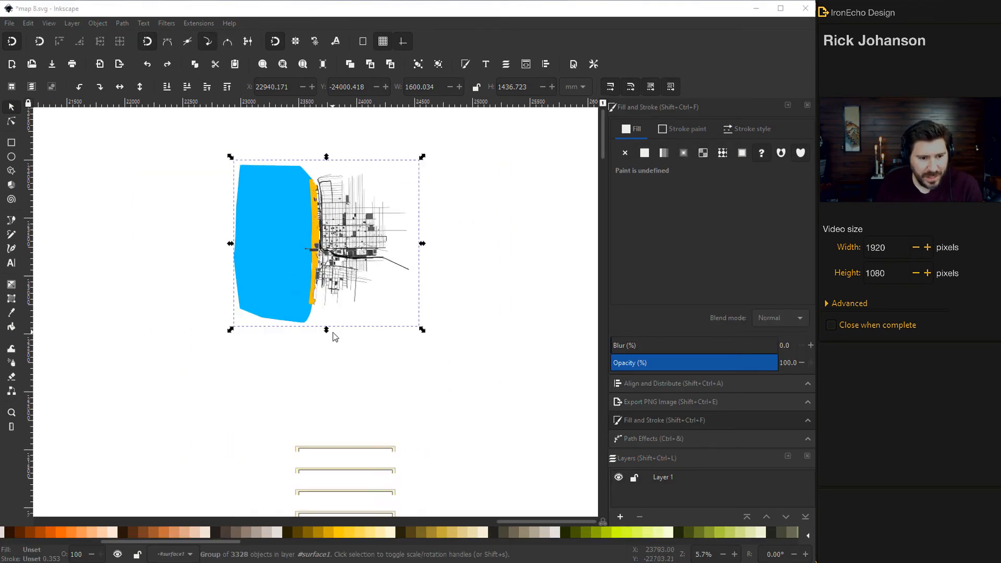
scroll(333, 335, "down", 5)
scroll(369, 369, "down", 2)
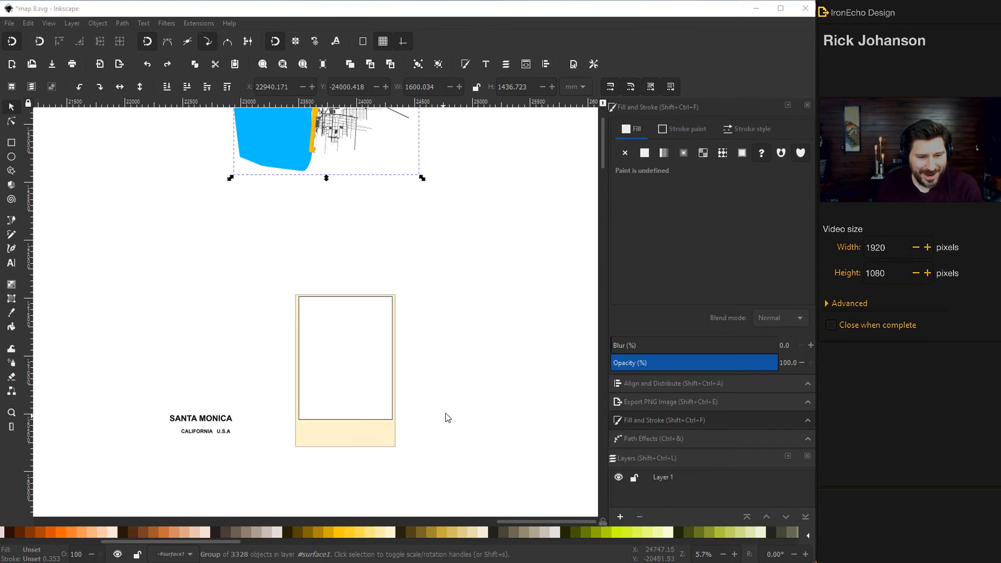
left_click(264, 288)
left_click(338, 359)
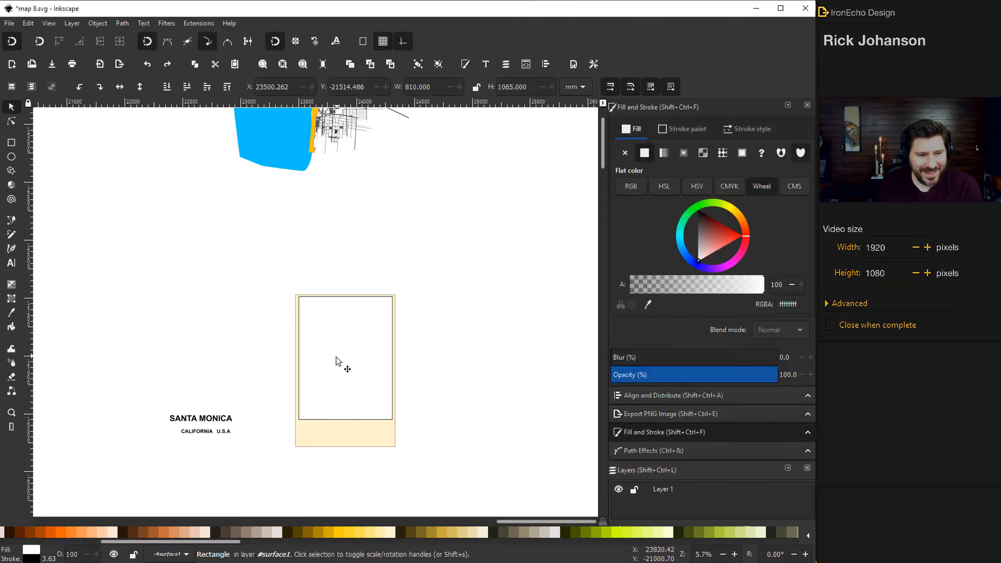
left_click_drag(339, 360, 318, 171)
scroll(332, 294, "up", 7)
left_click_drag(334, 315, 322, 262)
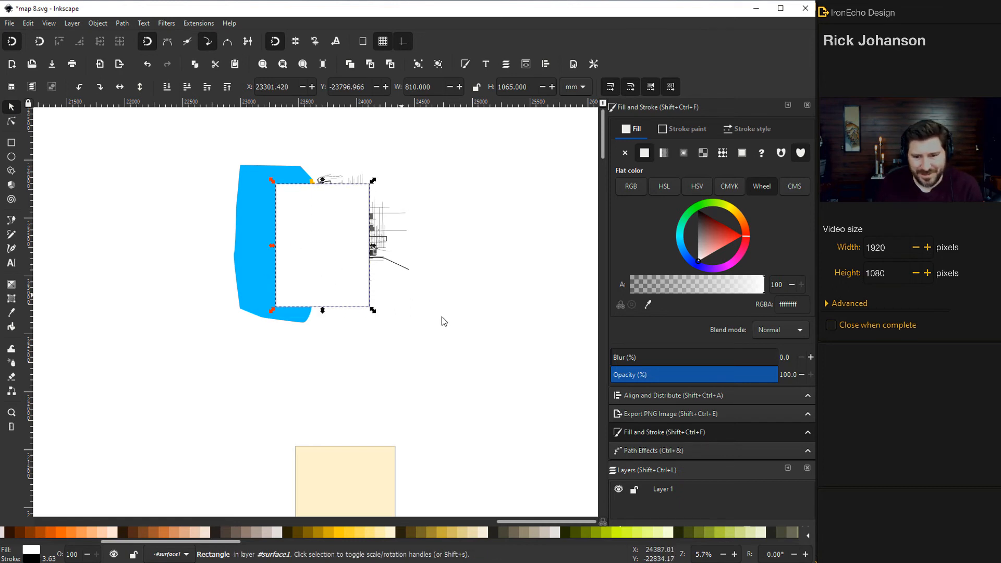
Make the white rectangle over the coastline semi-transparent, with a fill alpha of 55.
left_click(703, 285)
scroll(340, 273, "up", 2)
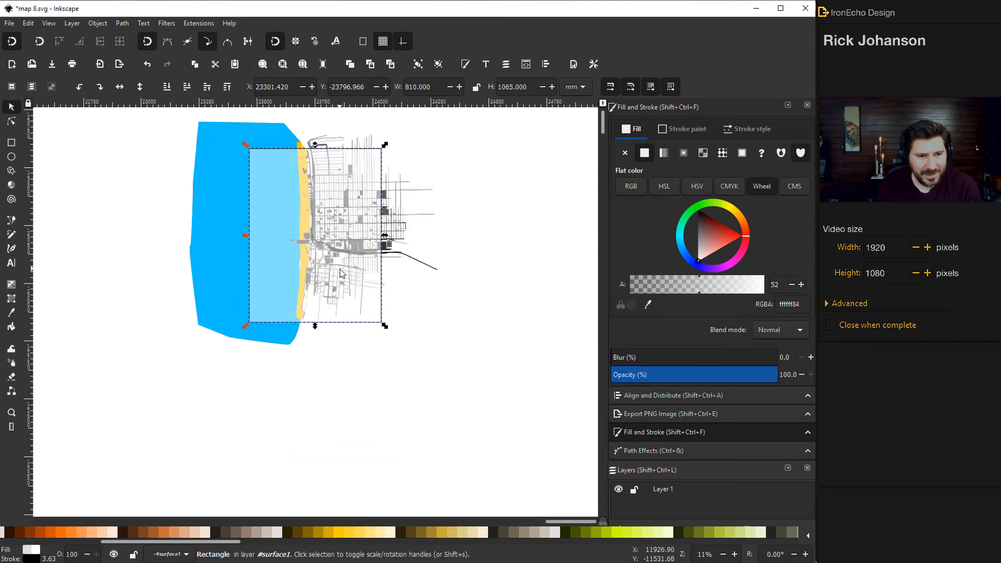
scroll(324, 266, "up", 2)
left_click_drag(258, 264, 268, 259)
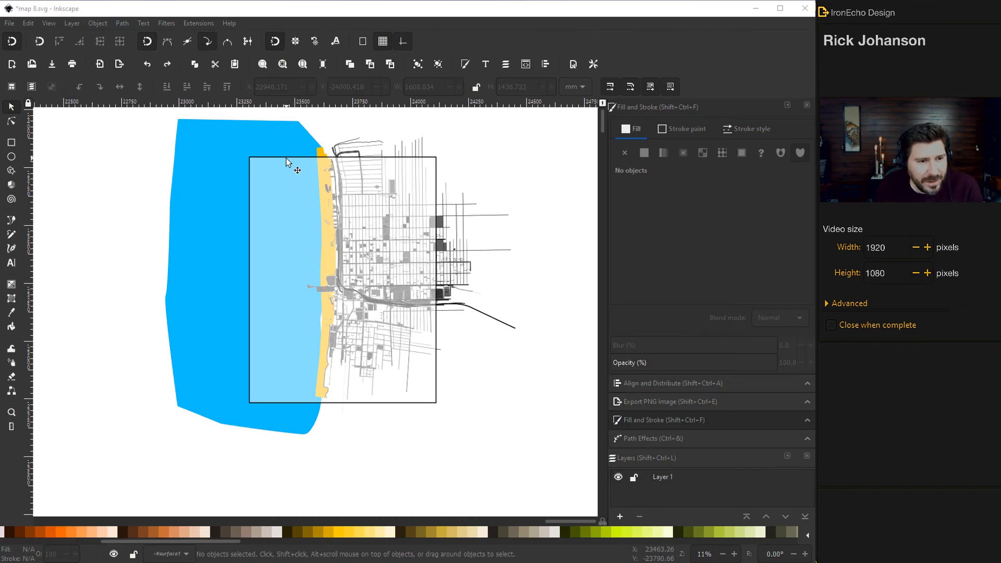
Duplicate the semi-transparent rectangle and move one copy aside, to the lower left of the ocean.
left_click(286, 163)
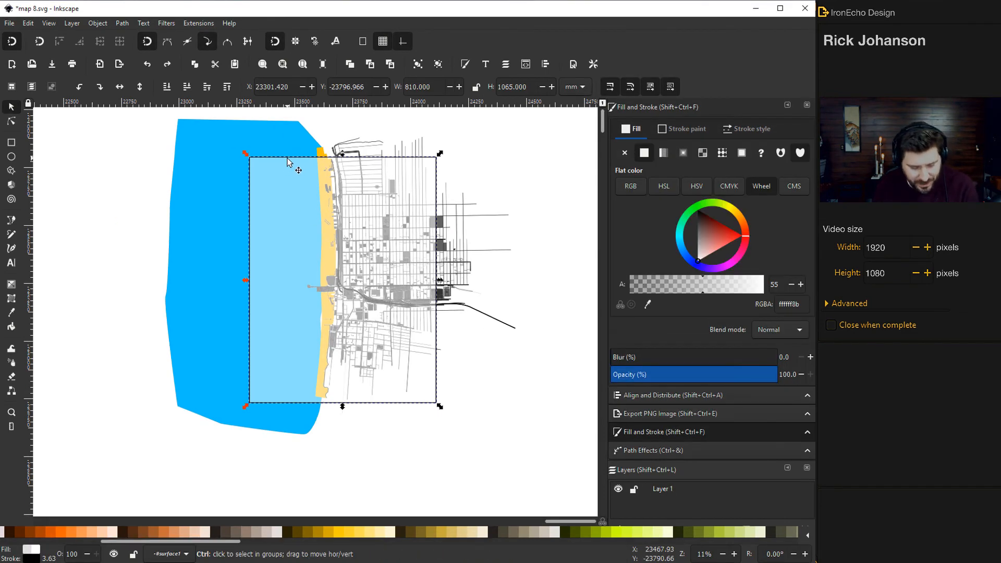
key("Home")
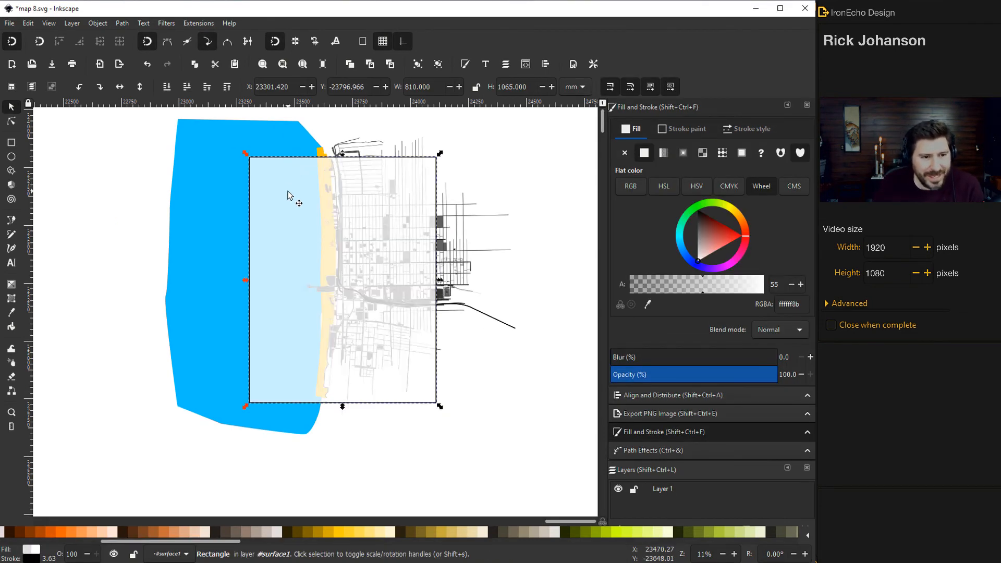
left_click_drag(303, 235, 42, 352)
Clip the grouped ocean, beach and street map to the rectangle lying over the coastline.
left_click(300, 242)
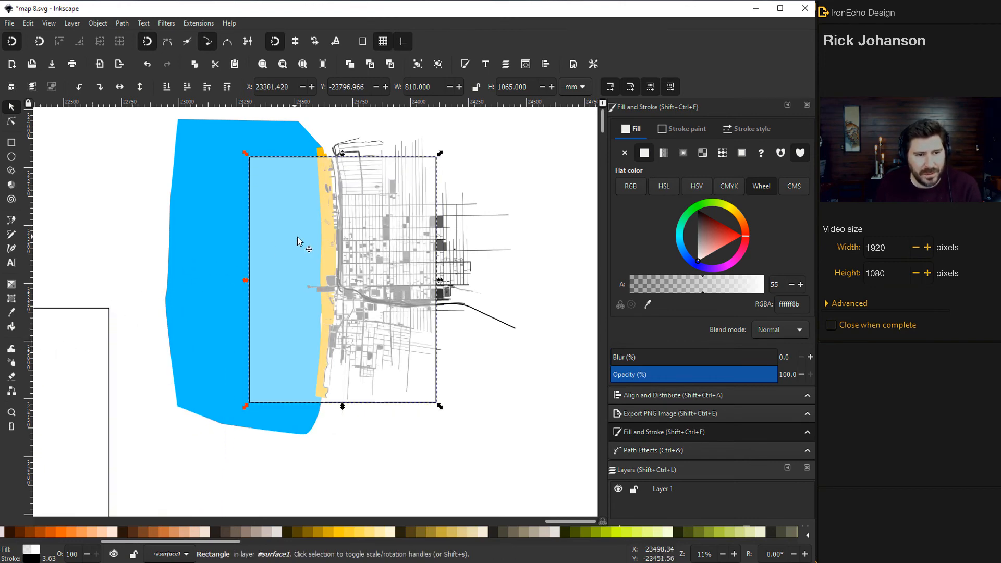
left_click(219, 240, "shift")
left_click(98, 23)
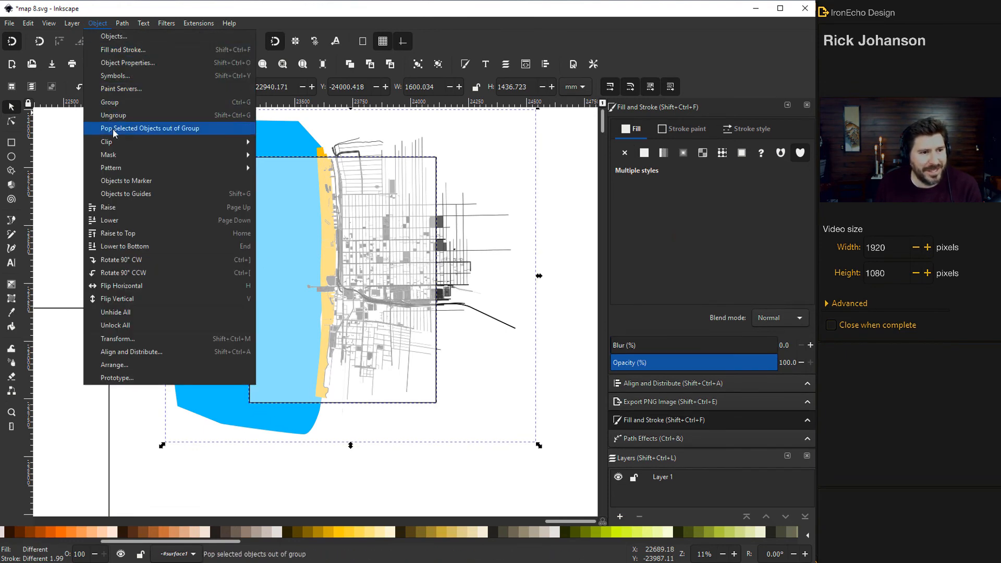
mouse_move(115, 143)
left_click(292, 145)
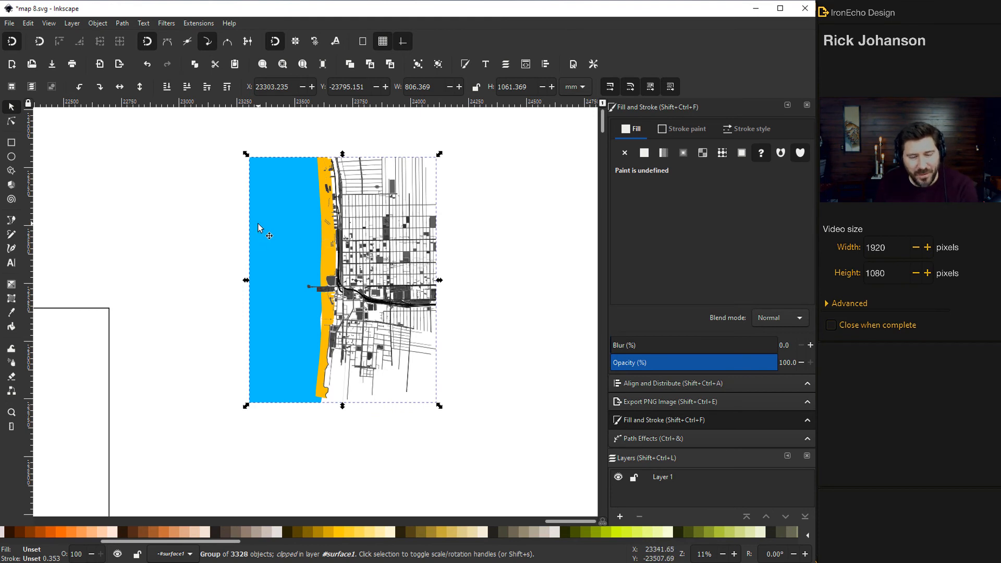
Move the spare rectangle over the clipped map, to about X 23304 mm, Y -23799 mm.
left_click_drag(80, 329, 412, 175)
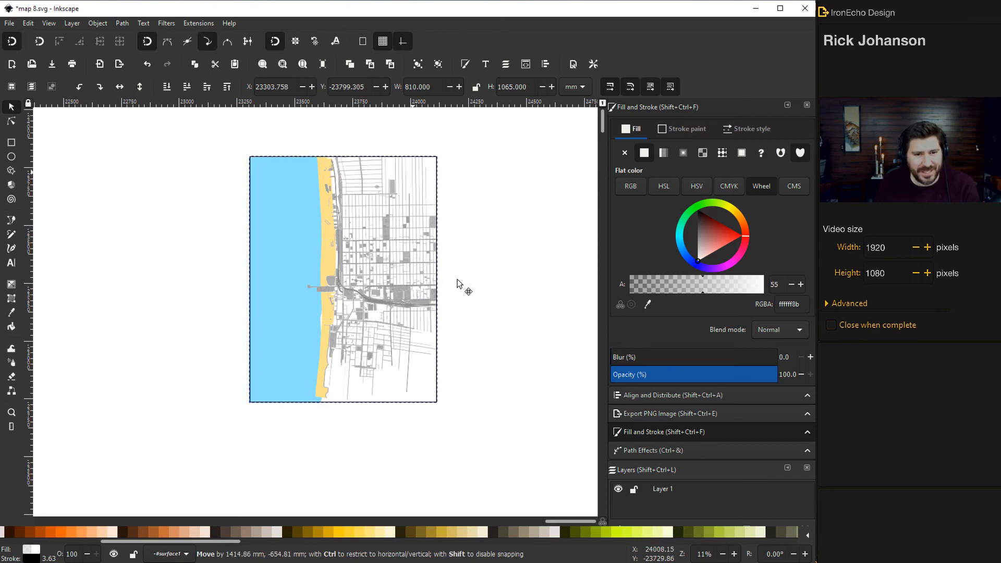
scroll(453, 296, "up", 1)
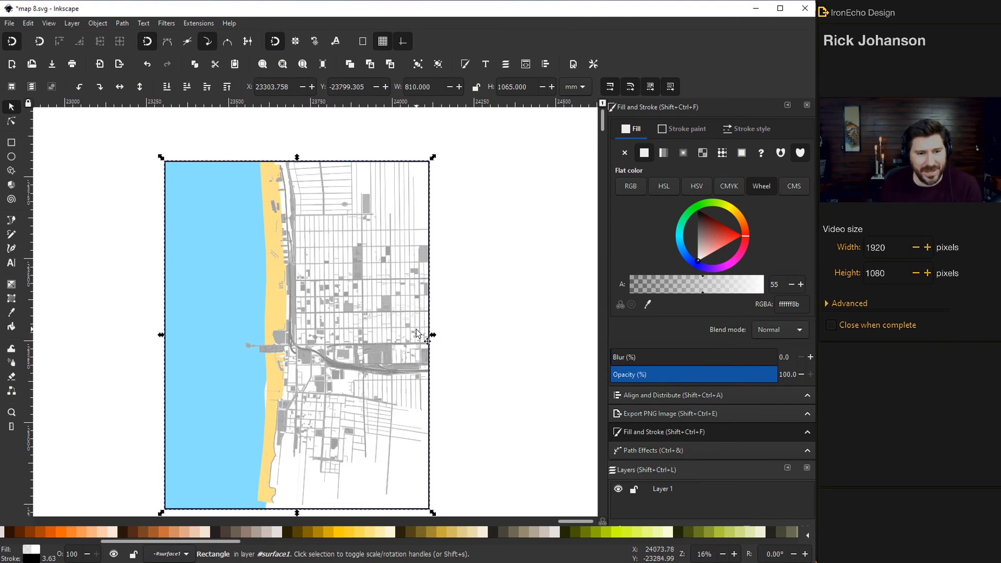
scroll(417, 334, "down", 4)
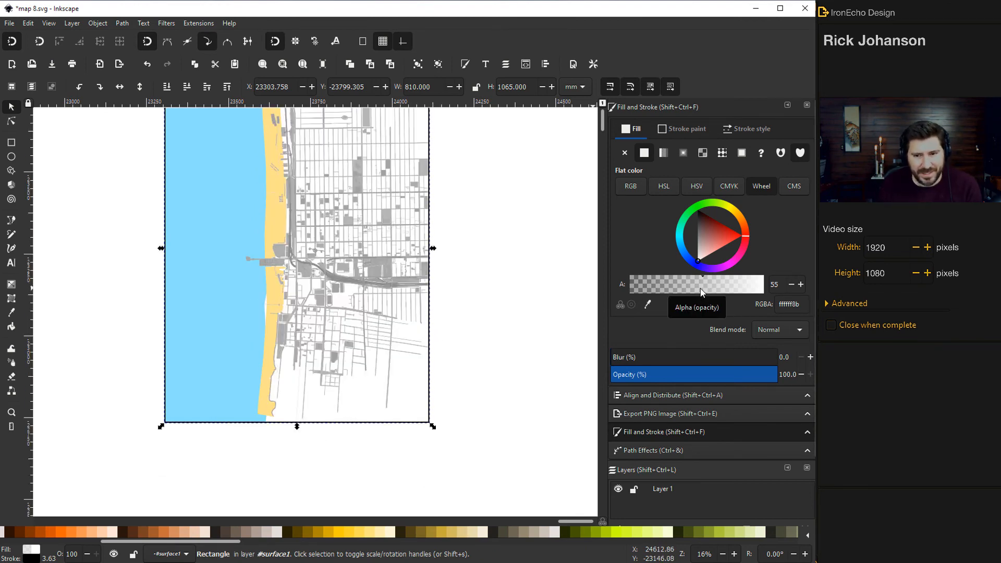
Restore the rectangle's fill alpha to 100 and lower it to the bottom, behind the clipped map.
left_click_drag(701, 292, 769, 289)
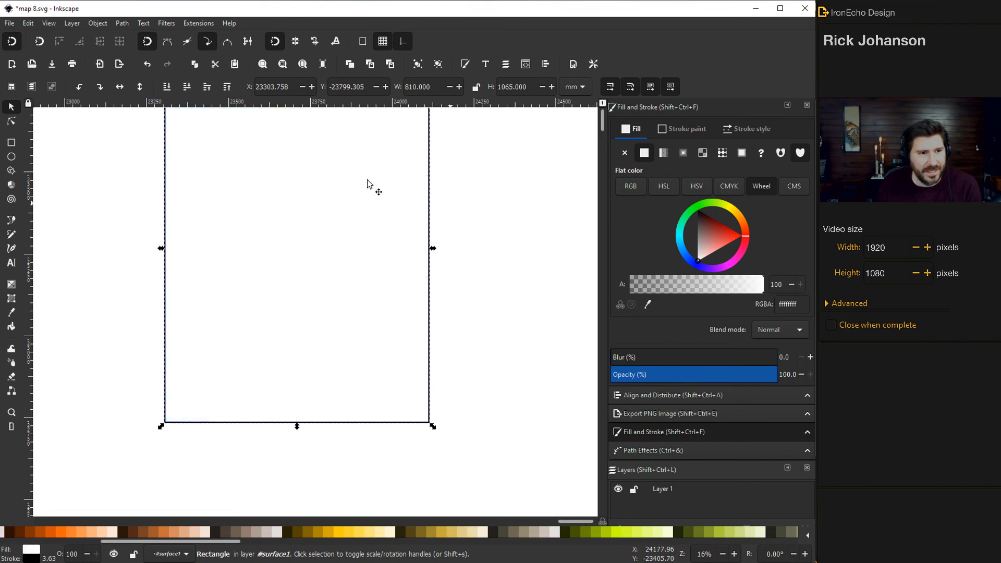
left_click(171, 88)
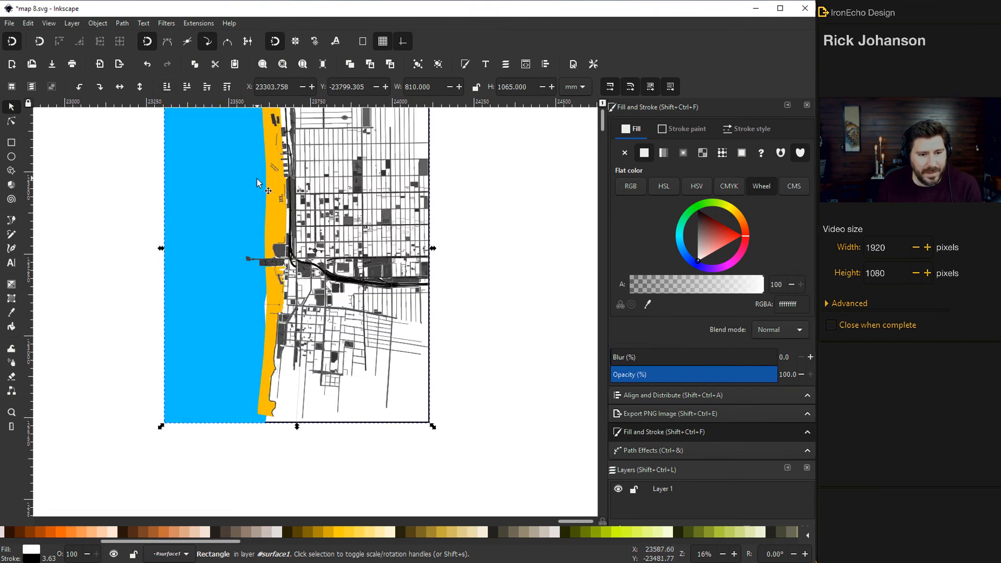
scroll(298, 313, "up", 4)
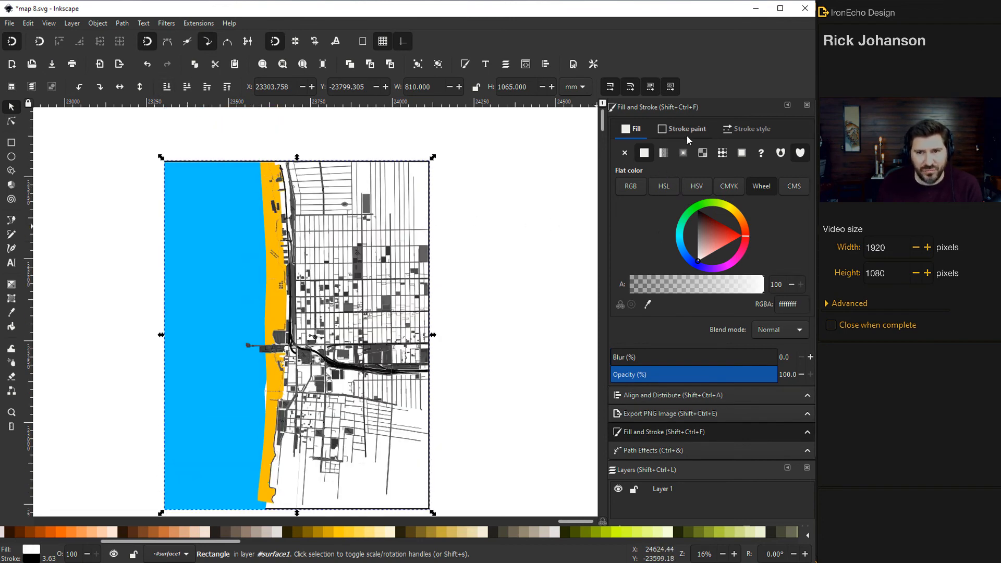
Remove the stroke from the backing rectangle behind the clipped map.
left_click(748, 129)
left_click(682, 128)
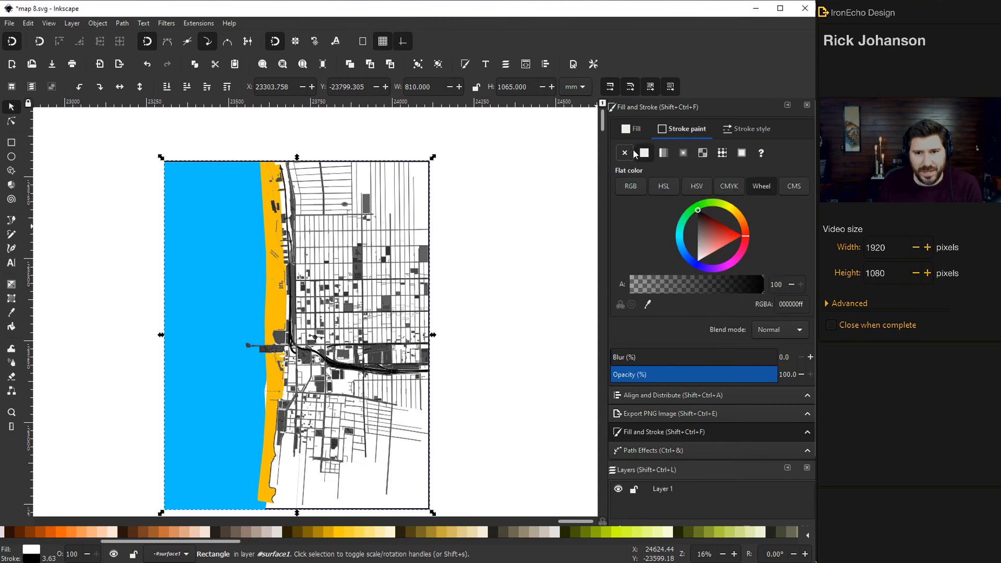
left_click(624, 152)
scroll(565, 178, "down", 1)
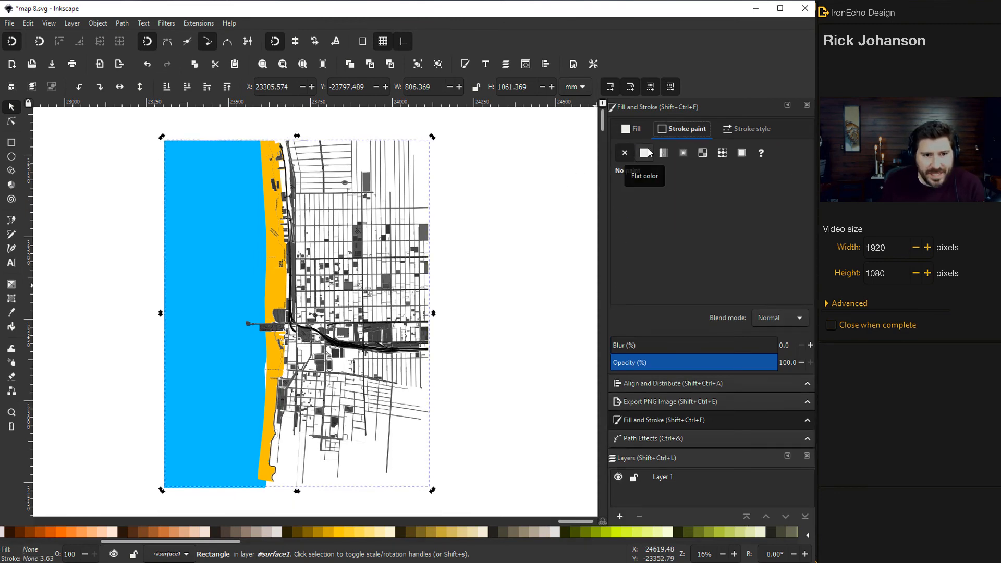
Give the backing rectangle a flat off-white fill.
left_click(635, 128)
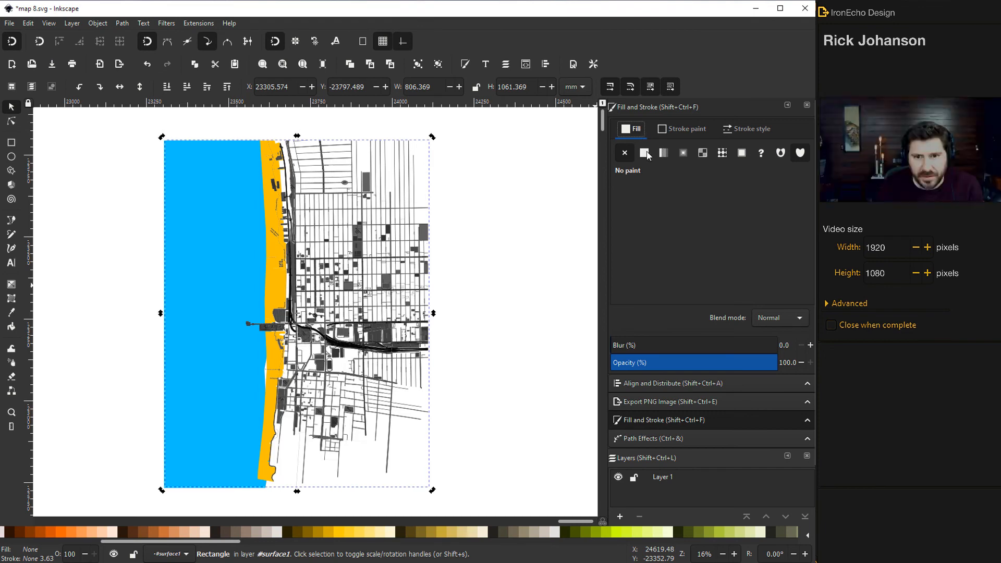
left_click(645, 153)
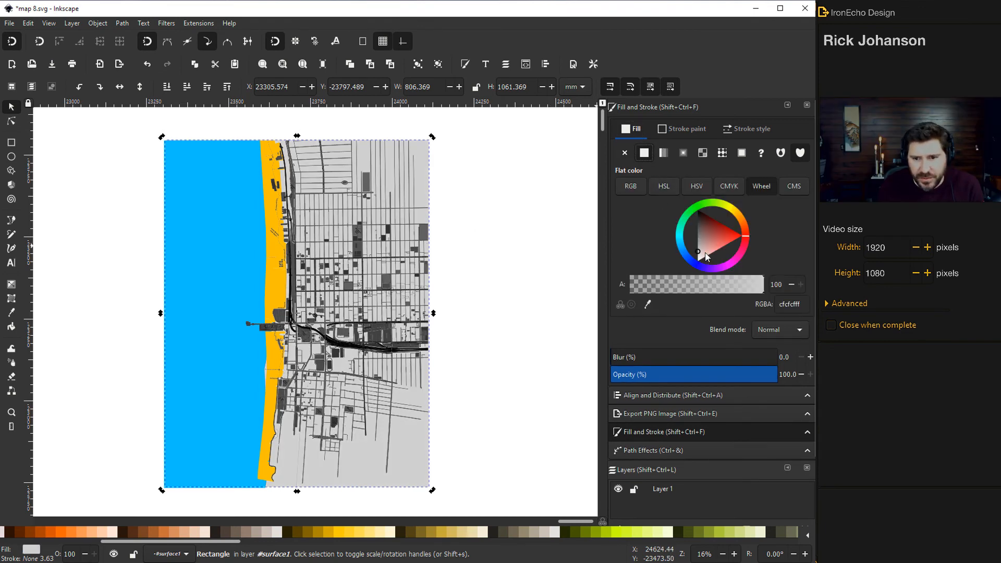
left_click_drag(700, 254, 697, 265)
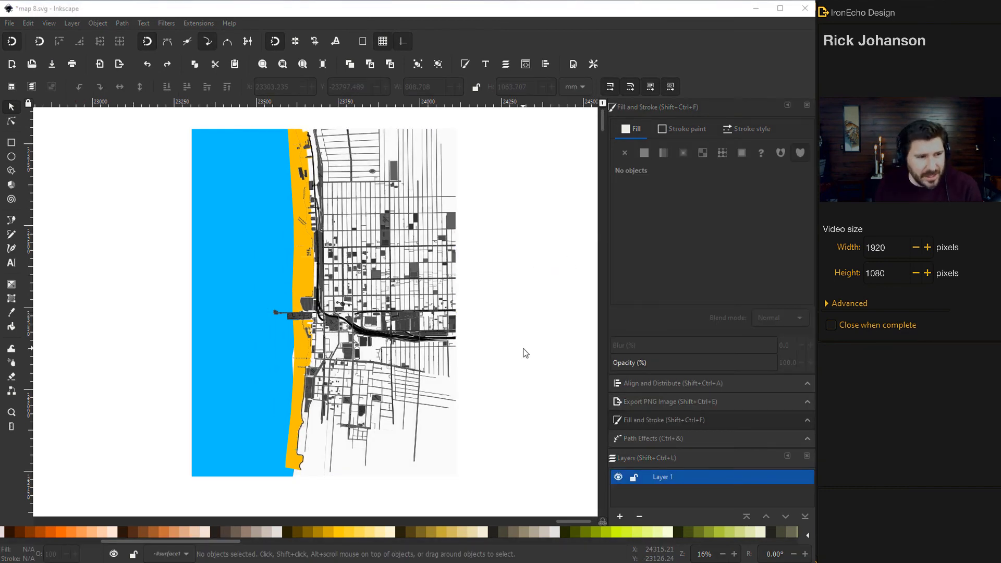
Group the clipped map with its off-white backing rectangle.
left_click_drag(149, 114, 524, 514)
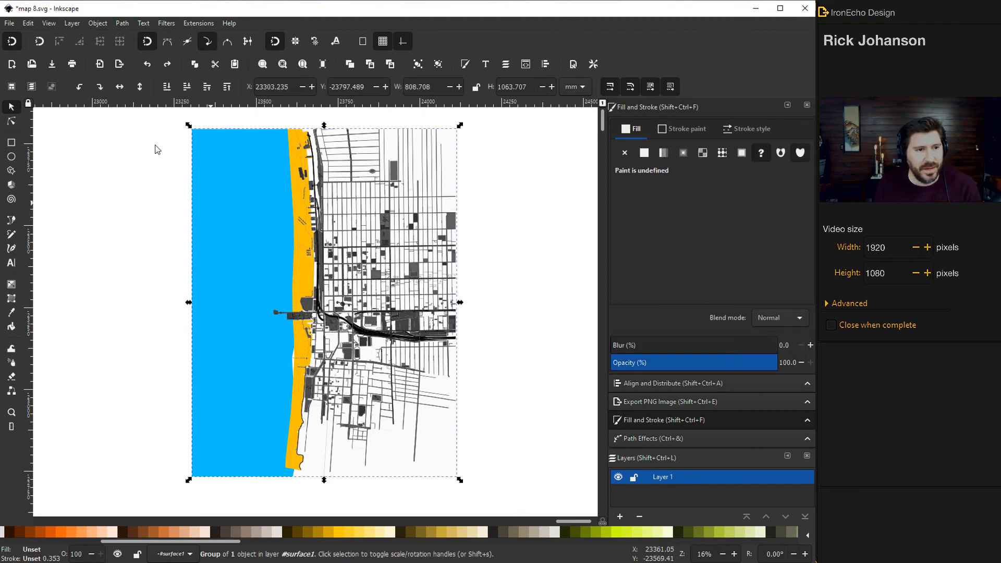
left_click(106, 23)
left_click(121, 105)
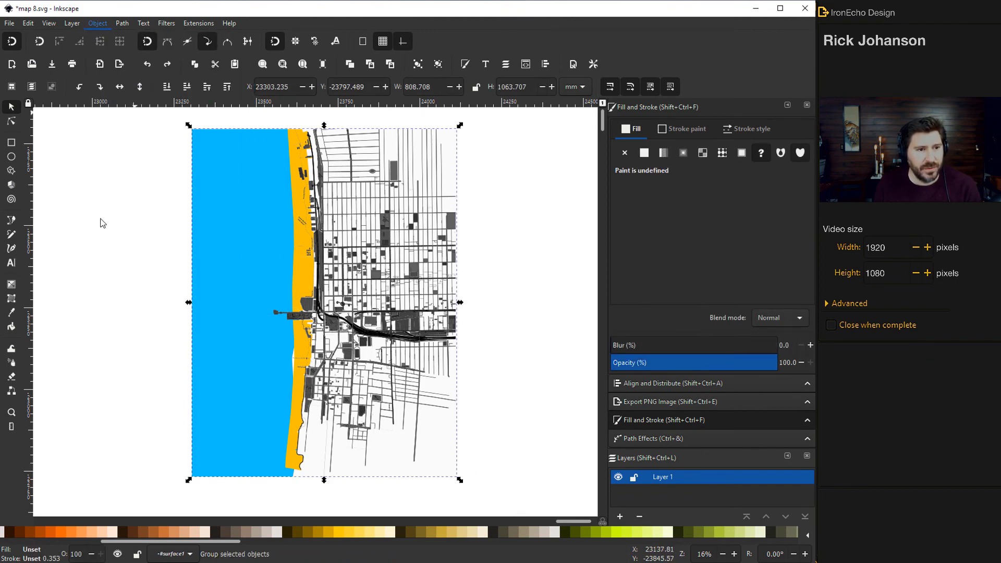
left_click(128, 264)
Move the cream poster rectangle up over the map and lower it to the bottom, behind the map.
scroll(140, 265, "down", 5)
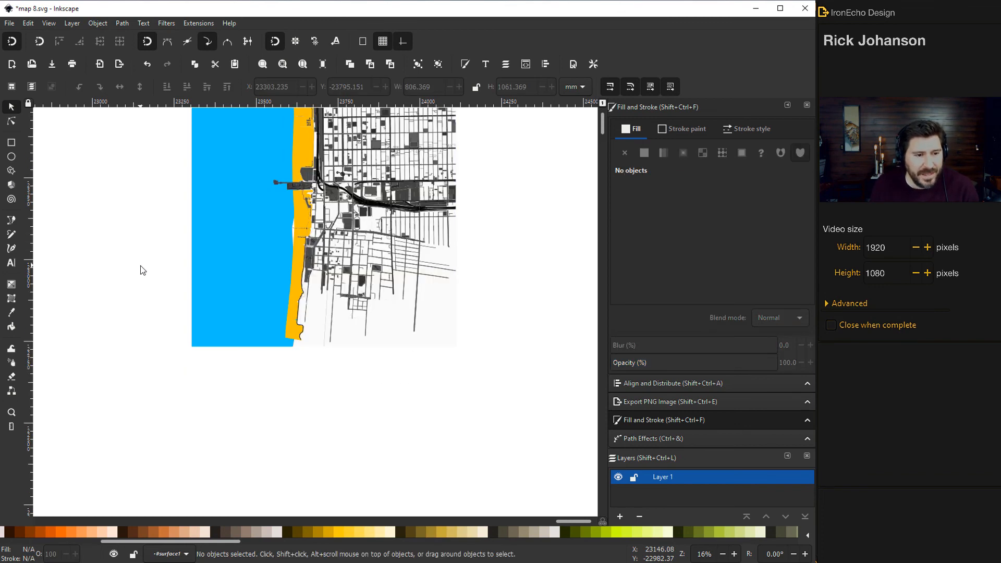
scroll(141, 268, "down", 7)
left_click_drag(240, 397, 258, 191)
left_click_drag(295, 285, 305, 217)
scroll(167, 323, "up", 8)
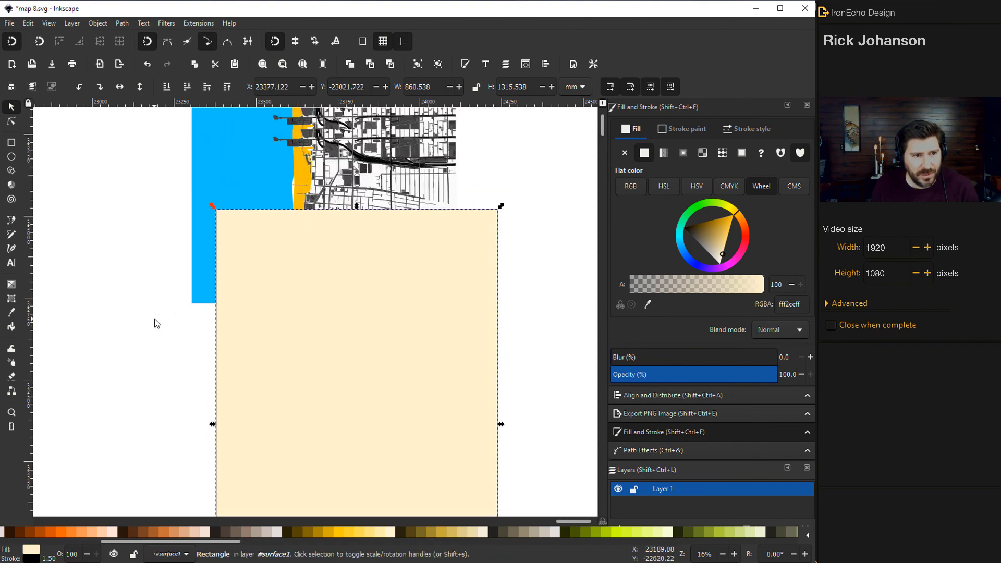
left_click_drag(285, 313, 283, 234)
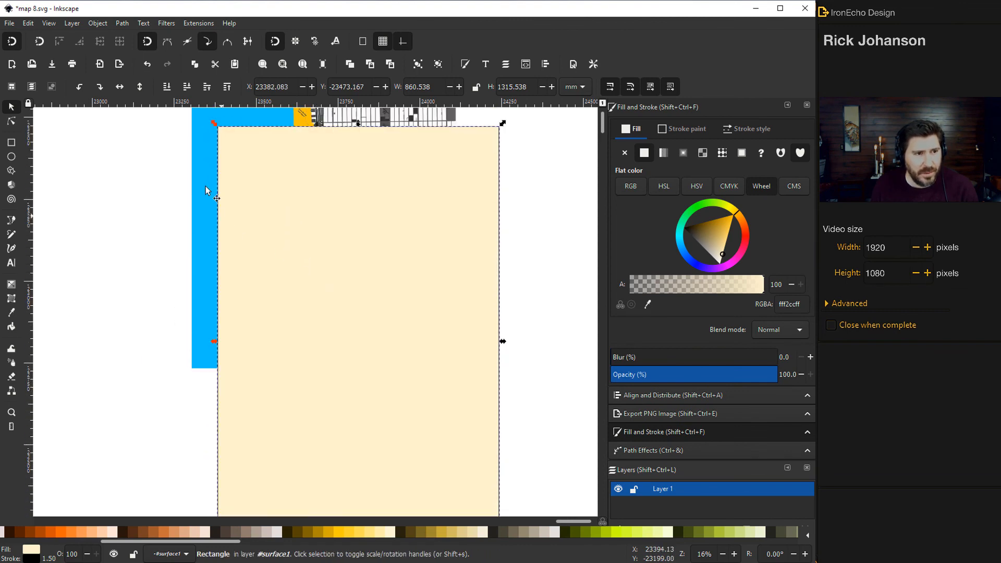
left_click(166, 87)
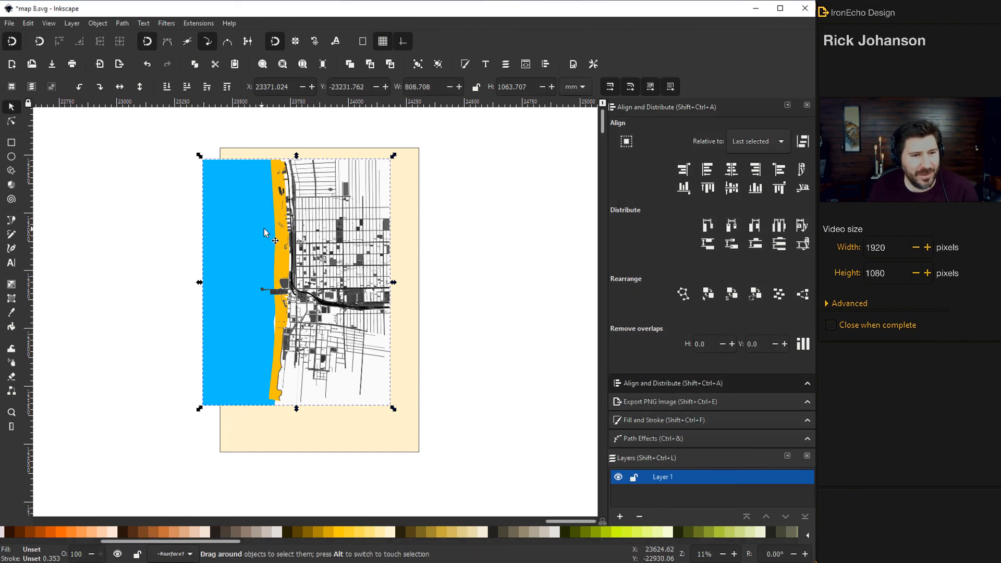
Fit the map inside the cream frame with even top and side margins, and place the SANTA MONICA title group beneath it.
key("Escape")
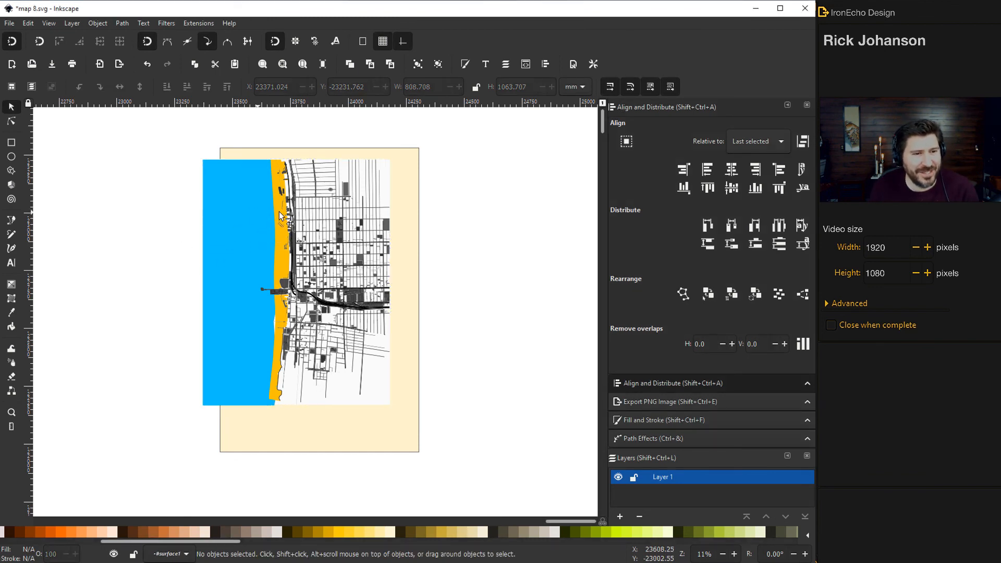
left_click_drag(291, 212, 309, 204)
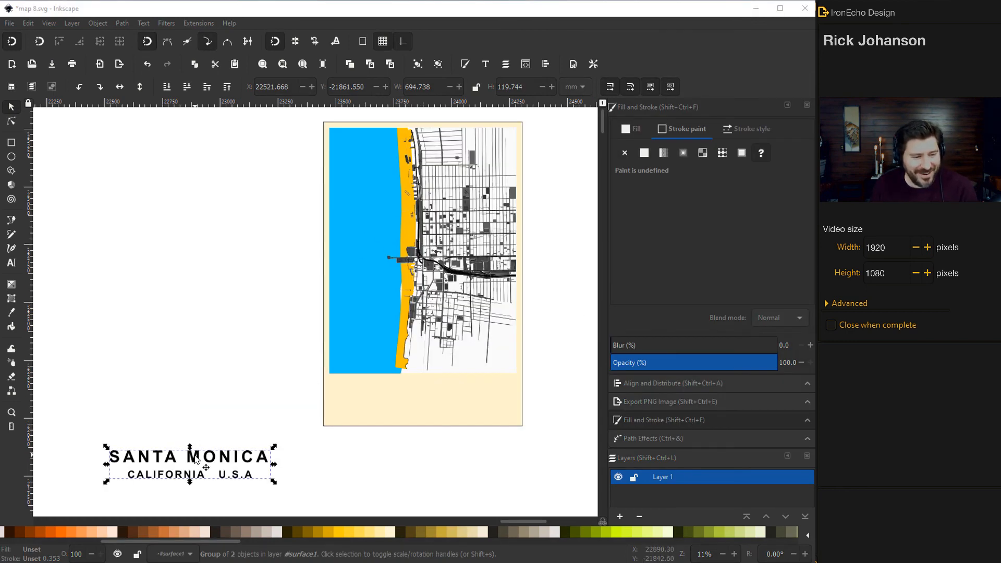
left_click_drag(218, 451, 436, 390)
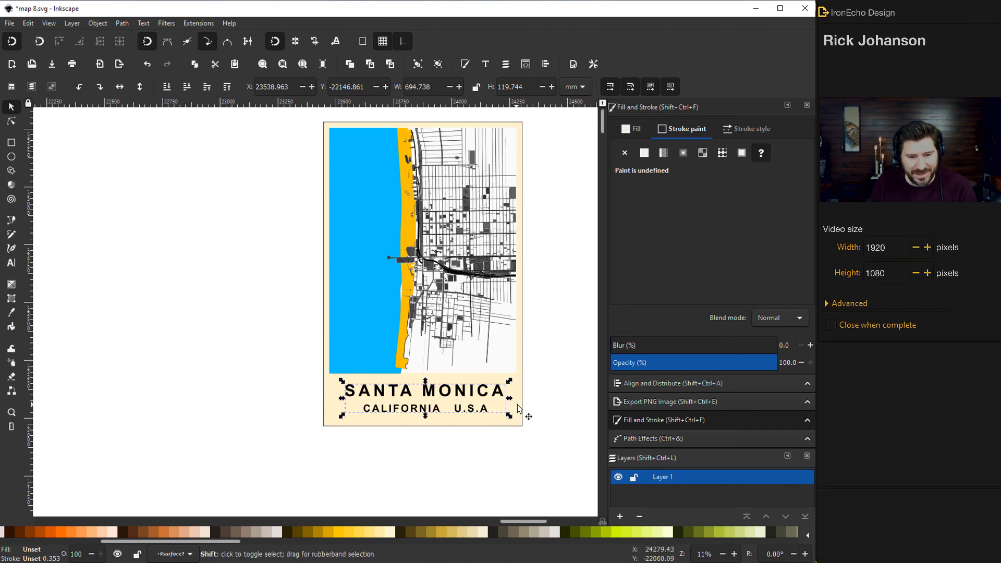
Center the title group horizontally on the cream poster rectangle.
left_click(518, 408, "shift")
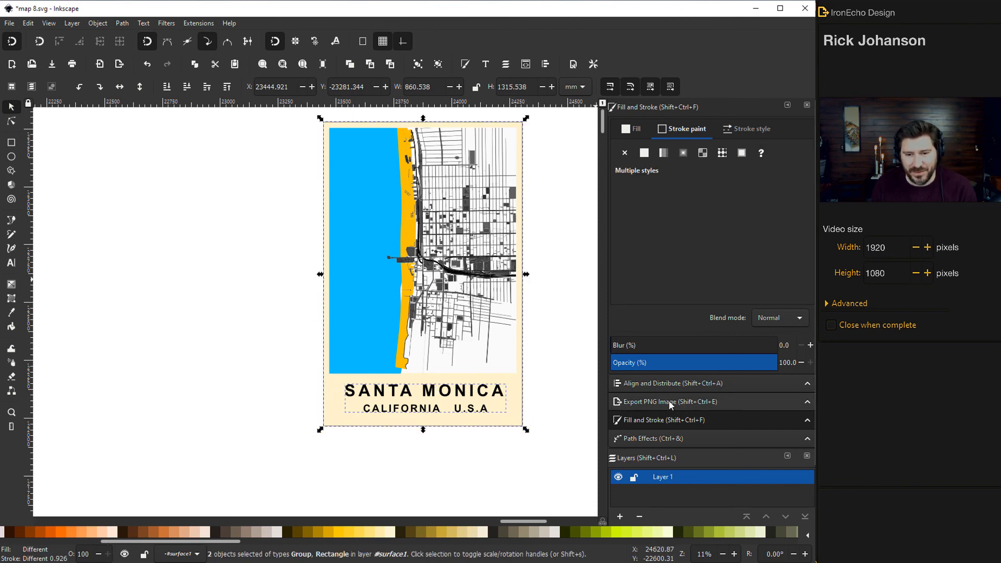
left_click(668, 383)
left_click(738, 172)
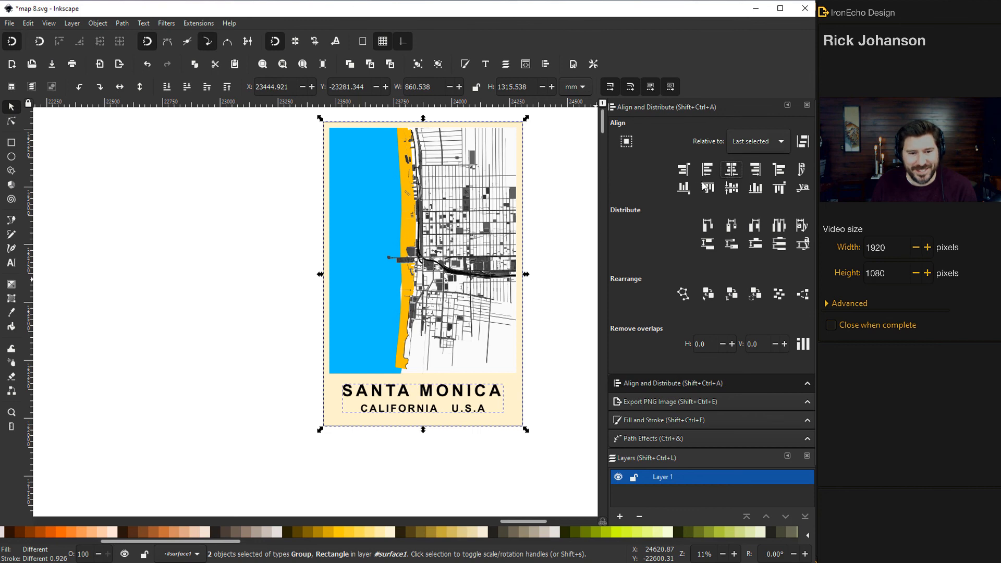
left_click(549, 396)
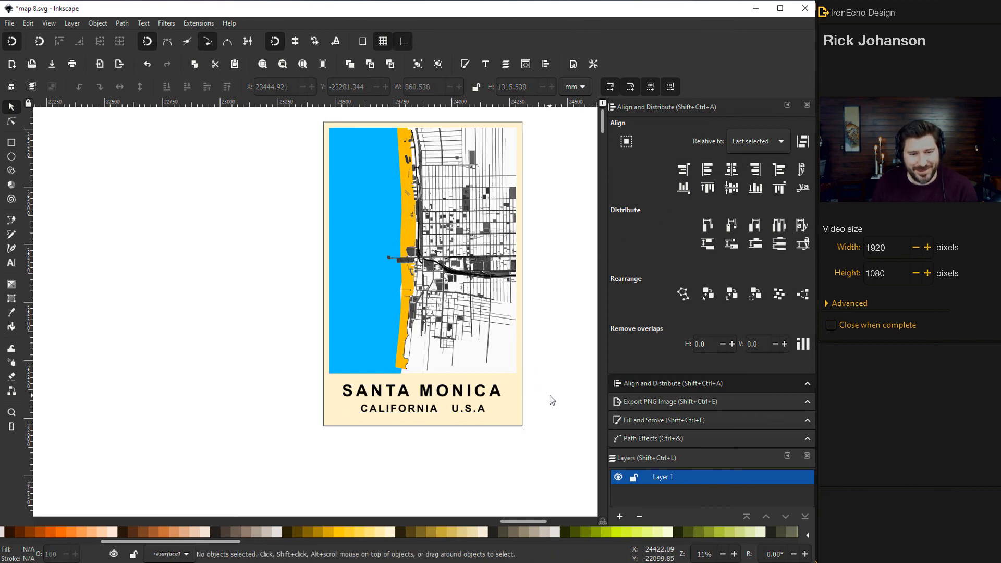
Recolor the cream poster rectangle to white, ffffffff, and remove its stroke.
left_click(517, 402)
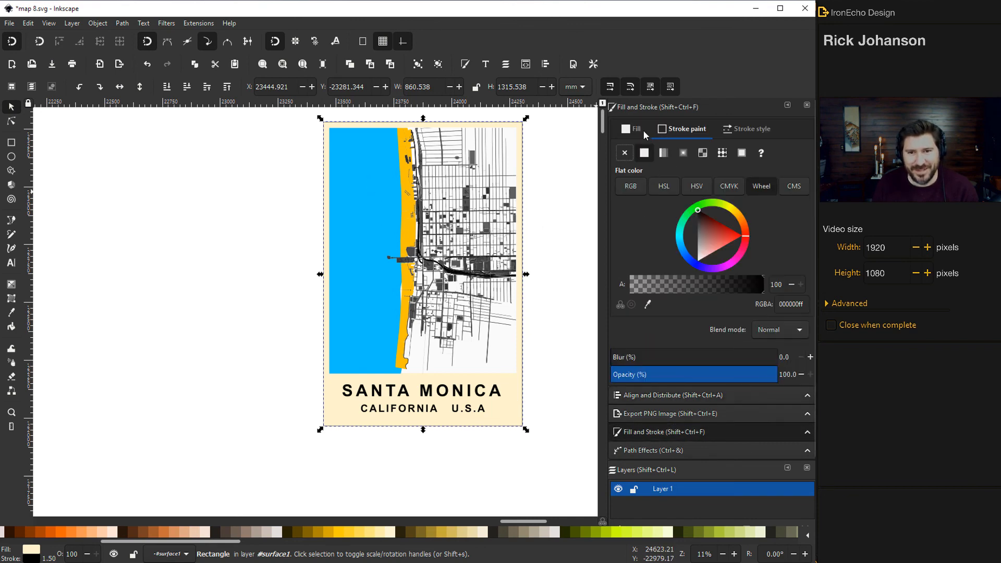
left_click(634, 129)
left_click_drag(691, 238, 720, 263)
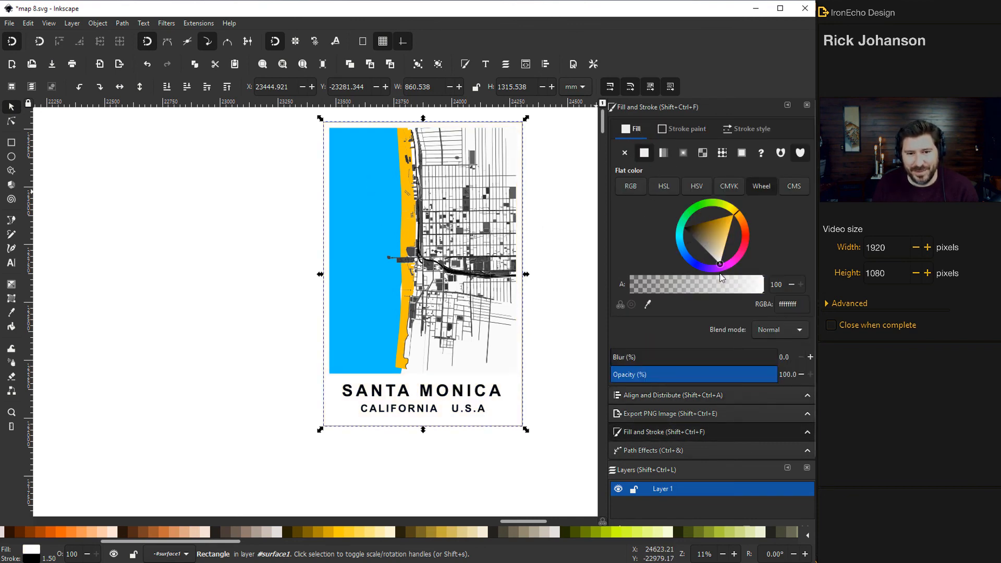
left_click(680, 130)
left_click(625, 153)
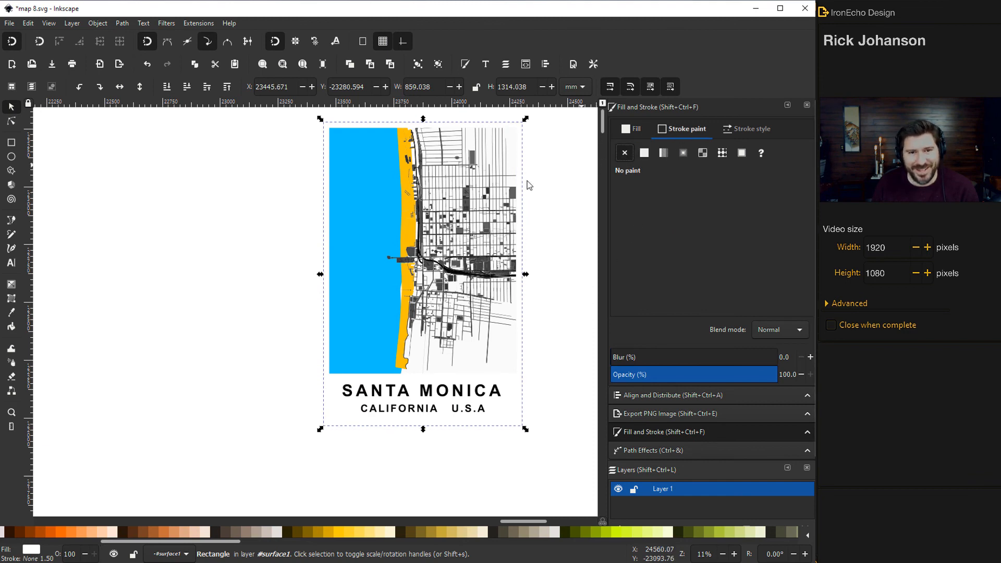
Group the white poster rectangle, the map and the title into one poster.
left_click(264, 187)
mouse_move(277, 114)
left_mouse_down()
mouse_move(414, 196)
mouse_move(536, 455)
mouse_move(554, 464)
mouse_move(539, 455)
left_mouse_up()
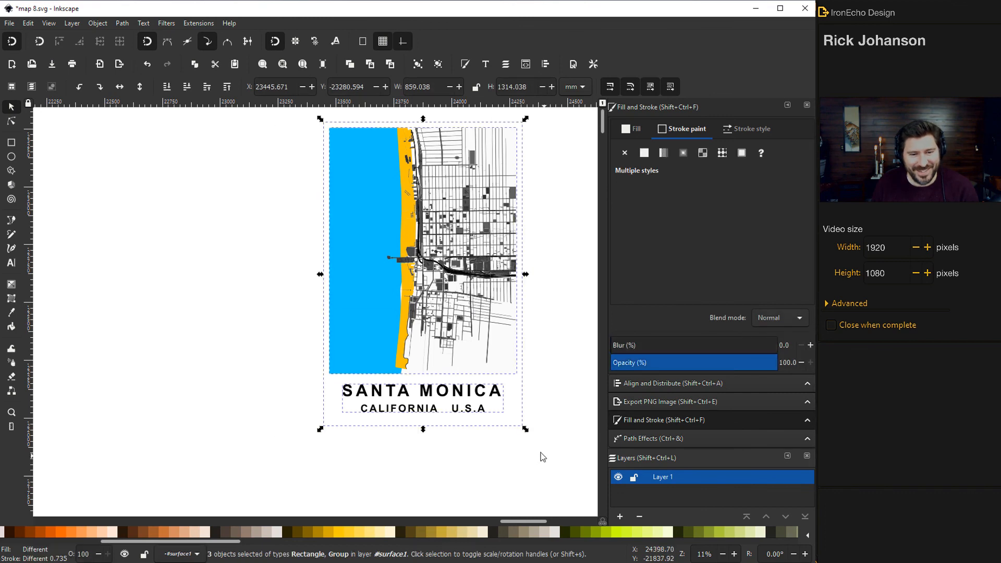
left_click(101, 23)
left_click(125, 100)
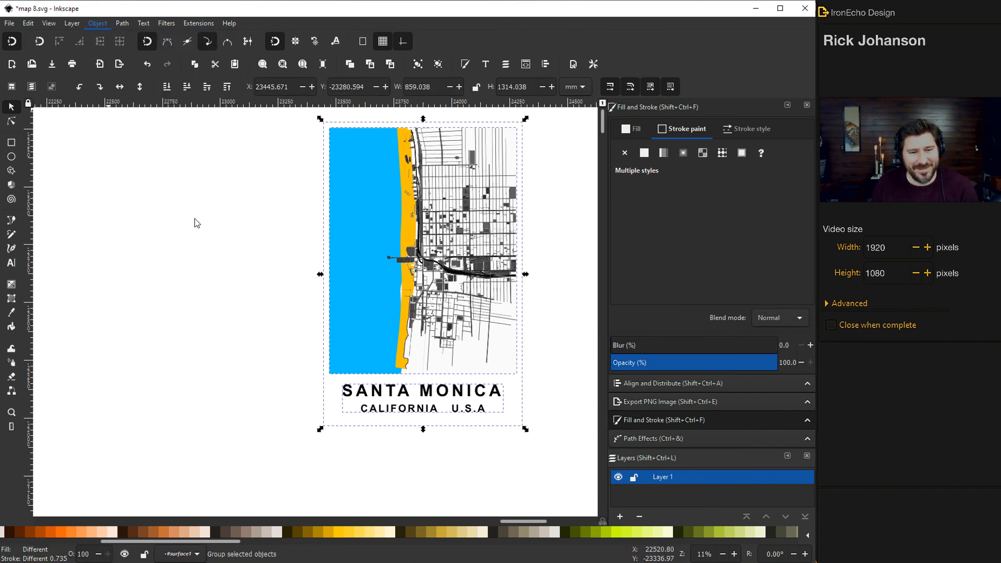
left_click(265, 274)
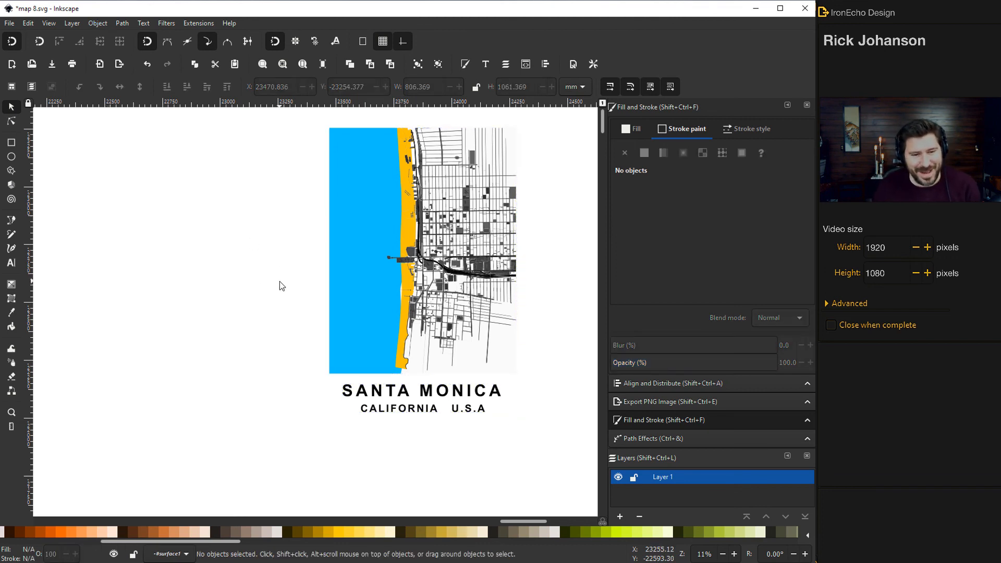
Place the grouped poster inside the blank picture frame of the wall-and-desk mockup image.
scroll(281, 284, "down", 2)
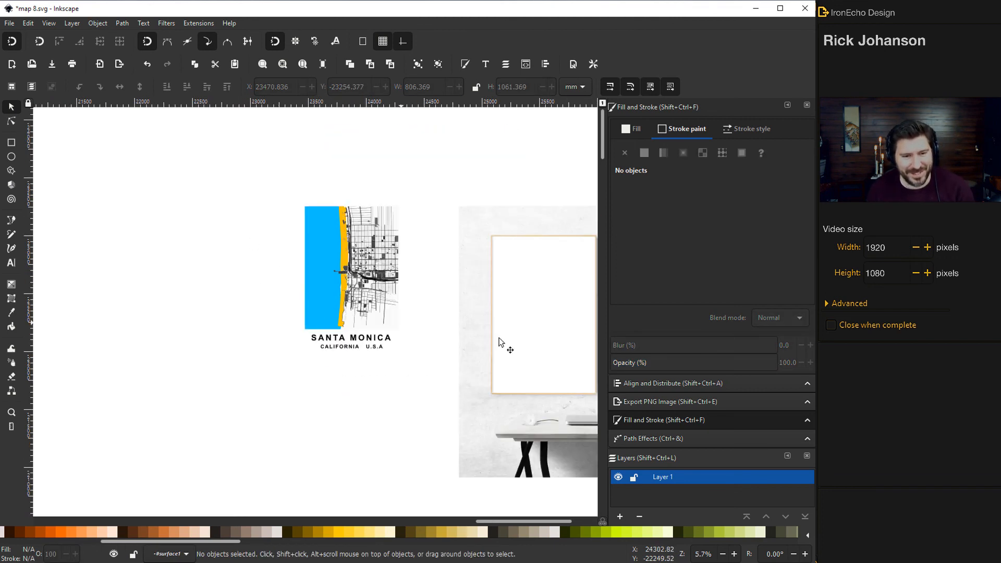
left_click_drag(337, 285, 537, 327)
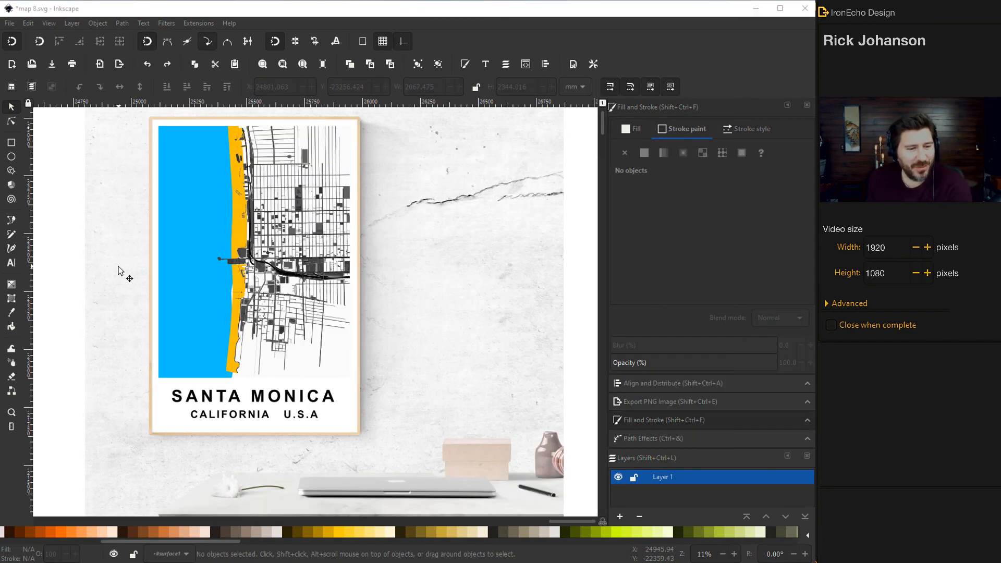